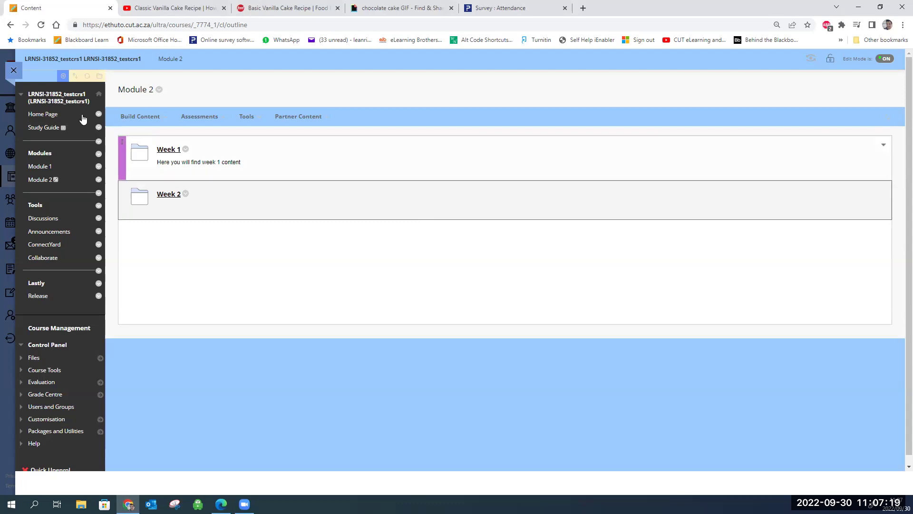
- Enlarge the page view and look through the course's Home Page, Module 1, Discussions and Announcements pages
left_click(49, 113)
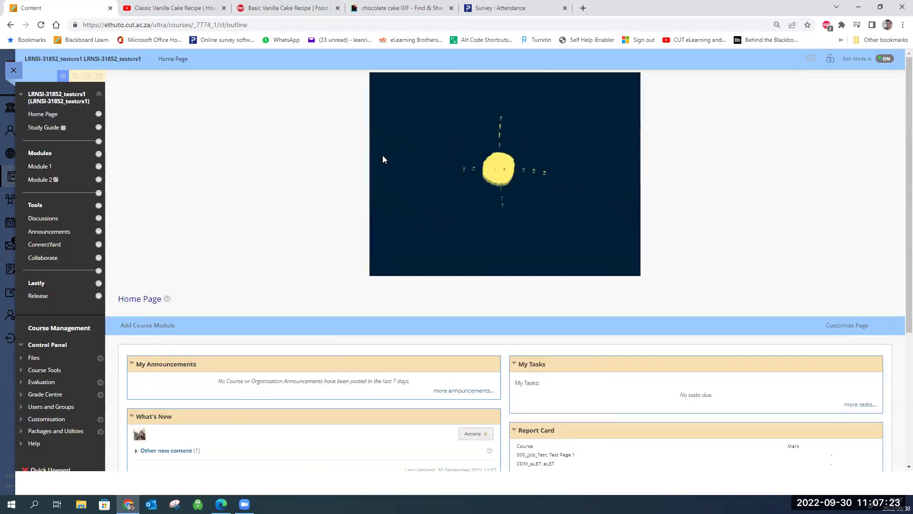
key("ctrl+plus")
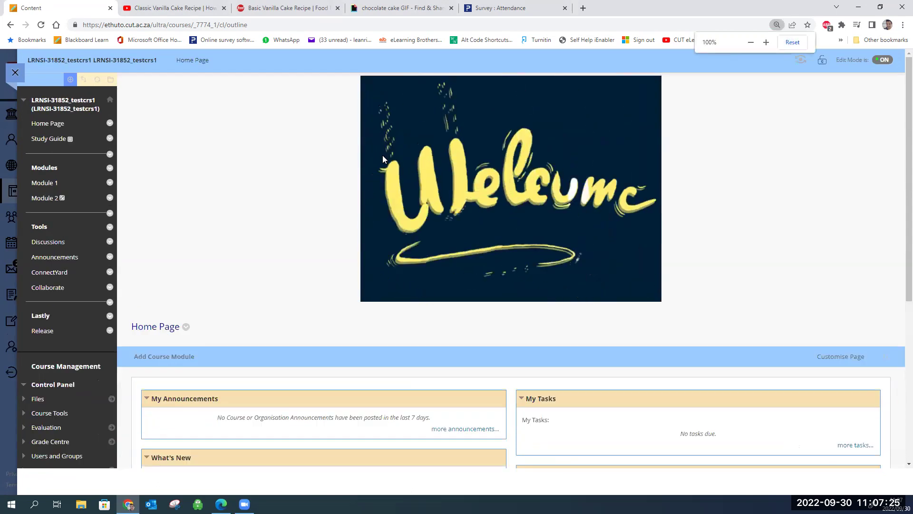
key("ctrl+plus")
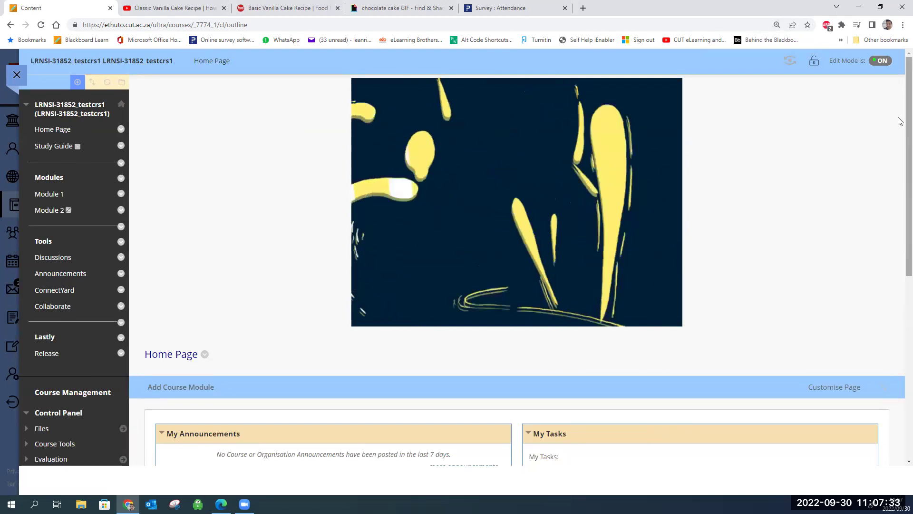
scroll(217, 185, "down", 2)
scroll(217, 185, "up", 2)
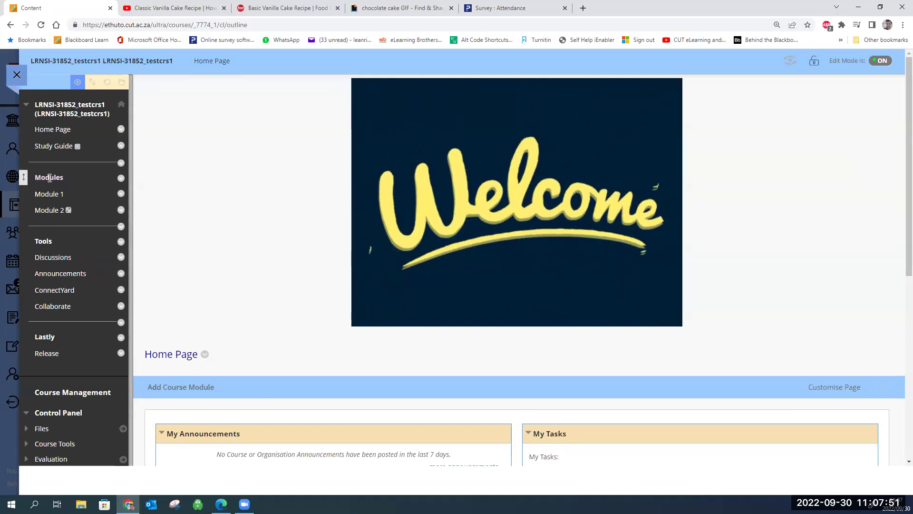
left_click(46, 195)
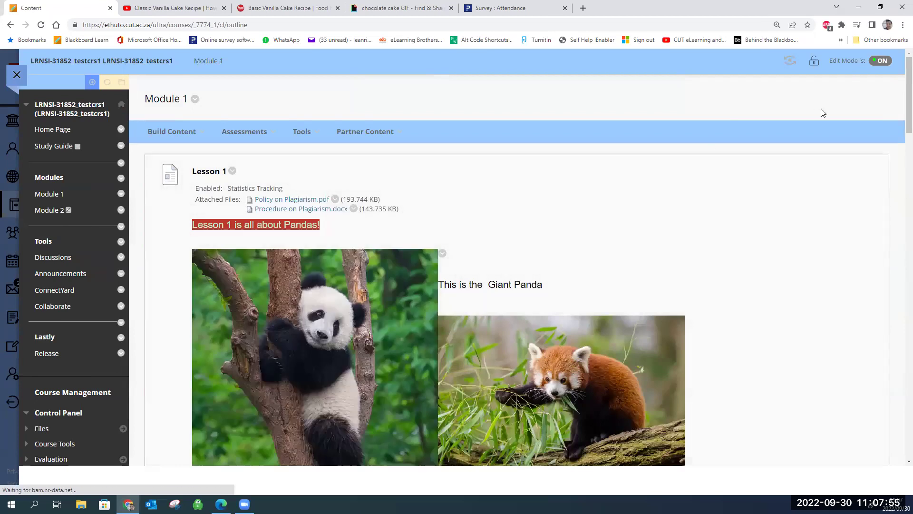
left_click_drag(900, 106, 900, 76)
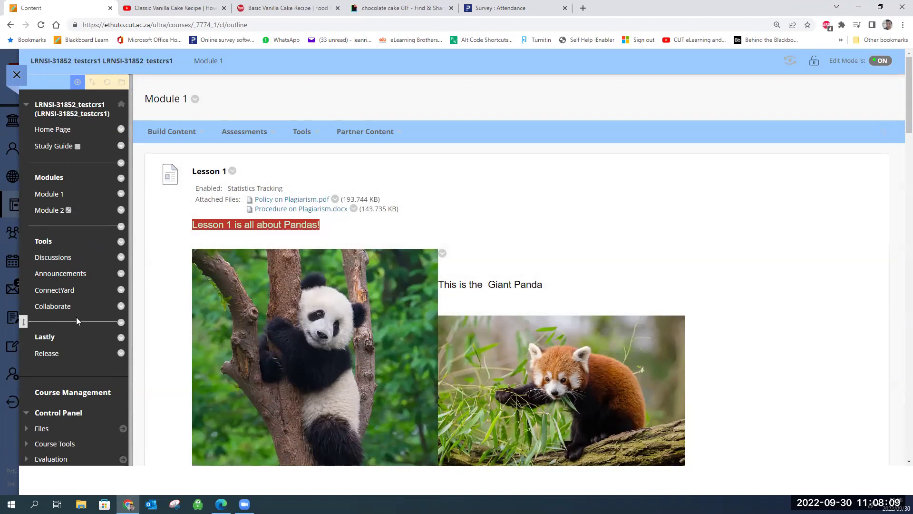
left_click(257, 135)
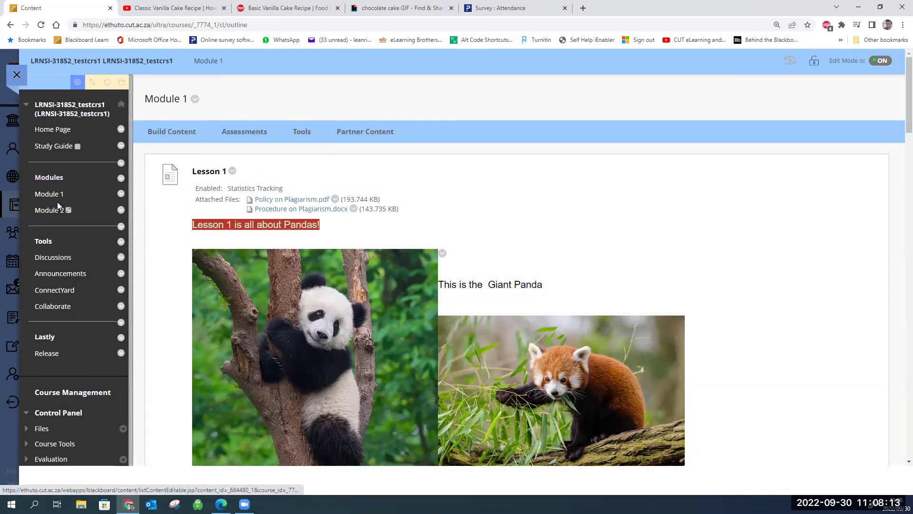
left_click(51, 258)
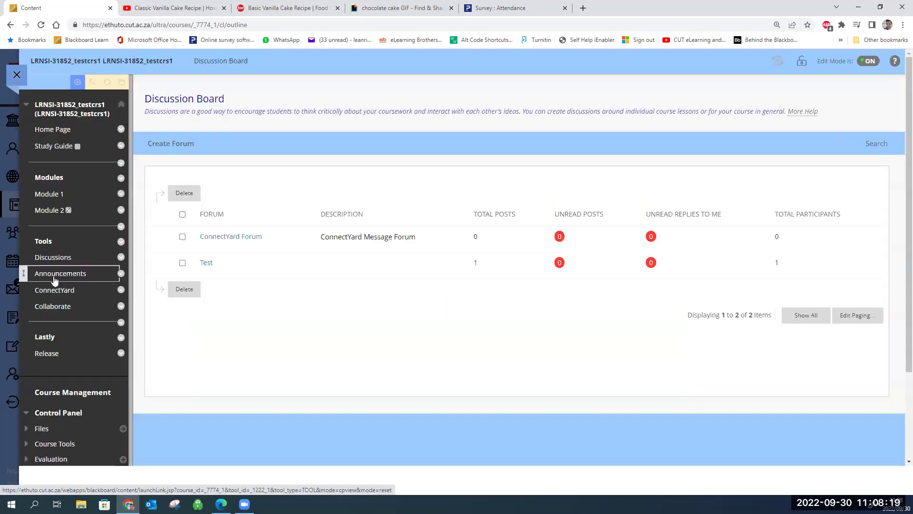
left_click(60, 273)
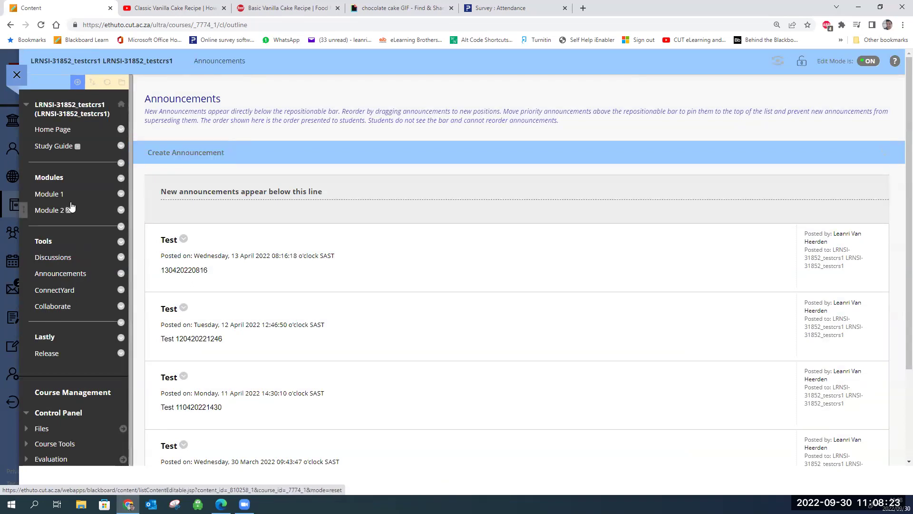
- Switch Edit Mode off to check the course menu without editing controls, and switch it back on
left_click(76, 83)
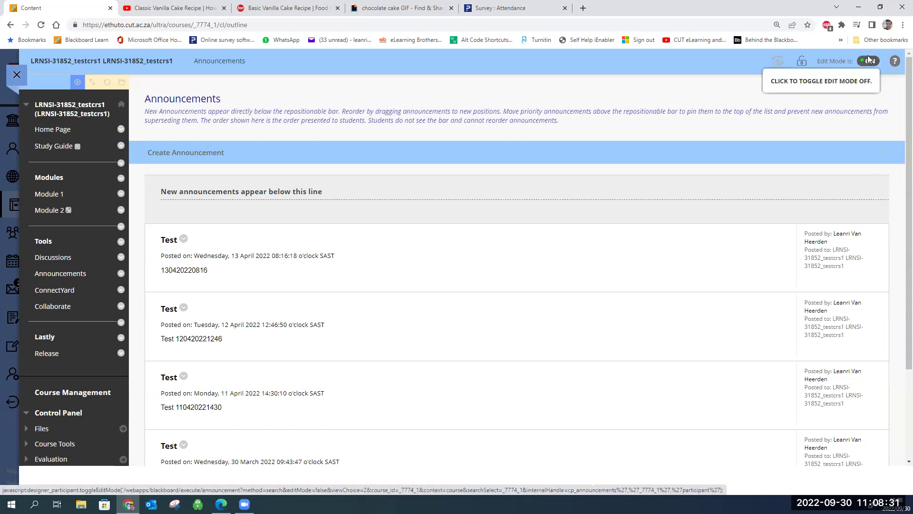
left_click(78, 84)
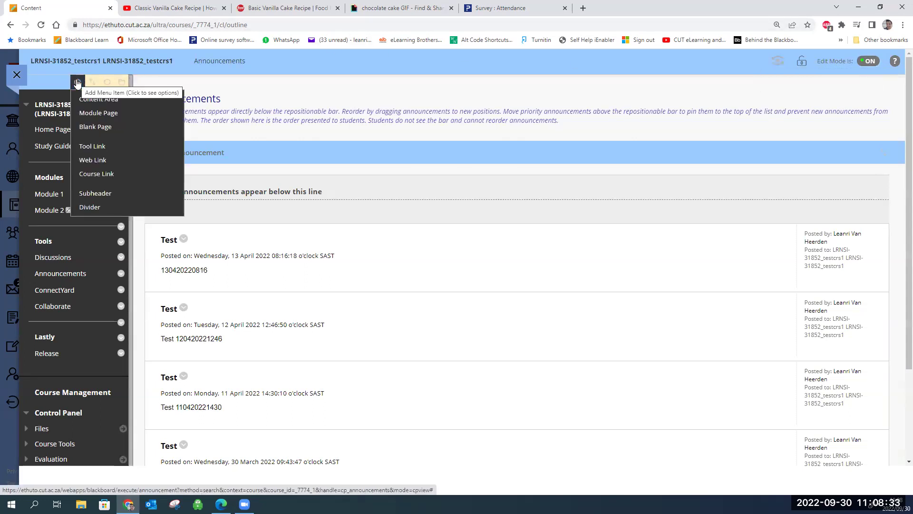
left_click(871, 62)
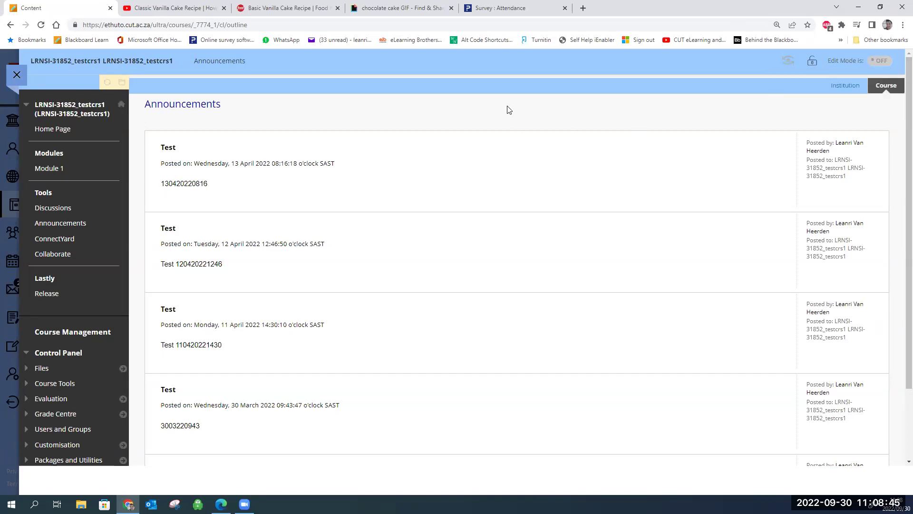
left_click(879, 61)
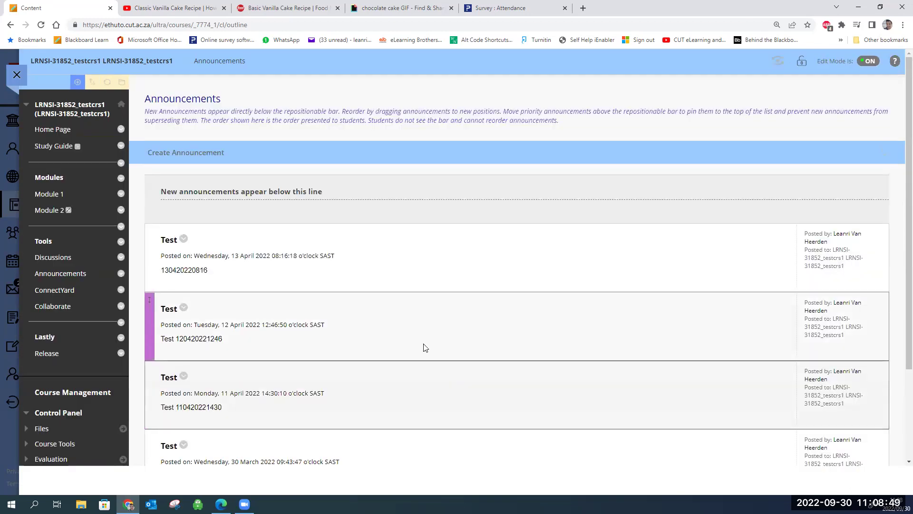
- Add a content area named "Assignments" that is available to users, and place it directly below Module 2 in the course menu
left_click(78, 83)
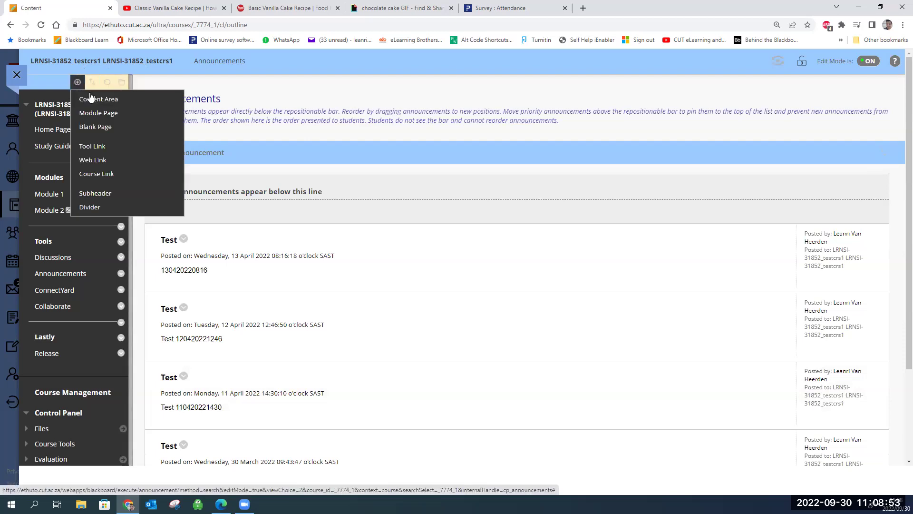
left_click(85, 99)
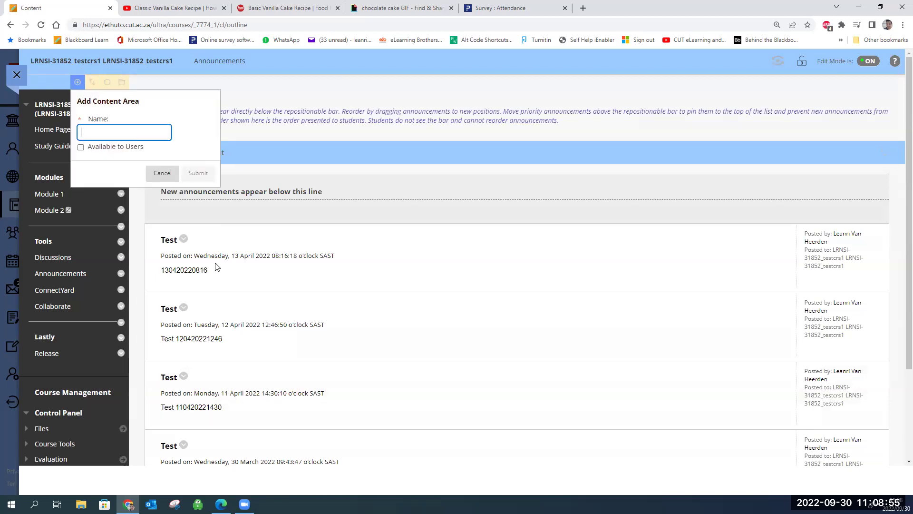
left_click(117, 132)
type("Assignments")
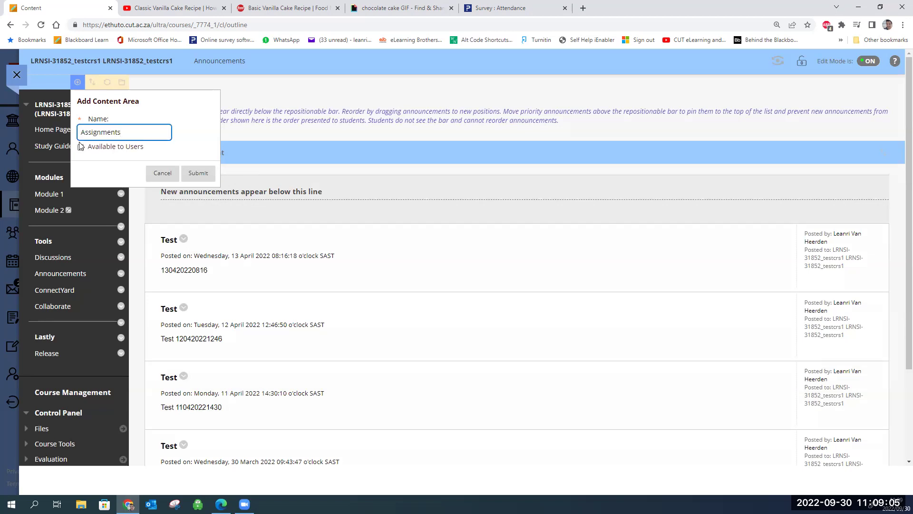
left_click(81, 148)
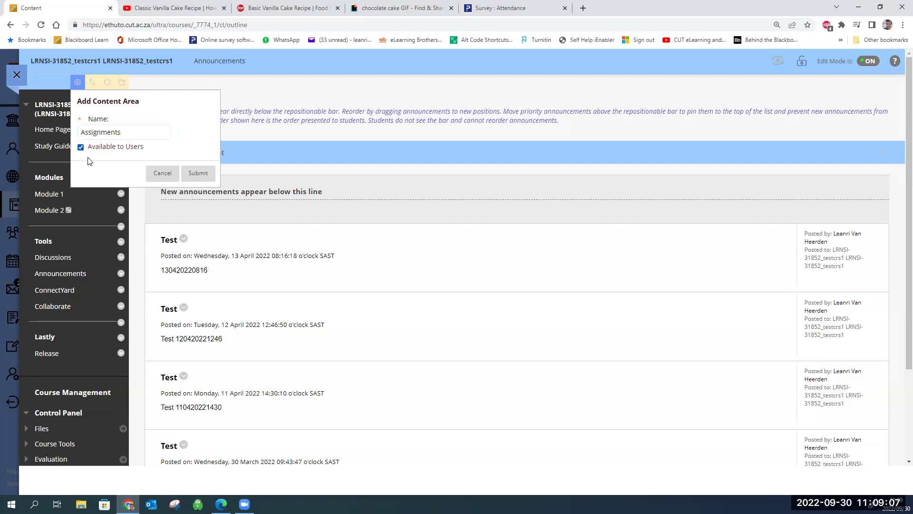
left_click(198, 173)
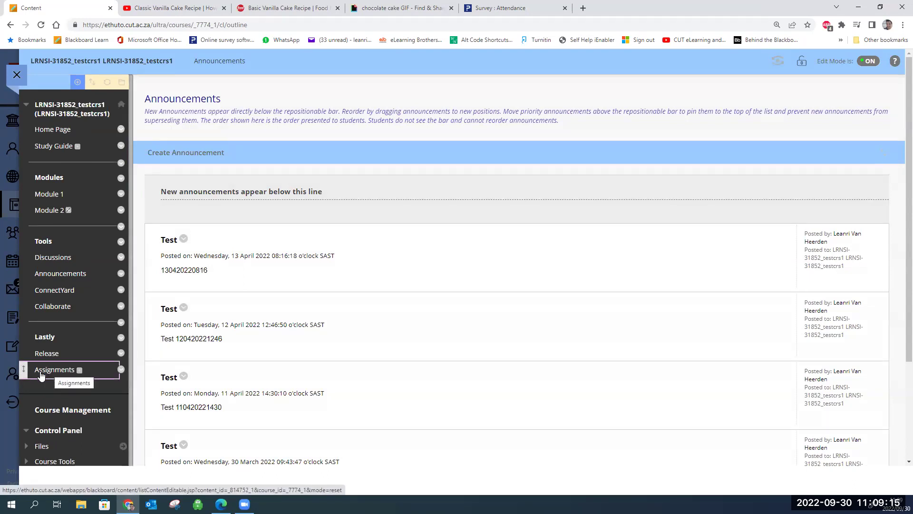
left_click_drag(23, 370, 25, 223)
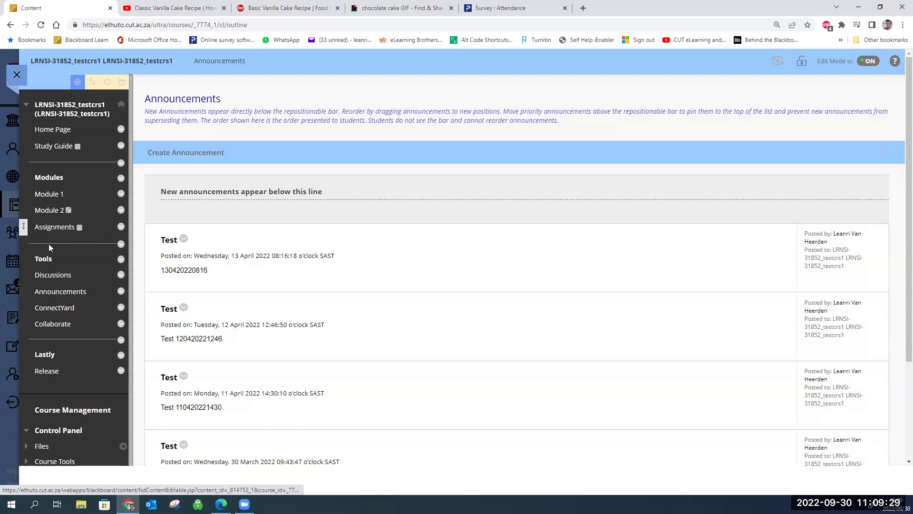
- Add a divider to the course menu and place it between Module 2 and Assignments
left_click(77, 82)
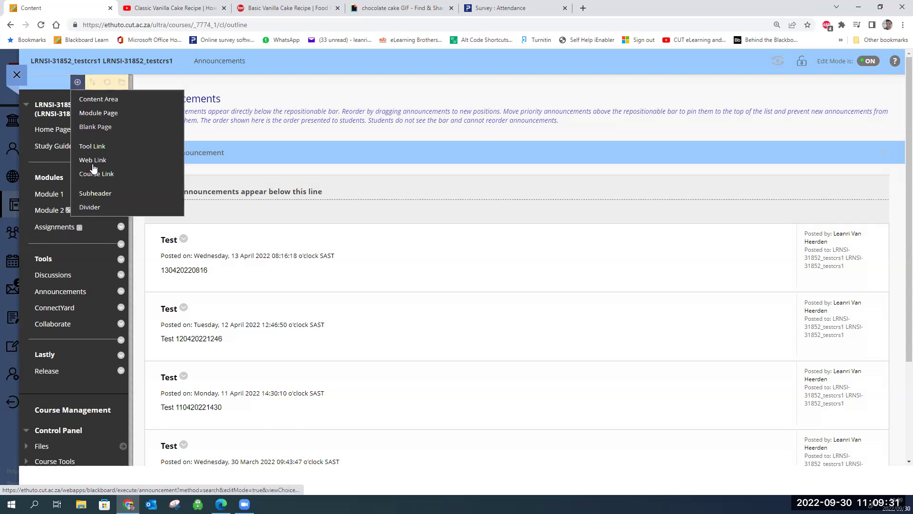
left_click(92, 208)
left_click_drag(22, 400, 32, 221)
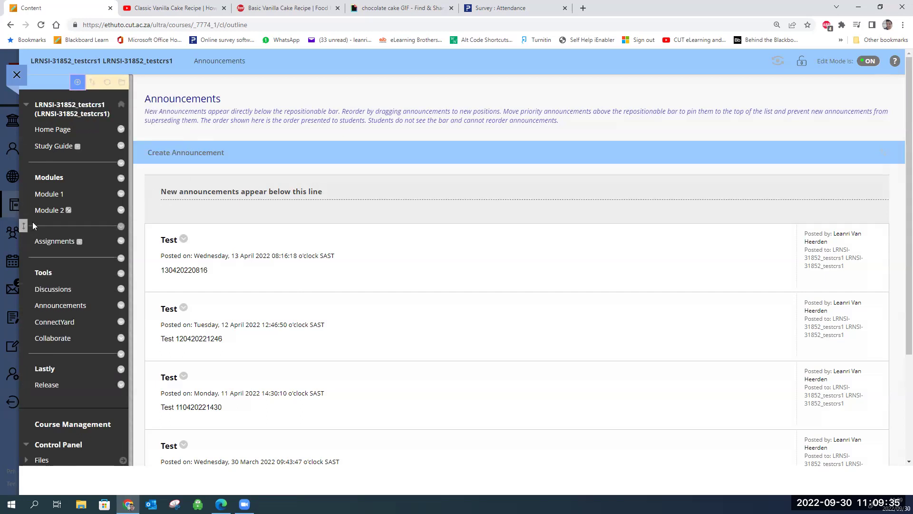
- Add a subheader named "Assessments" to the course menu and place it directly above Assignments
left_click(77, 82)
left_click(91, 193)
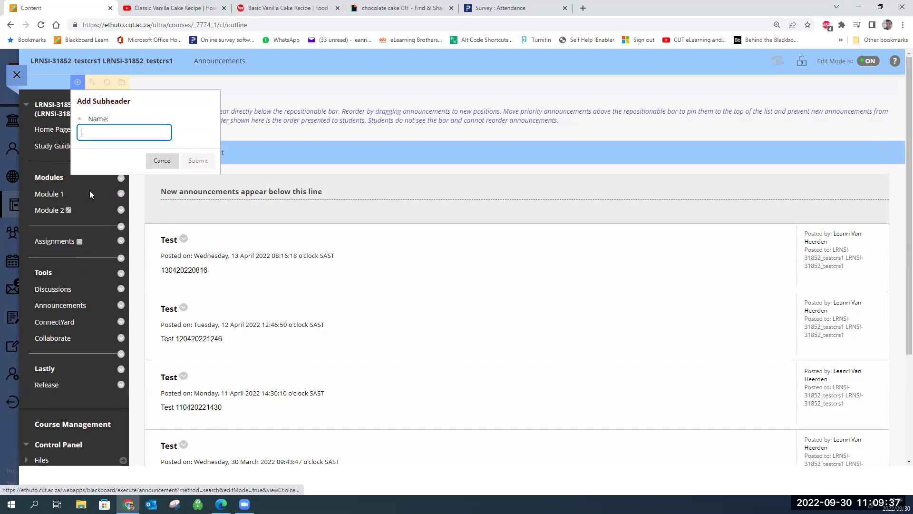
type("Assessments")
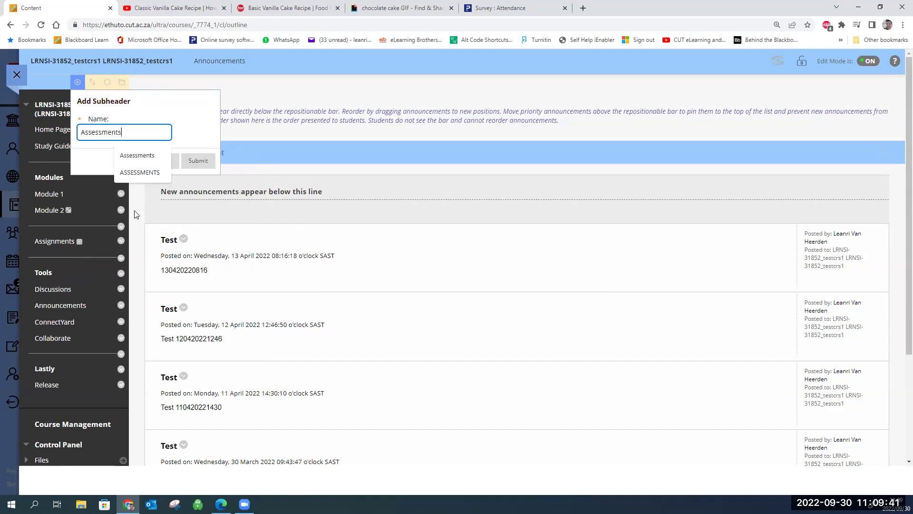
left_click(142, 156)
left_click(197, 161)
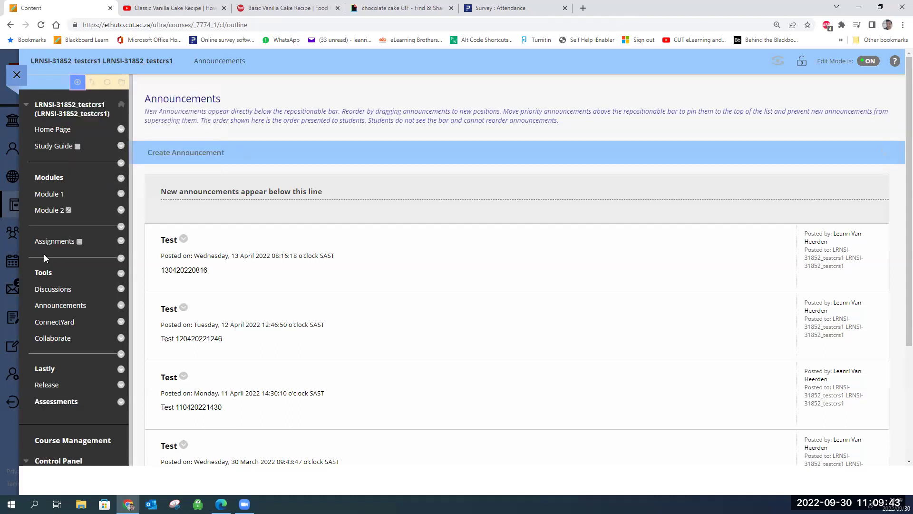
left_click_drag(22, 398, 33, 237)
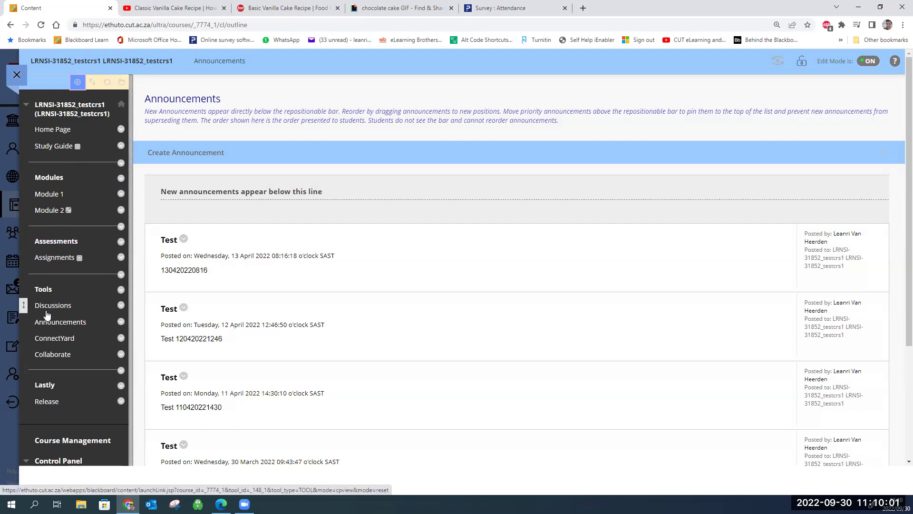
- In the Assignments content area, start creating a new assignment and look through its due date, marking and availability settings
left_click(59, 259)
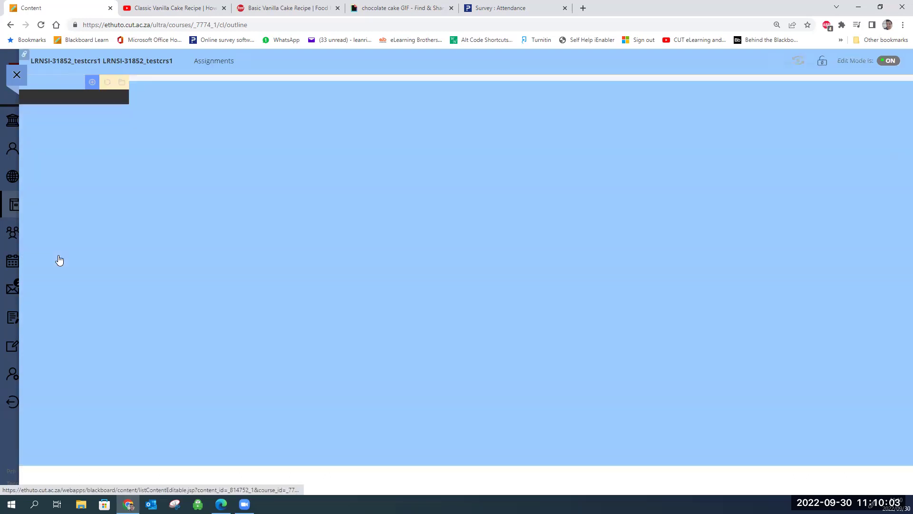
mouse_move(158, 156)
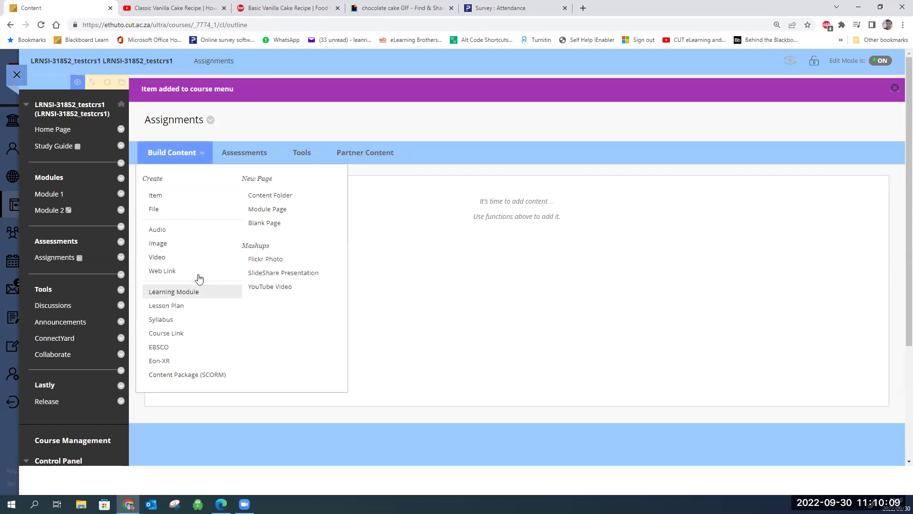
mouse_move(303, 160)
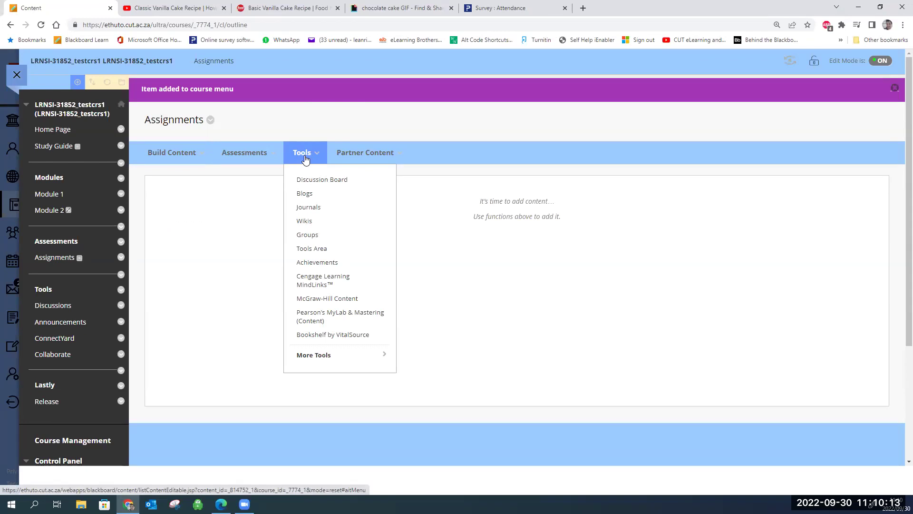
mouse_move(377, 157)
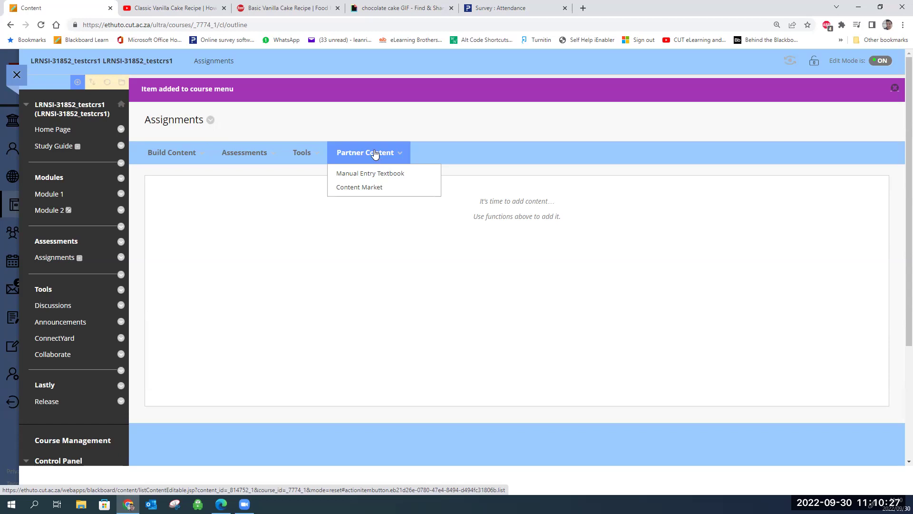
left_click(241, 153)
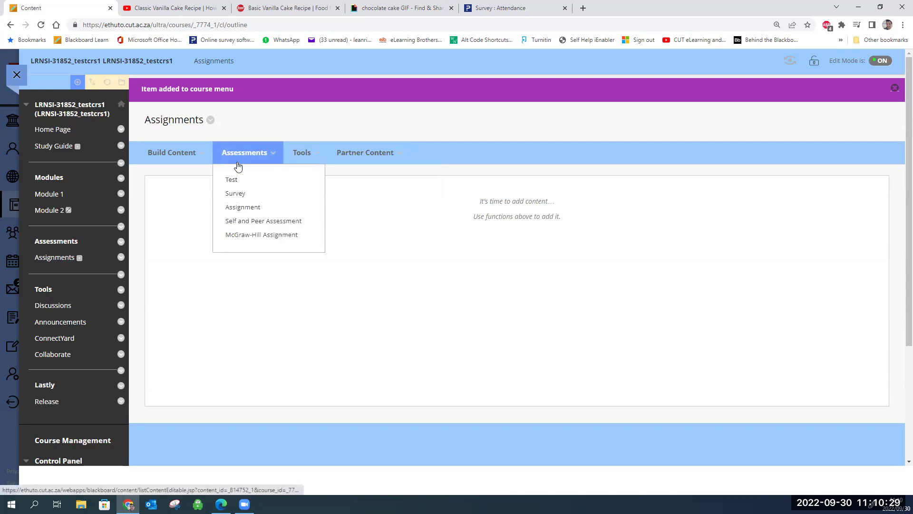
left_click(234, 207)
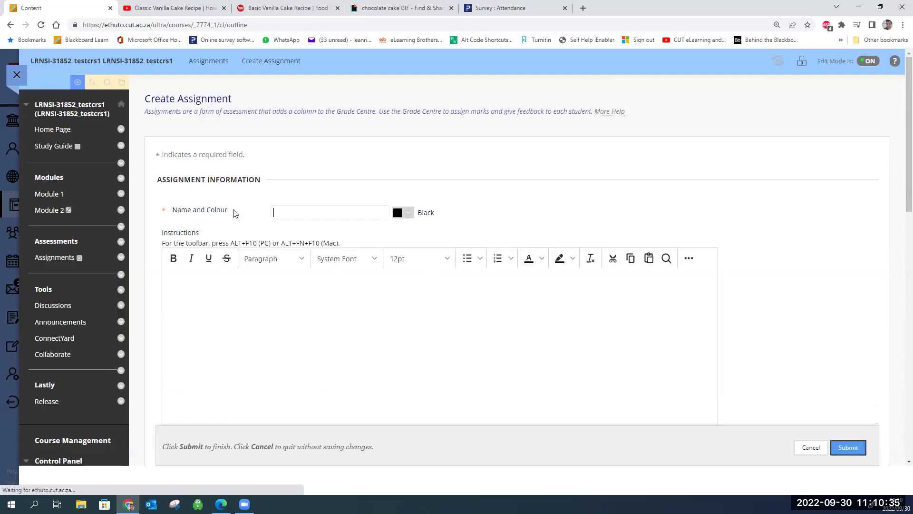
left_click(156, 157)
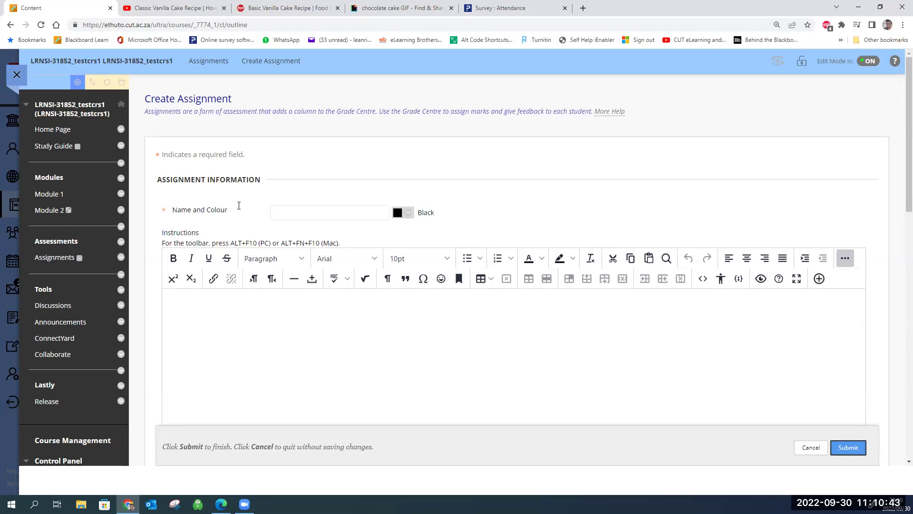
left_click_drag(901, 140, 896, 300)
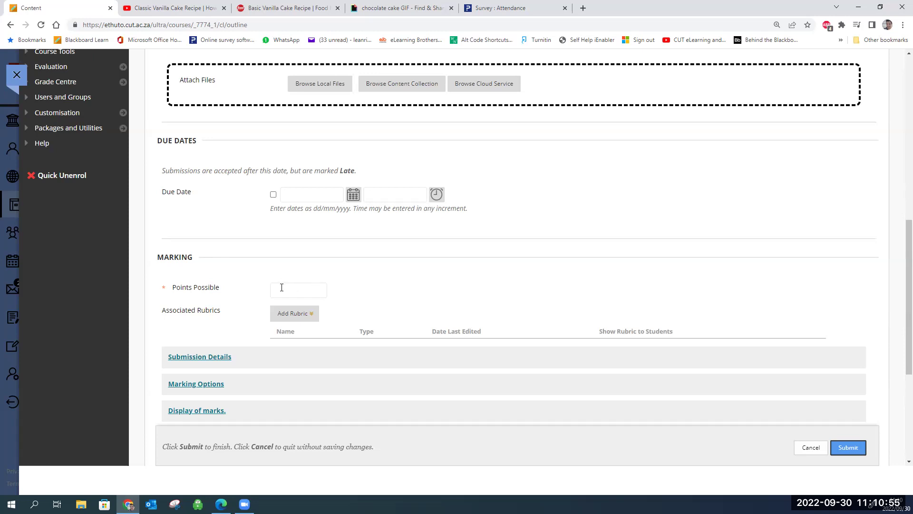
scroll(899, 299, "down", 2)
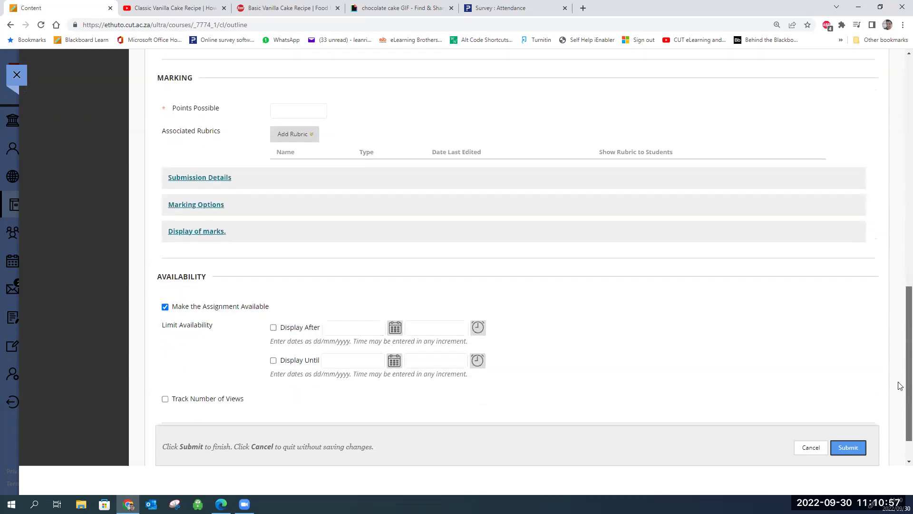
left_click_drag(900, 313, 900, 120)
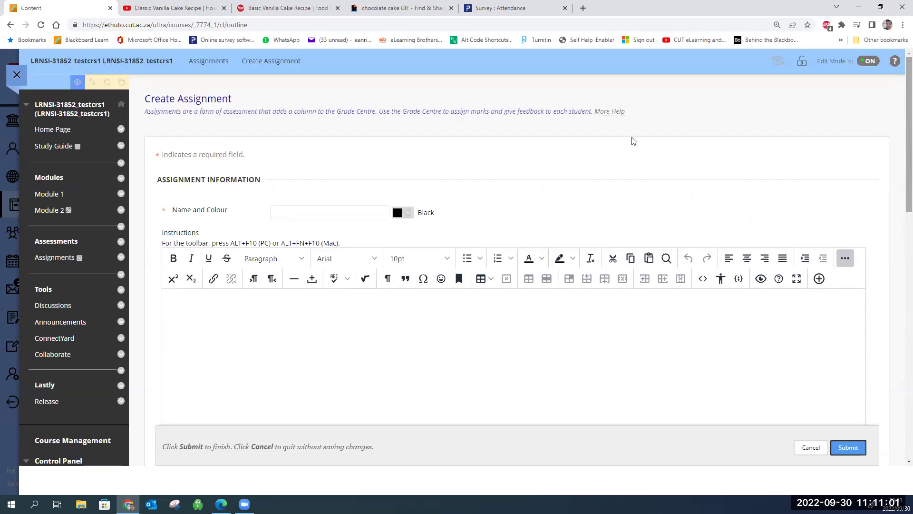
- Name the assignment "Assignment 1" and set its name colour to red (FF0000)
left_click(296, 213)
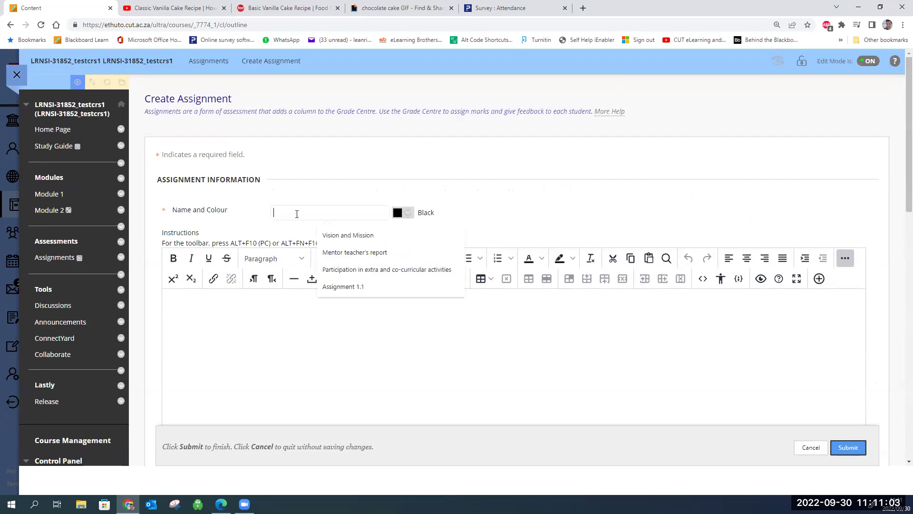
type("Assignment 1")
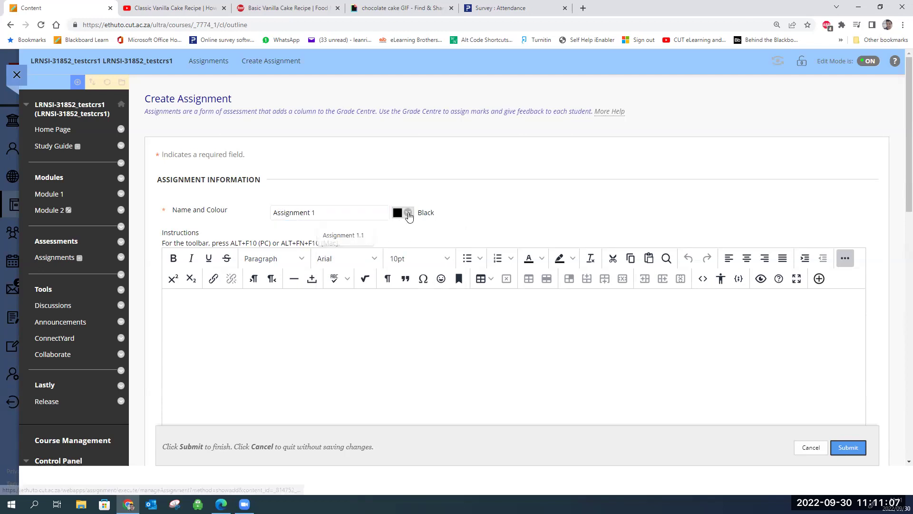
left_click(409, 213)
left_click(507, 266)
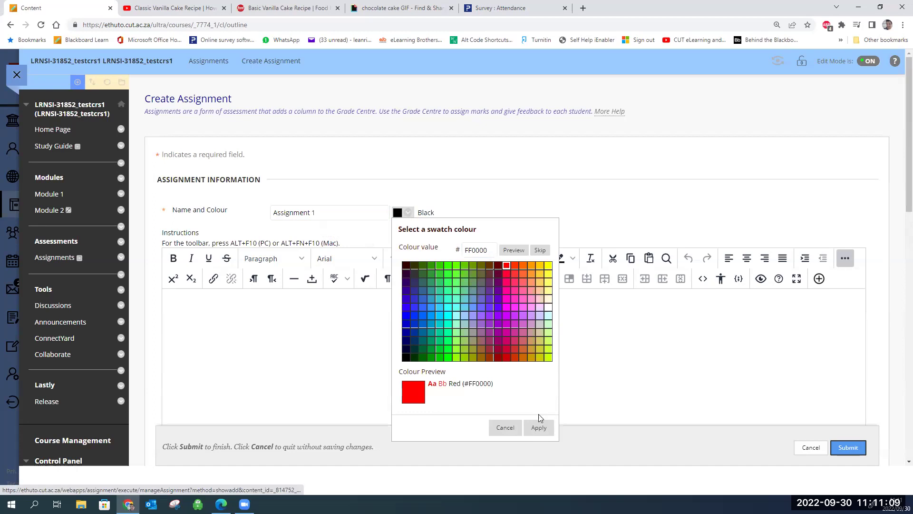
left_click(539, 427)
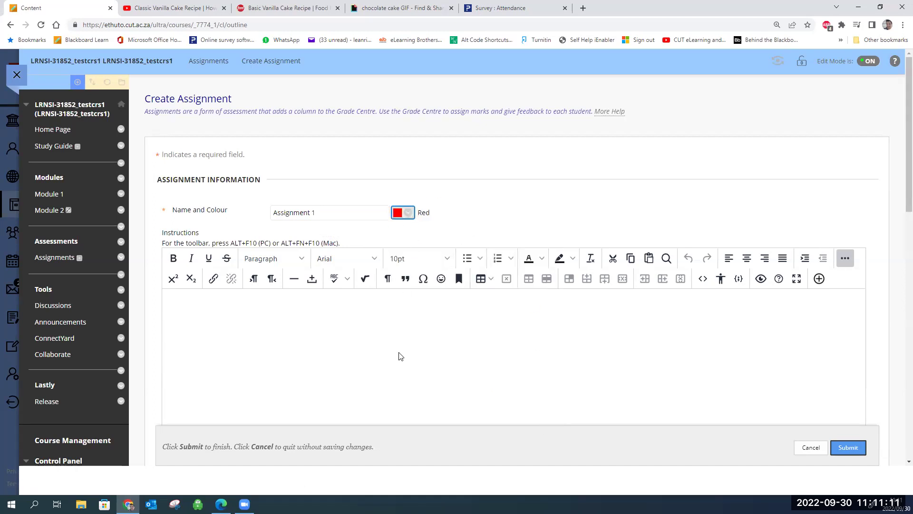
- Write the instructions: "Watch the below video and read the article on baking a cake. Adapt the recipe to a vegan alternative."
left_click(217, 327)
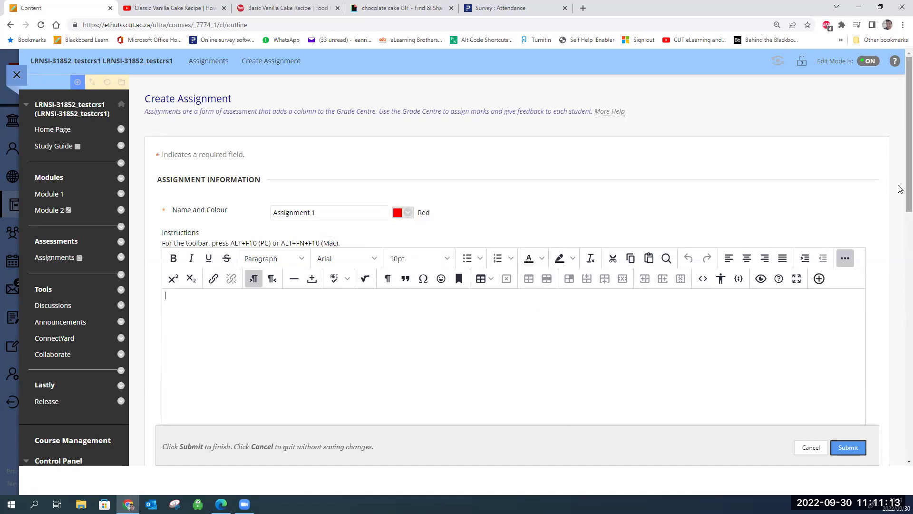
scroll(901, 194, "down", 1)
scroll(900, 193, "down", 1)
scroll(901, 194, "up", 2)
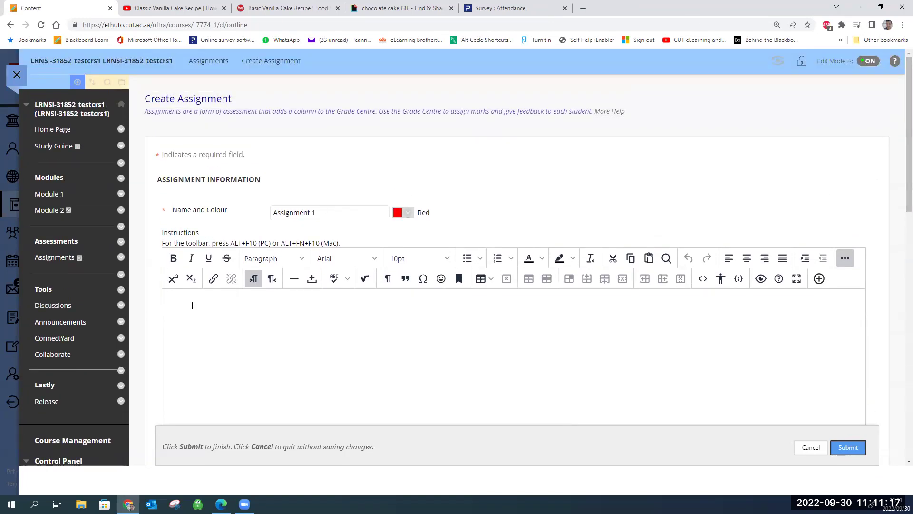
type("Watch the below video and read the article on baking a cake")
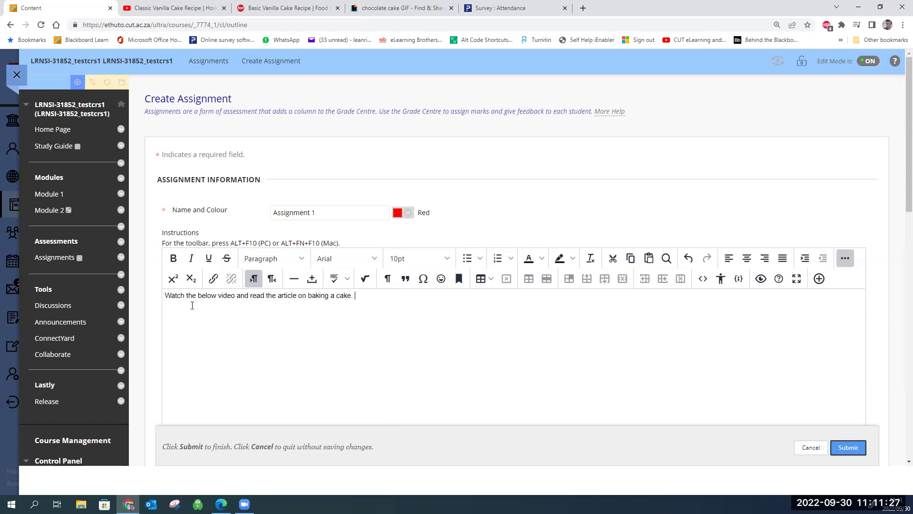
type(". Adapt the recipe to")
key("BackSpace")
key("BackSpace")
type("a vegan alternative.")
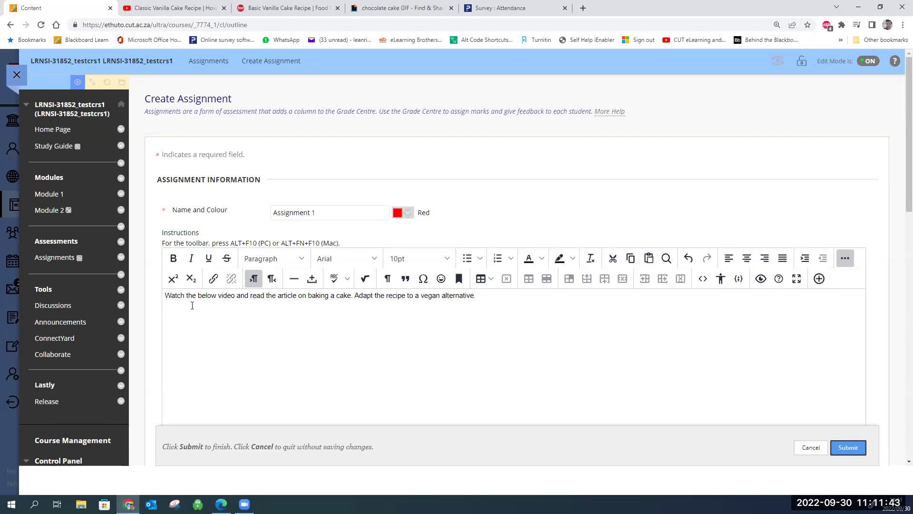
- Format the whole instruction text at 14pt and colour it purple
triple_click(194, 301)
left_click(435, 259)
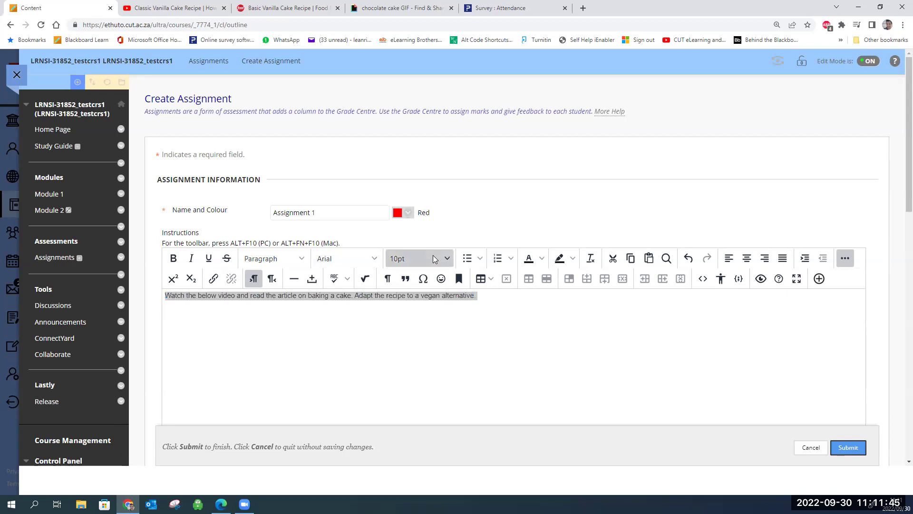
left_click(425, 332)
left_click(444, 336)
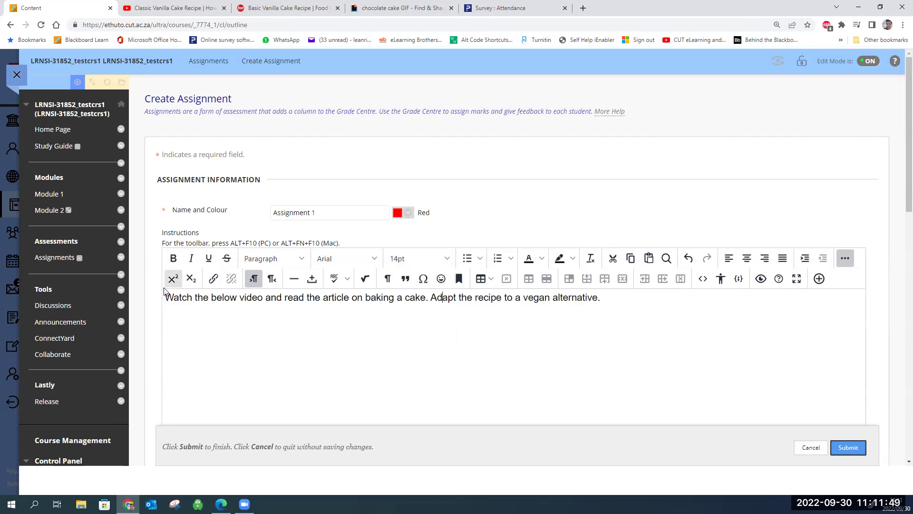
scroll(901, 169, "down", 2)
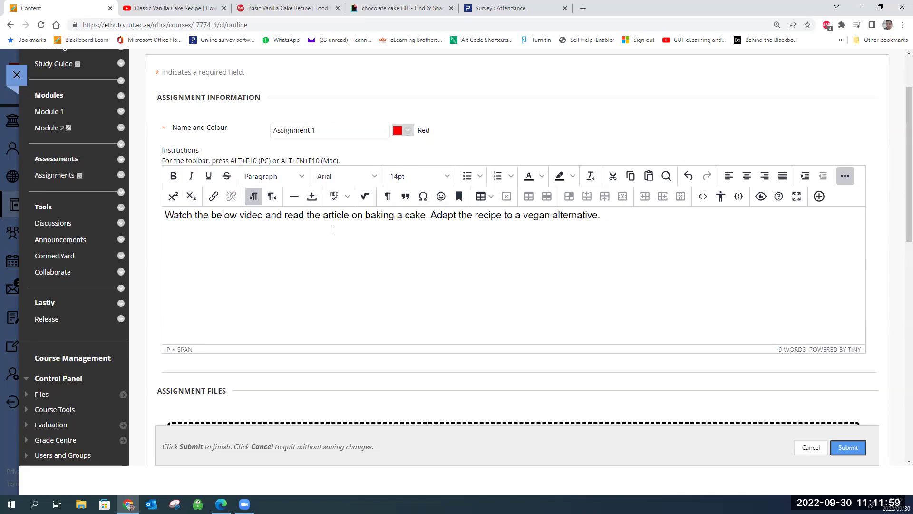
left_click_drag(603, 216, 162, 218)
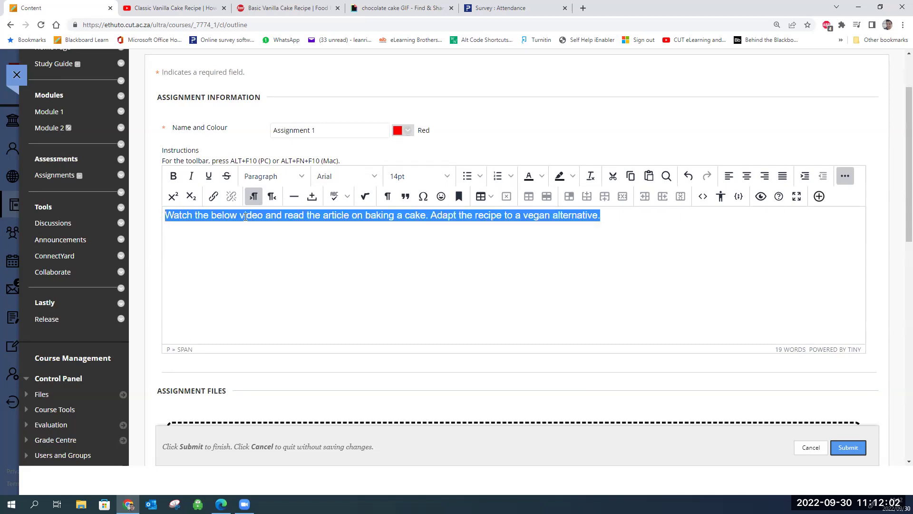
left_click(541, 177)
left_click(577, 223)
left_click(616, 213)
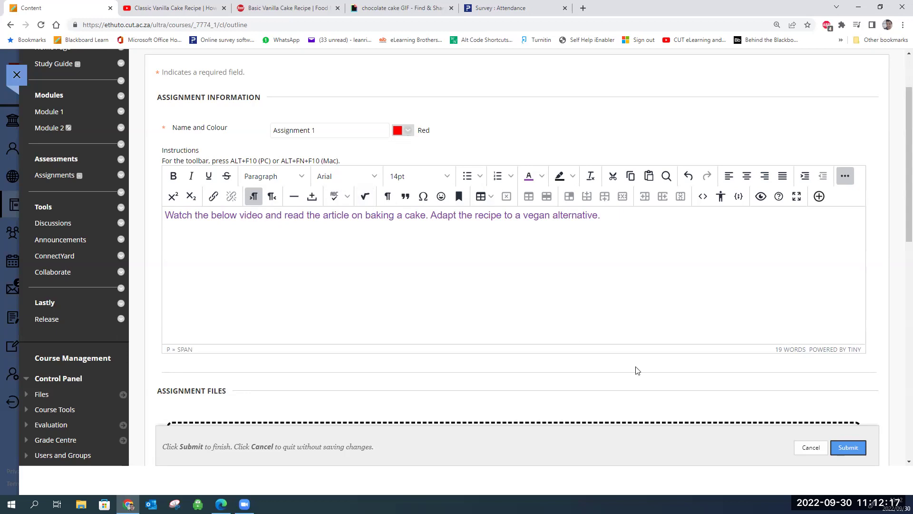
- Embed the YouTube video "Classic Vanilla Cake Recipe" below the instruction text by its copied link, and start a new line after it
left_click(186, 5)
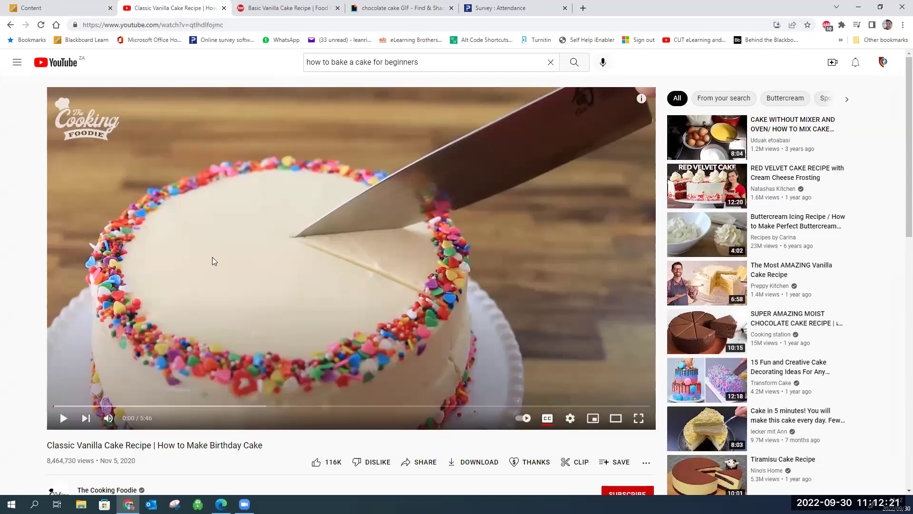
left_click_drag(224, 24, 83, 31)
left_click(69, 6)
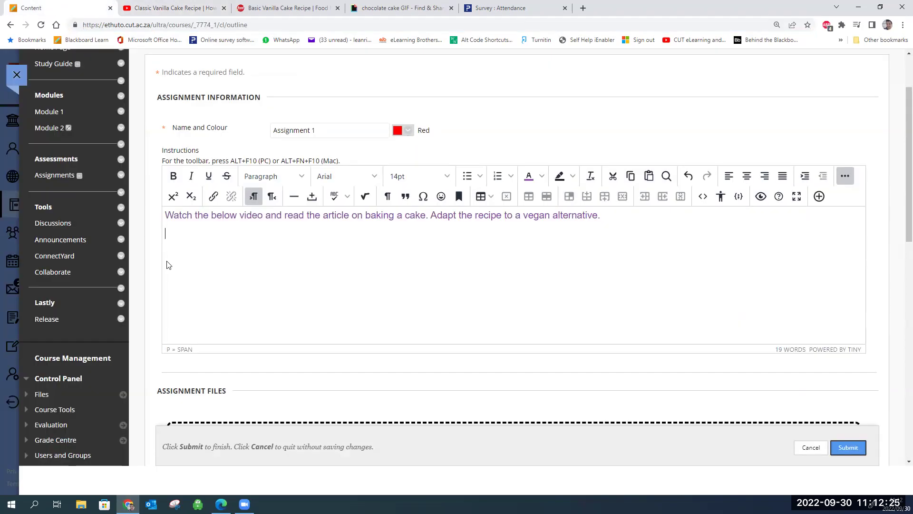
type("https://www.youtube.com/watch?v=qtlhdIfojmc")
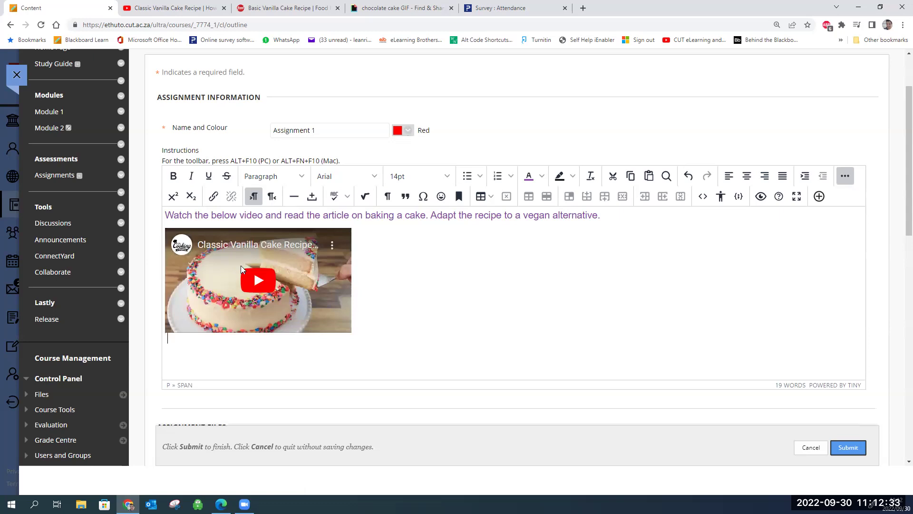
key("Return")
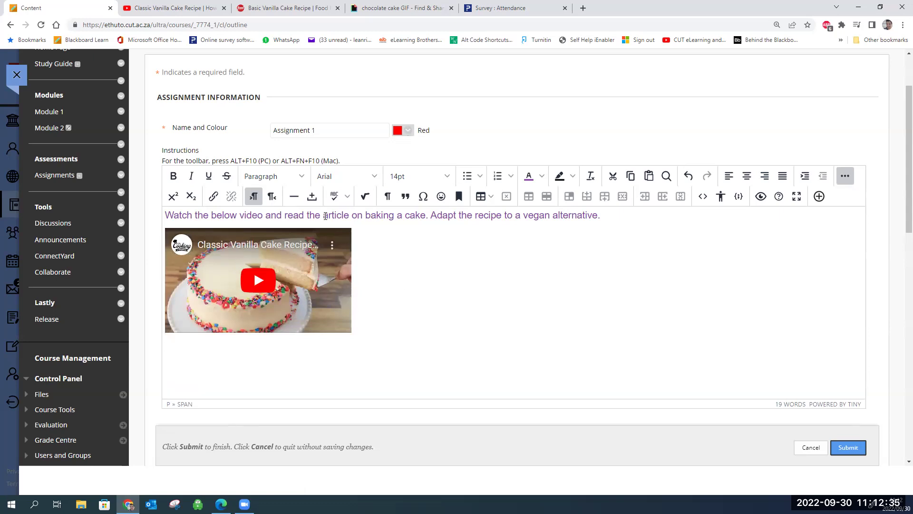
- Copy the web address of Food Network's Basic Vanilla Cake recipe and insert it in the instructions below the video
left_click(290, 7)
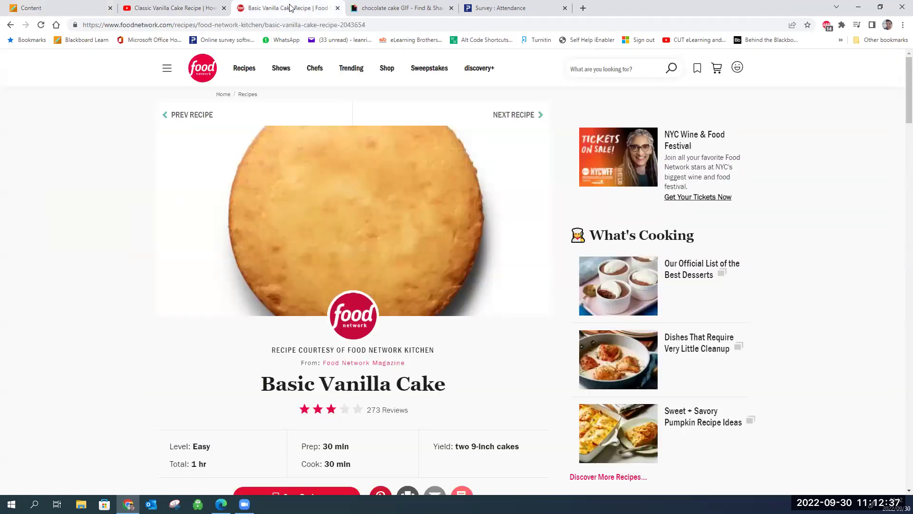
left_click(371, 25)
key("ctrl+c")
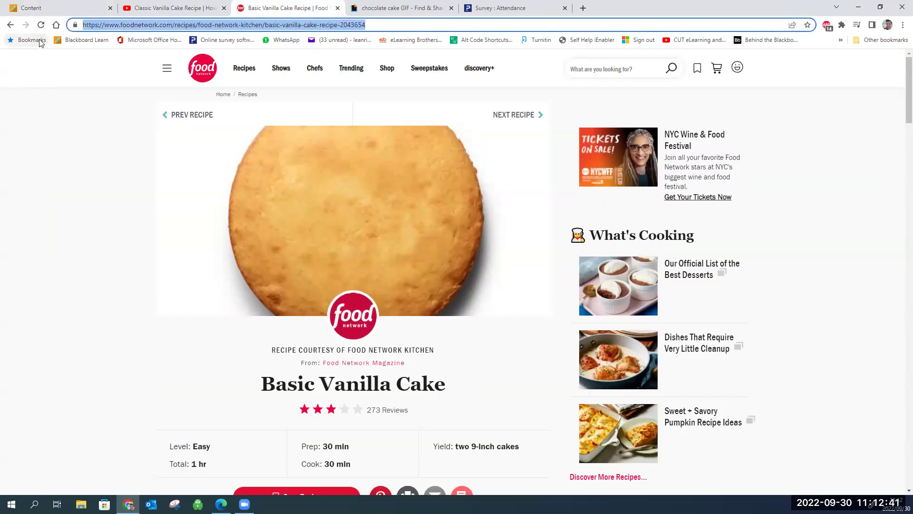
left_click(62, 7)
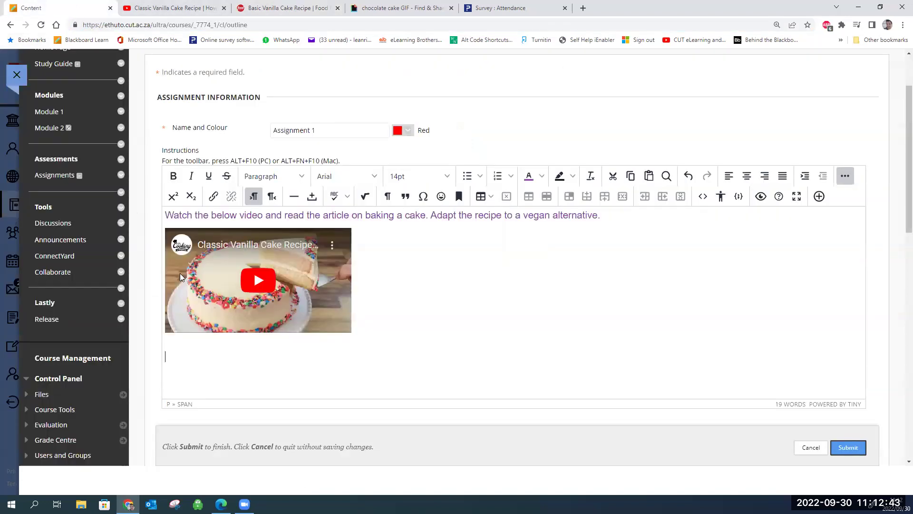
key("ctrl+v")
key("Return")
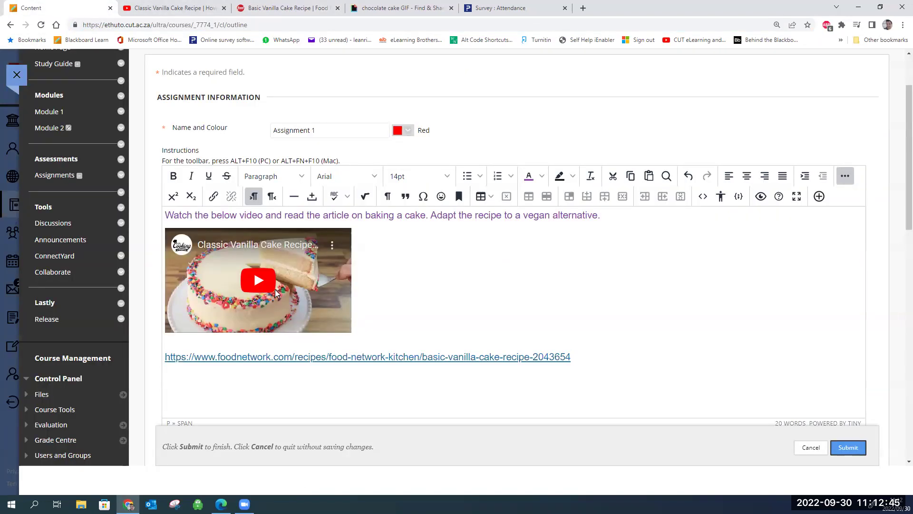
- Add the line "Must be docx format, Arial, 12pt, justified." below the recipe link and leave space beneath it
scroll(899, 219, "down", 3)
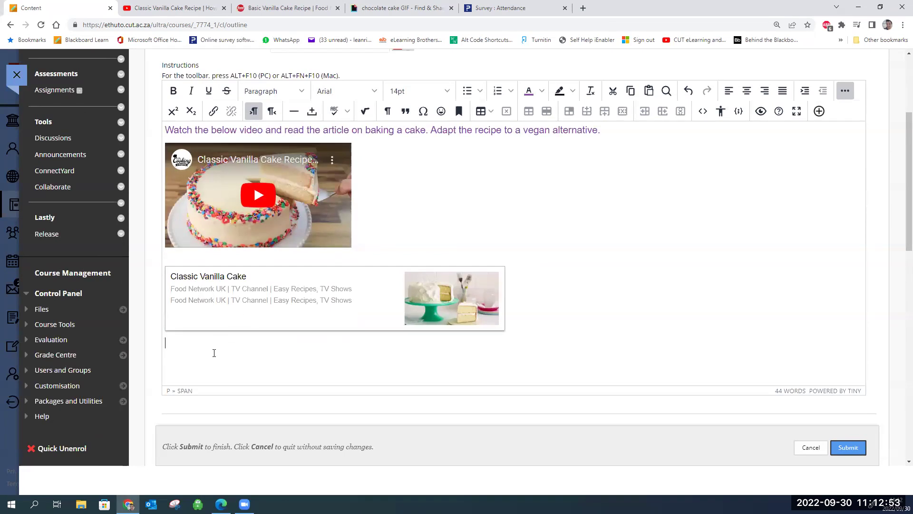
type("Must be docx format, Arial")
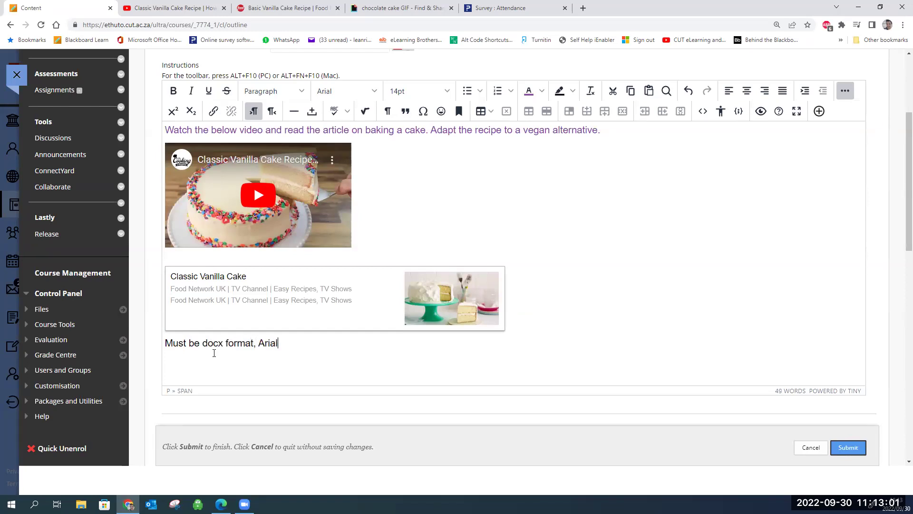
type(", 12pt, justified.")
key("Return")
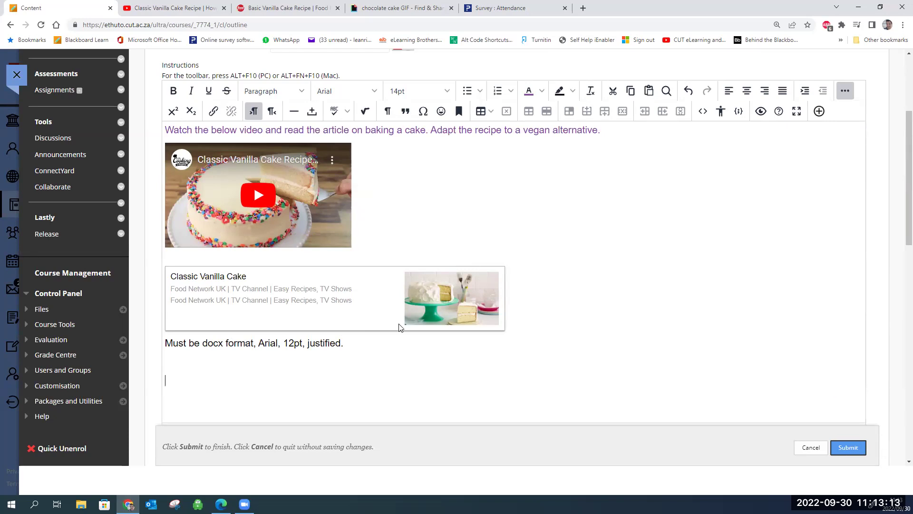
- Copy the share link of the Chocolate Cake GIF on GIPHY and insert it at the end of the assignment instructions
left_click(400, 8)
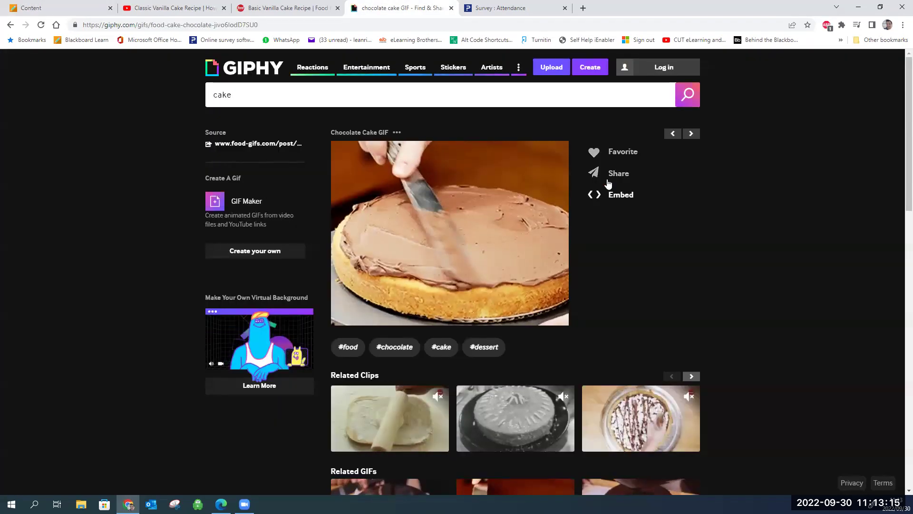
left_click(601, 175)
left_click(460, 246)
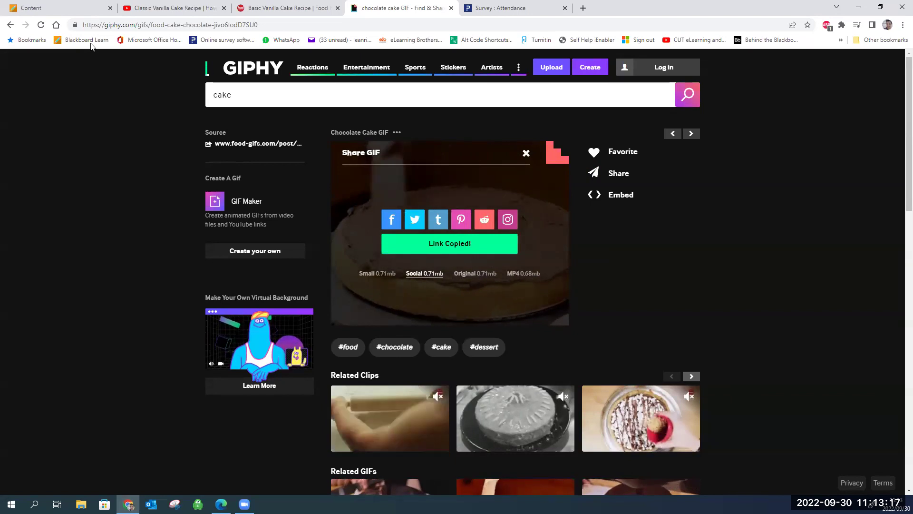
key("ctrl+1")
key("ctrl+v")
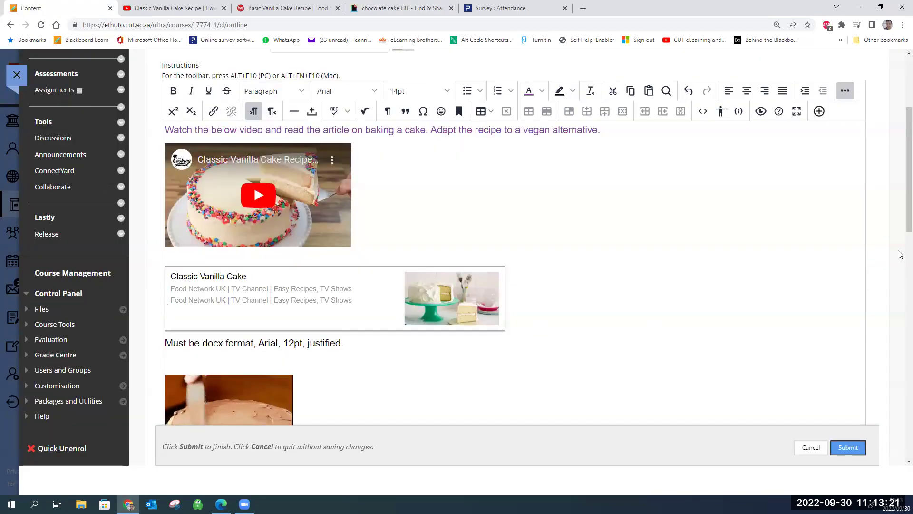
- Look over the finished instructions, from the embedded video and recipe link down to the GIF
scroll(899, 245, "down", 3)
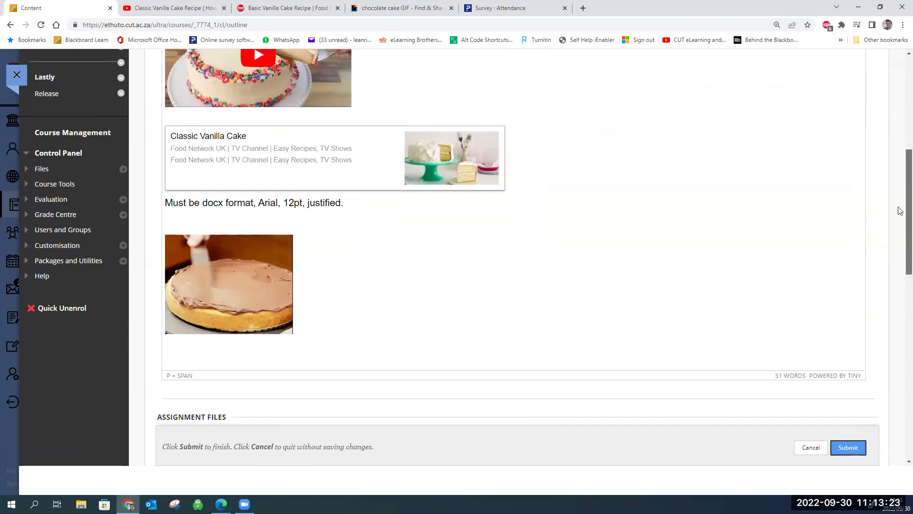
scroll(899, 209, "up", 5)
scroll(899, 266, "down", 4)
scroll(900, 287, "down", 3)
scroll(899, 241, "up", 5)
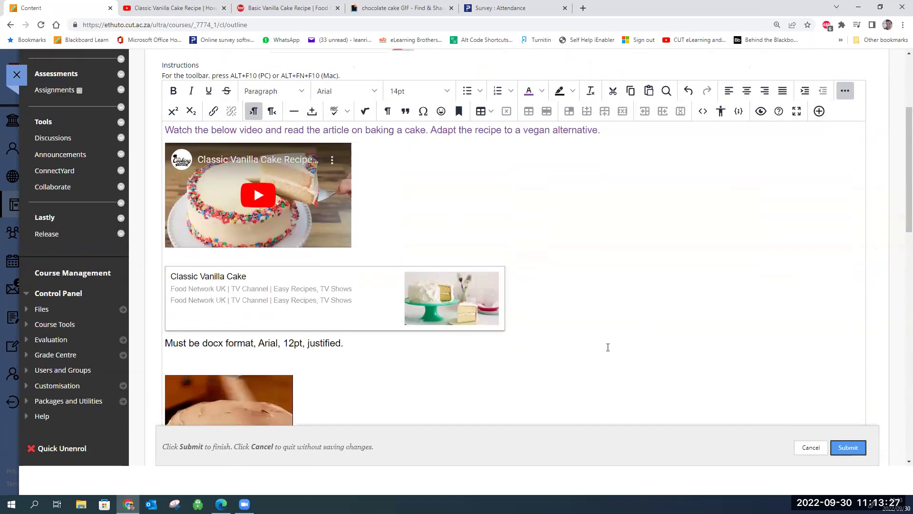
scroll(900, 200, "up", 3)
- Attach the local file Assignment 1.docx from the Documents folder to the assignment files
scroll(901, 171, "down", 10)
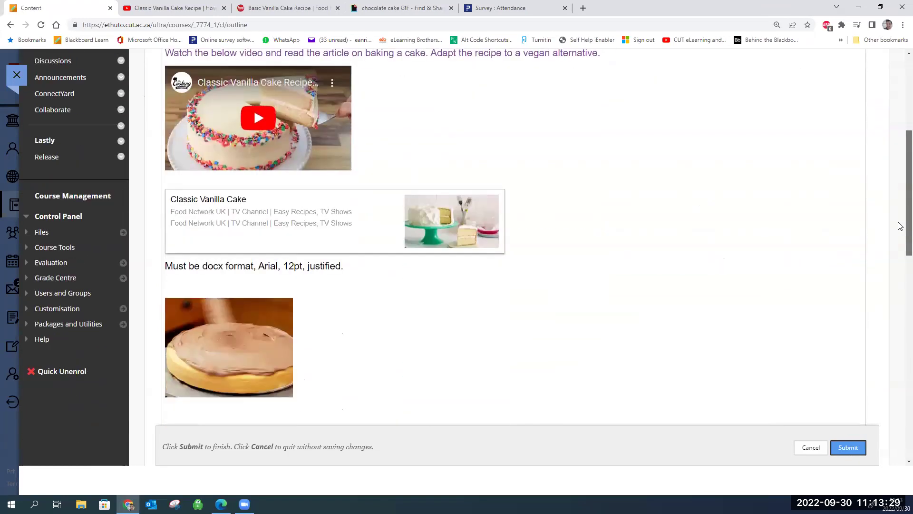
scroll(900, 300, "down", 1)
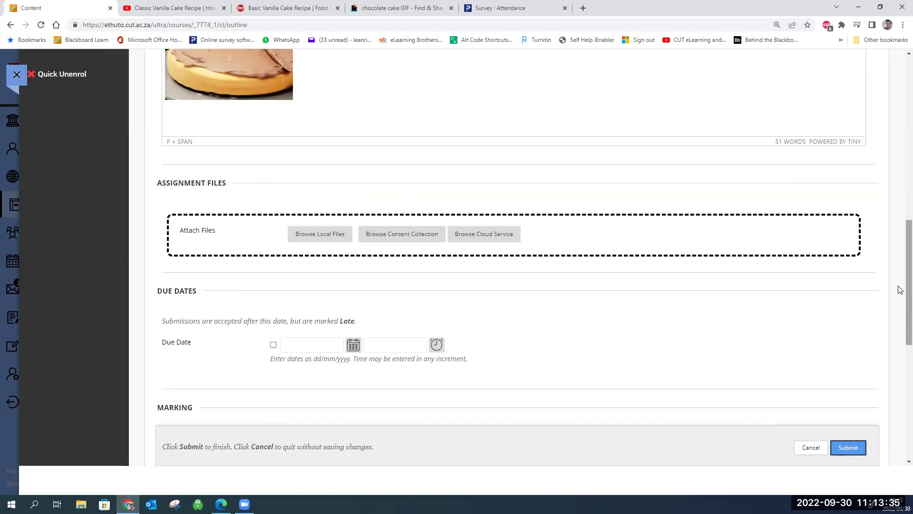
left_click(309, 234)
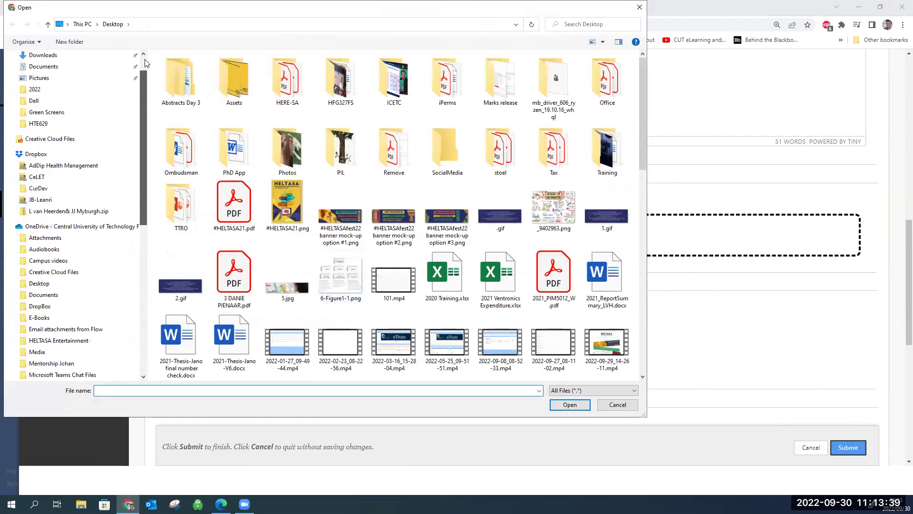
left_click(88, 97)
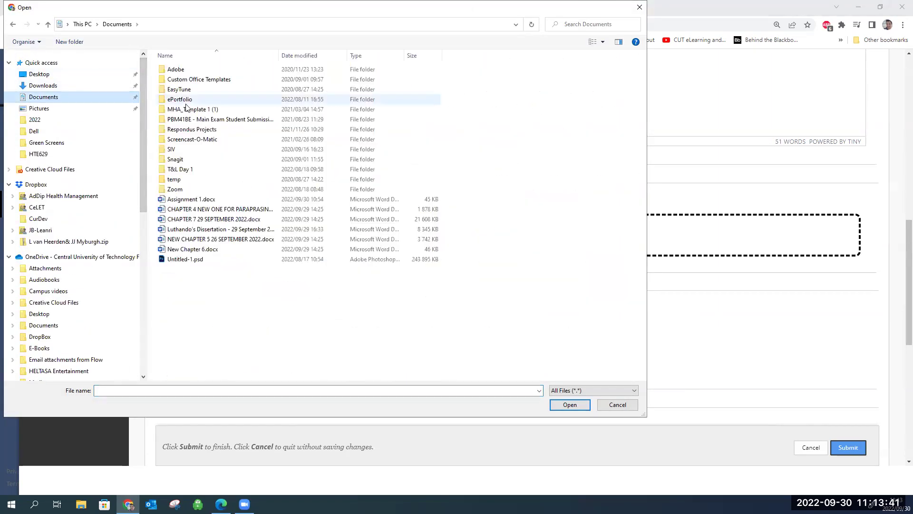
left_click(188, 199)
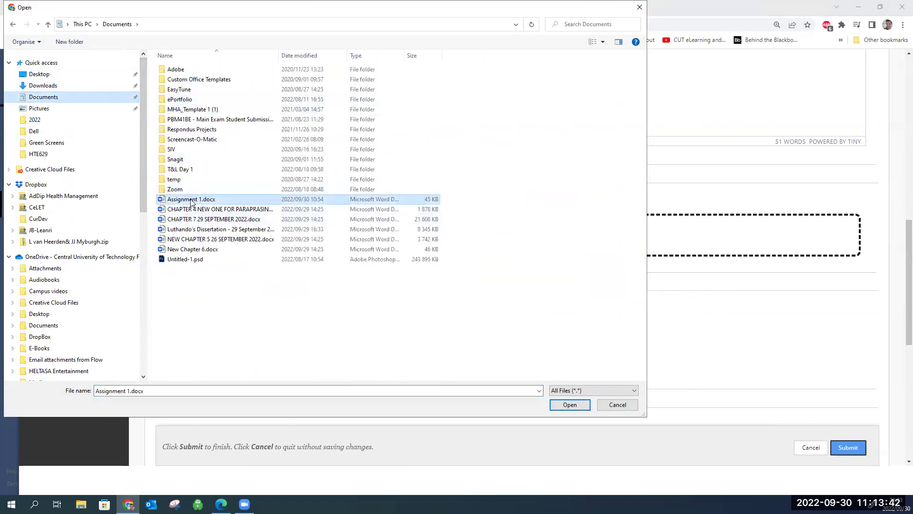
left_click(579, 403)
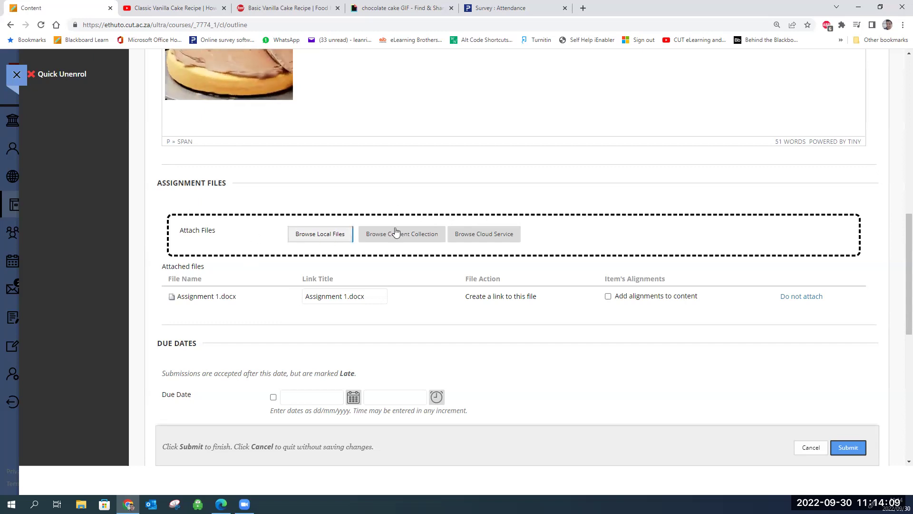
- Enable the assignment's due date and set the date to 01/10/2022
left_click_drag(901, 242, 900, 287)
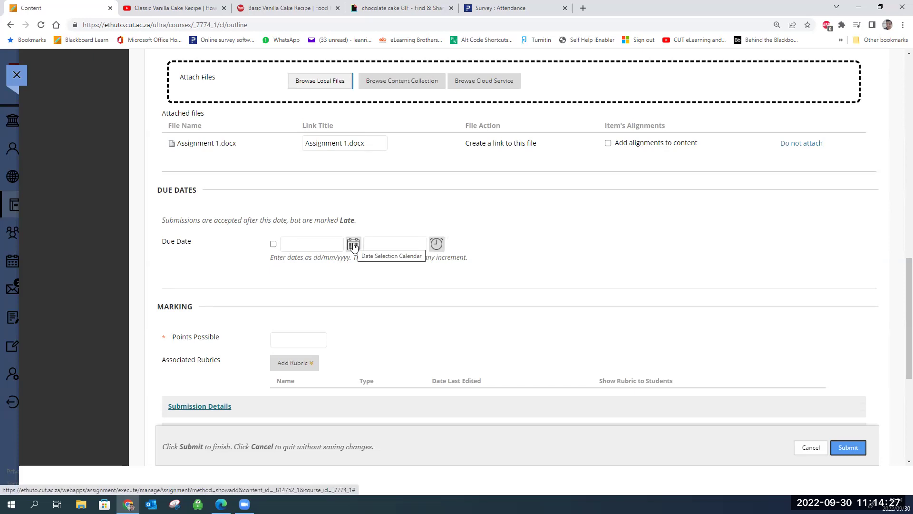
left_click_drag(354, 220, 340, 223)
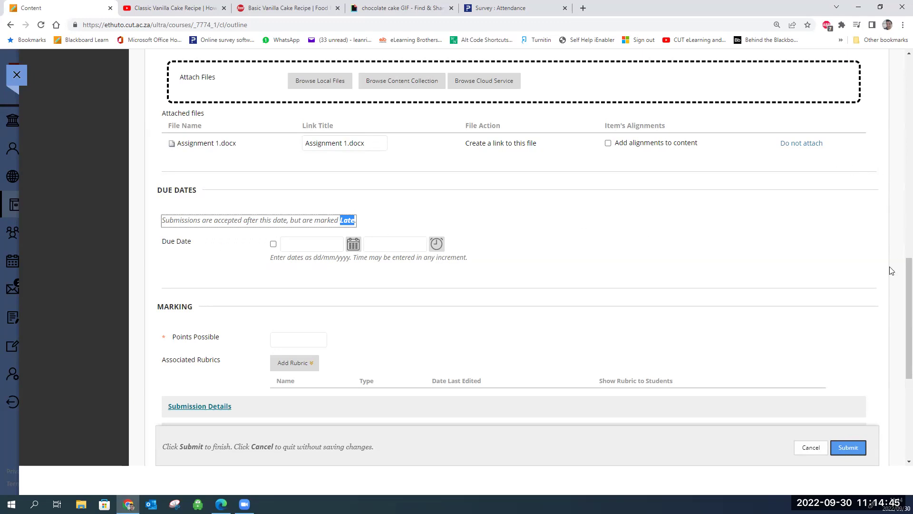
left_click_drag(901, 272, 900, 402)
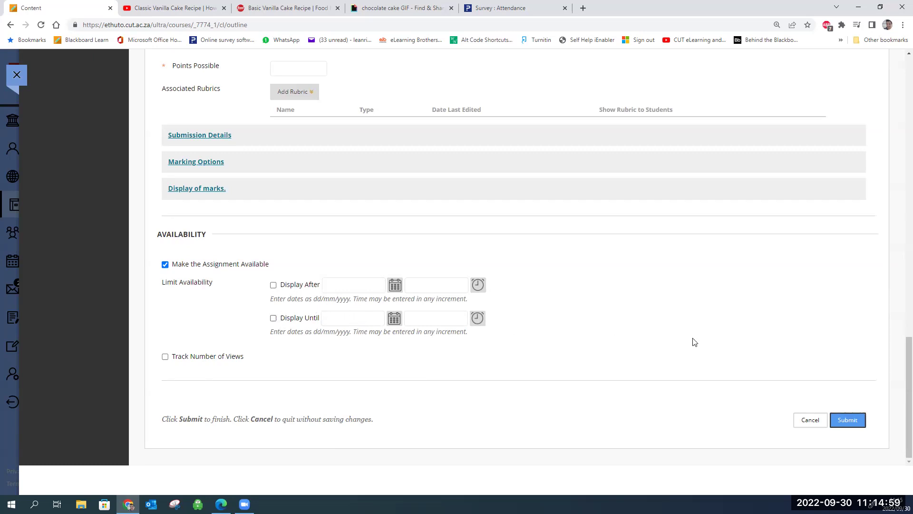
scroll(901, 293, "up", 2)
scroll(900, 293, "up", 4)
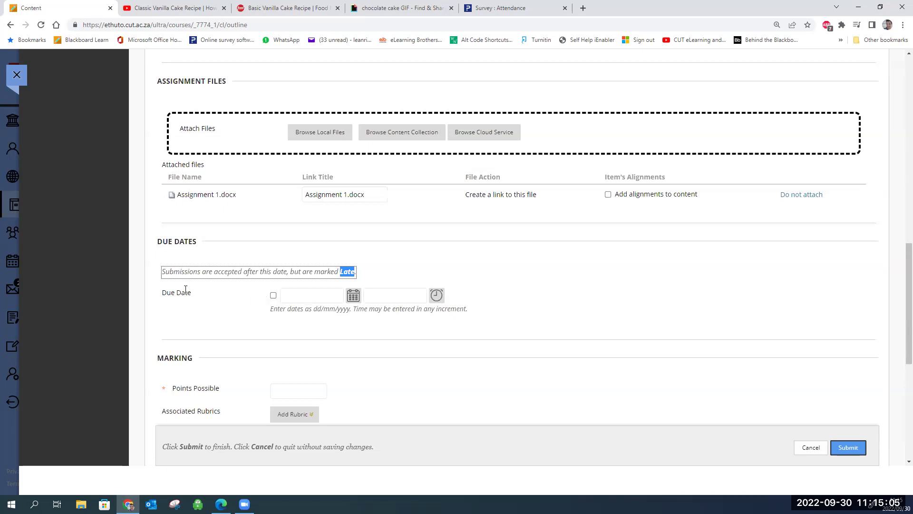
left_click(274, 295)
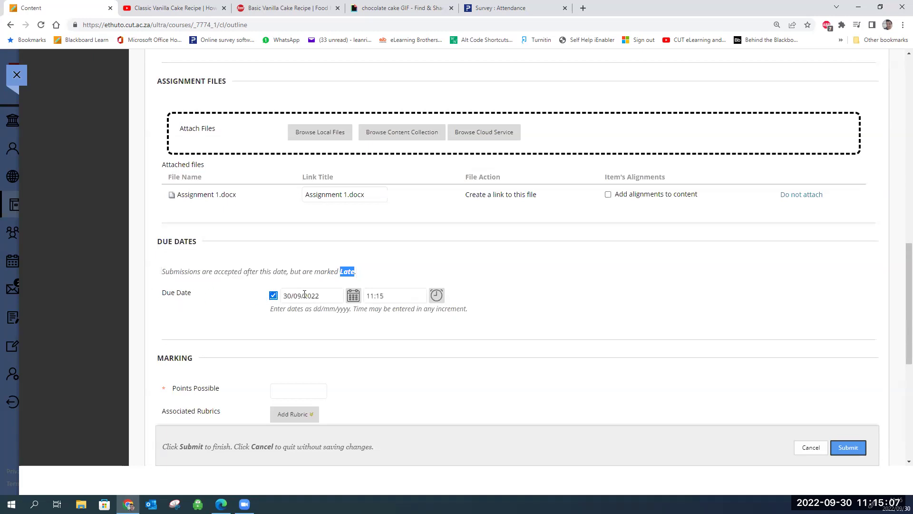
left_click(353, 296)
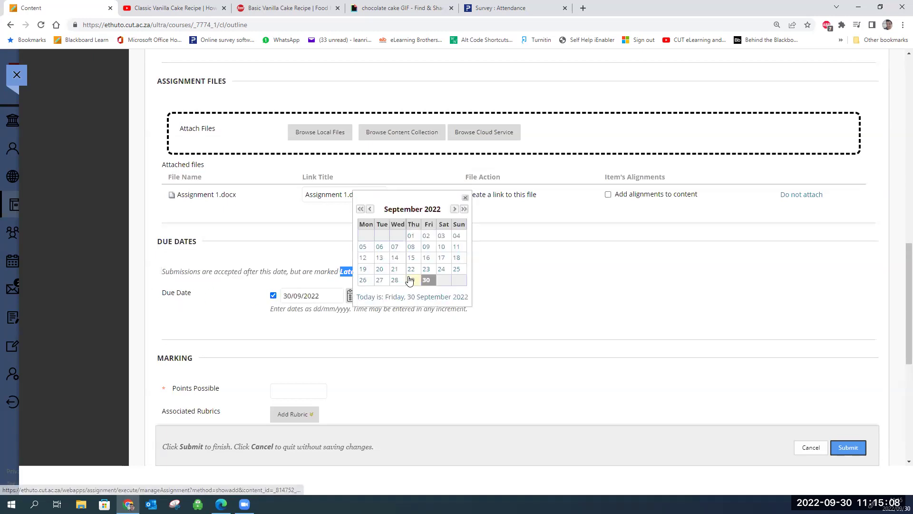
left_click(454, 209)
left_click(442, 236)
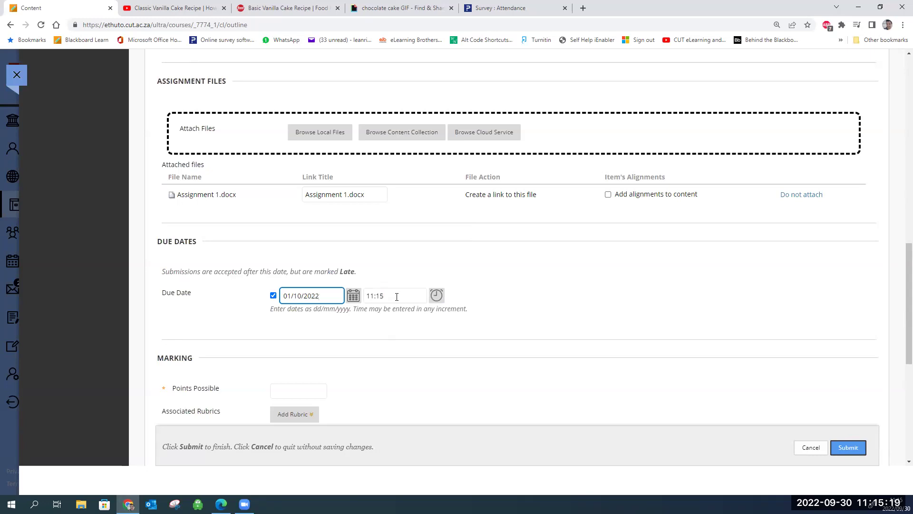
- Set the due time to End of Day, 23:59
left_click(436, 295)
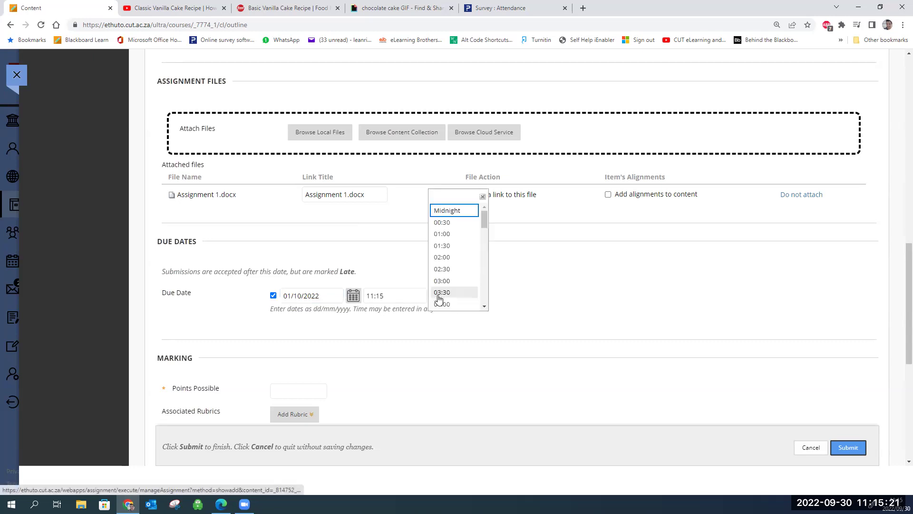
left_click_drag(484, 224, 483, 297)
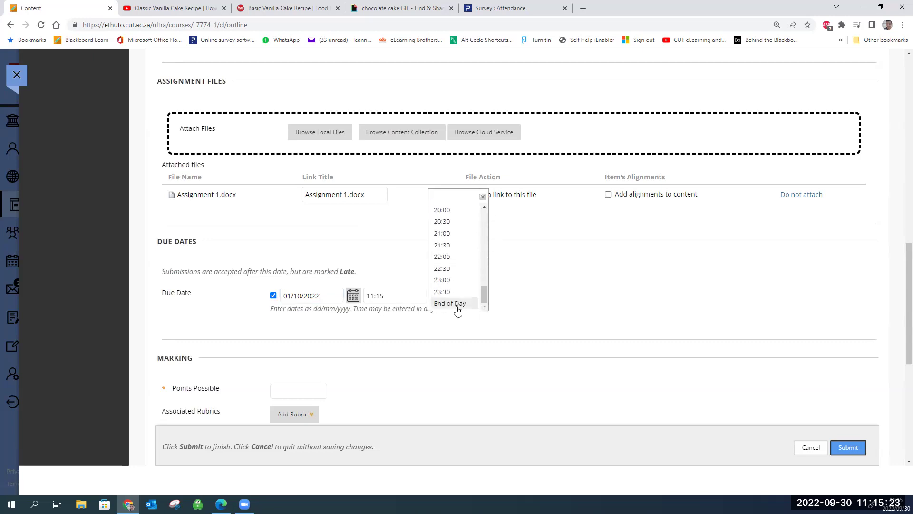
left_click(452, 304)
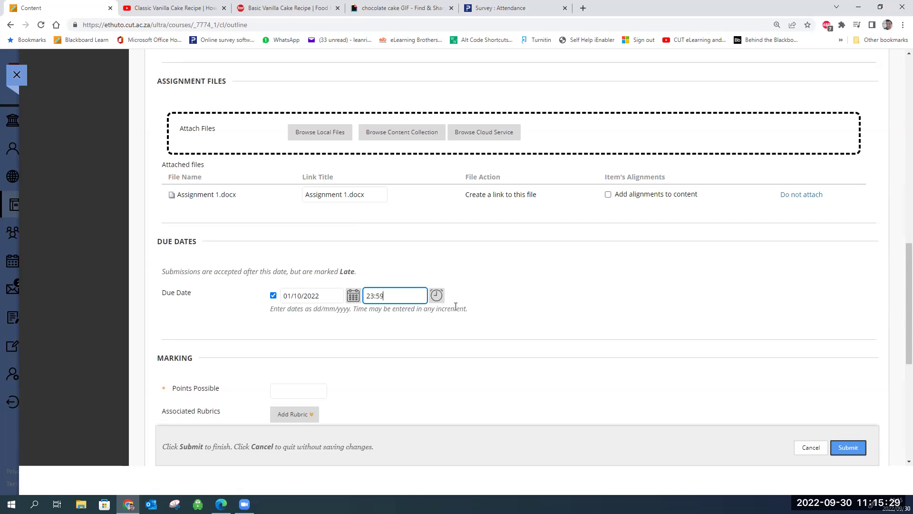
left_click(415, 309)
type("23:59")
- Set the assignment's due time to 12:00
left_click(363, 300)
left_click(383, 296)
type("12")
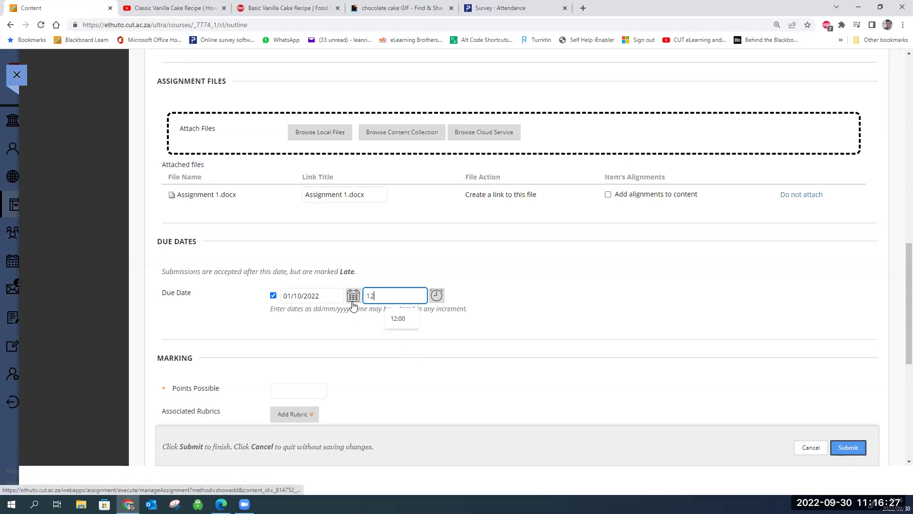
type(":00")
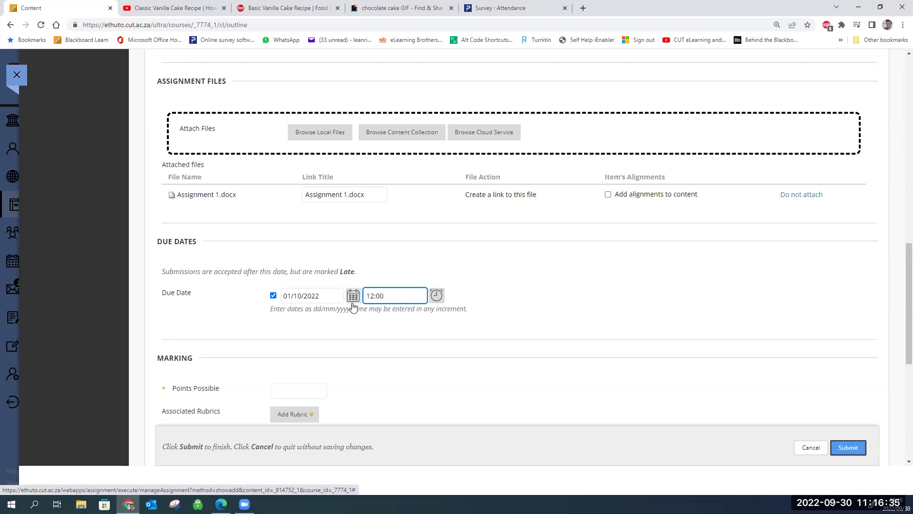
left_click(383, 295)
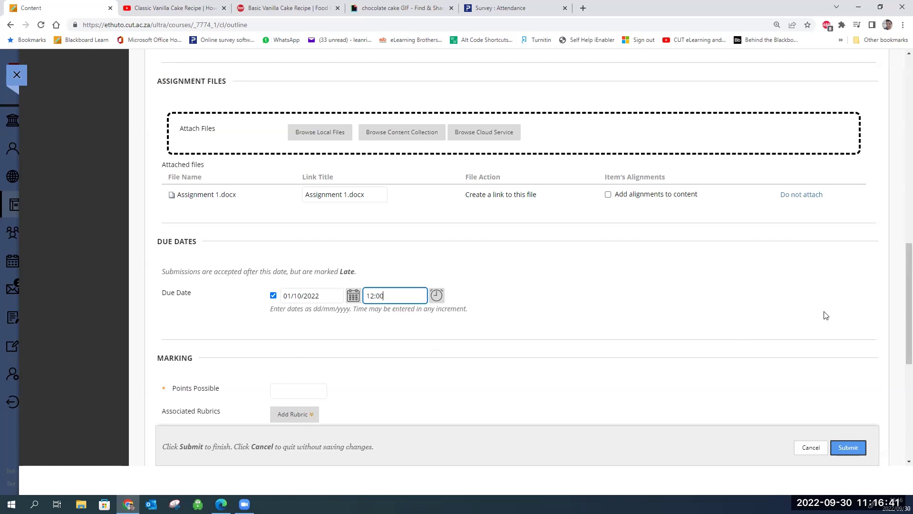
- Set the assignment's possible points to 100 in the marking section
scroll(901, 269, "down", 2)
scroll(900, 296, "down", 1)
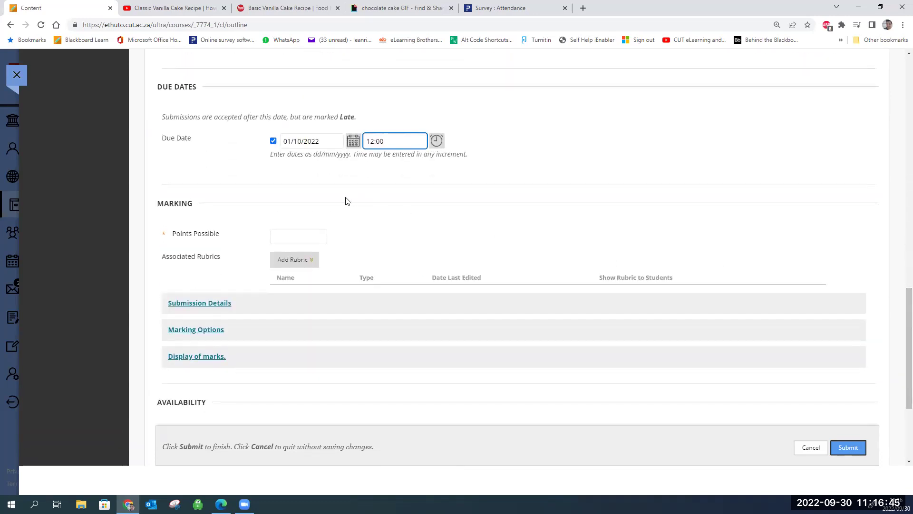
left_click(285, 230)
key("Down")
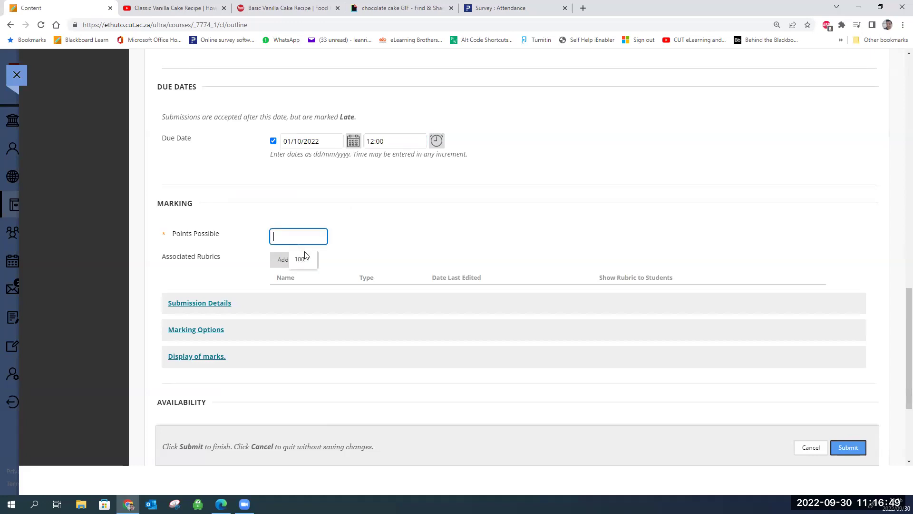
key("Return")
- Examine the available options for adding a rubric to the assignment without choosing one
left_click(293, 261)
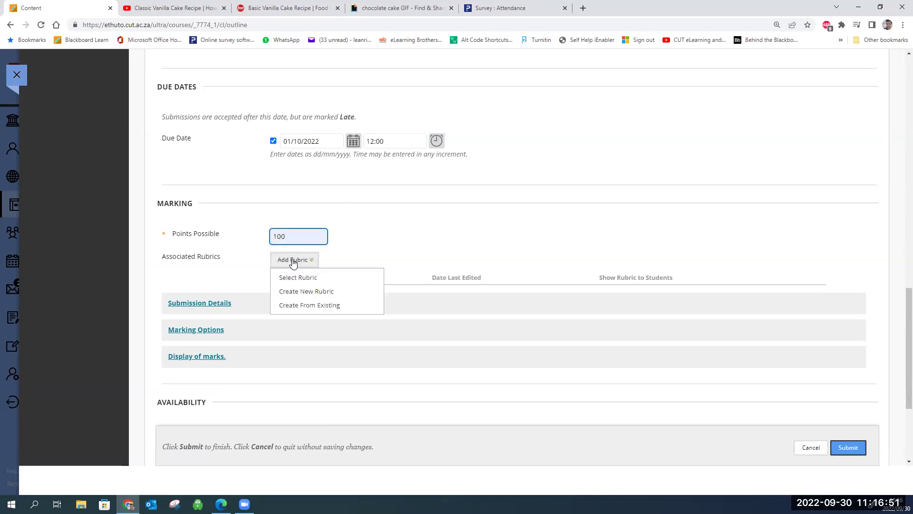
left_click(293, 261)
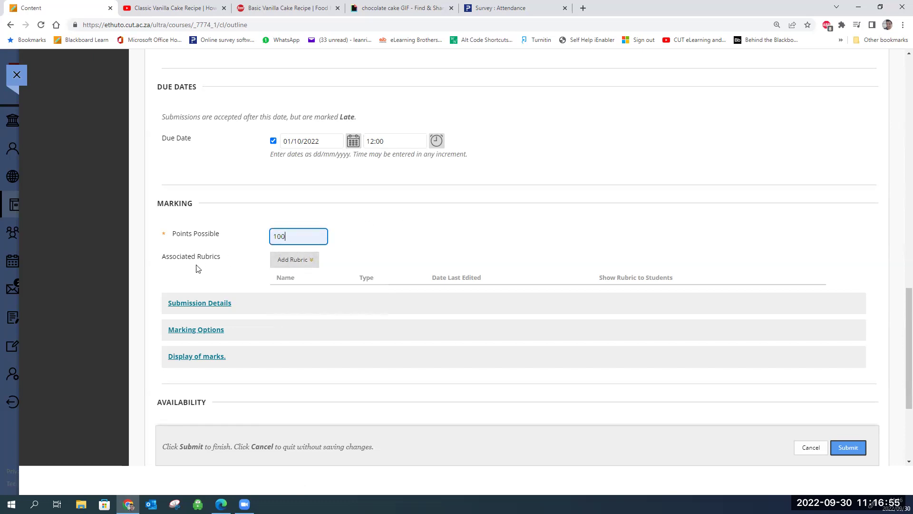
left_click(287, 261)
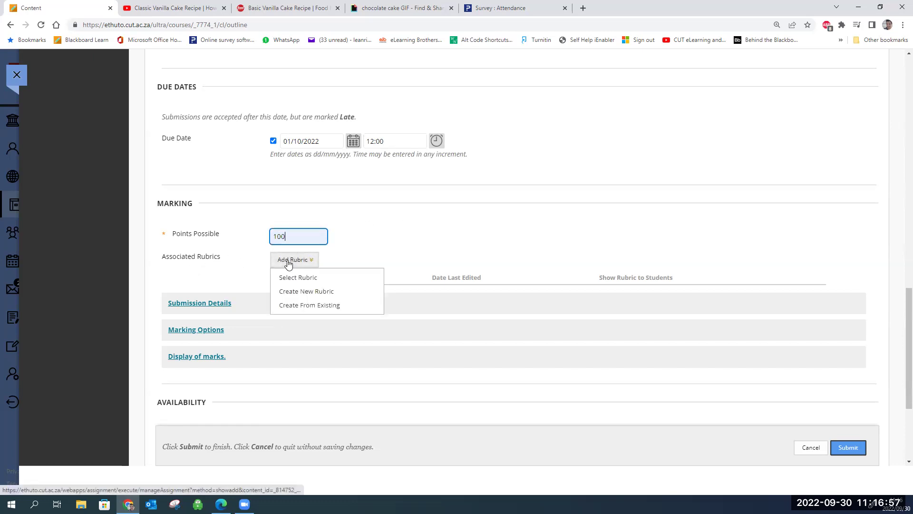
left_click(335, 260)
left_click(316, 261)
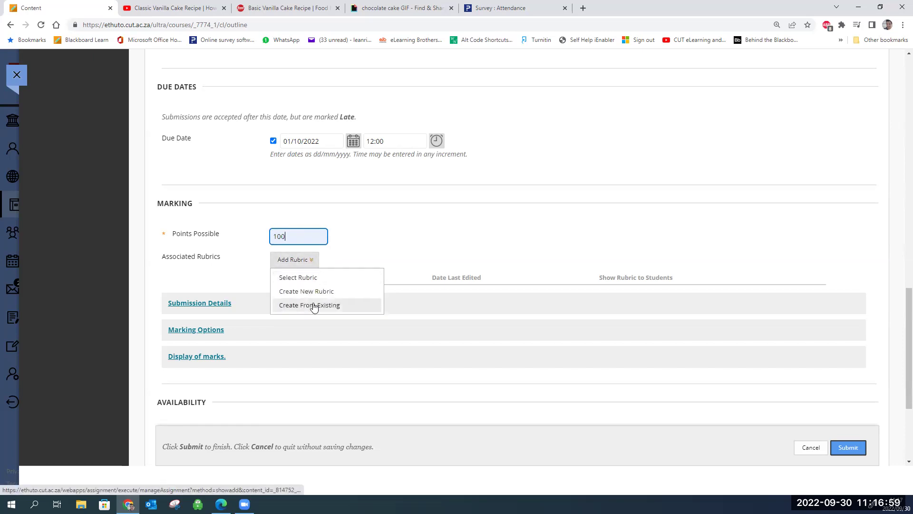
left_click(347, 250)
left_click(287, 262)
left_click(360, 237)
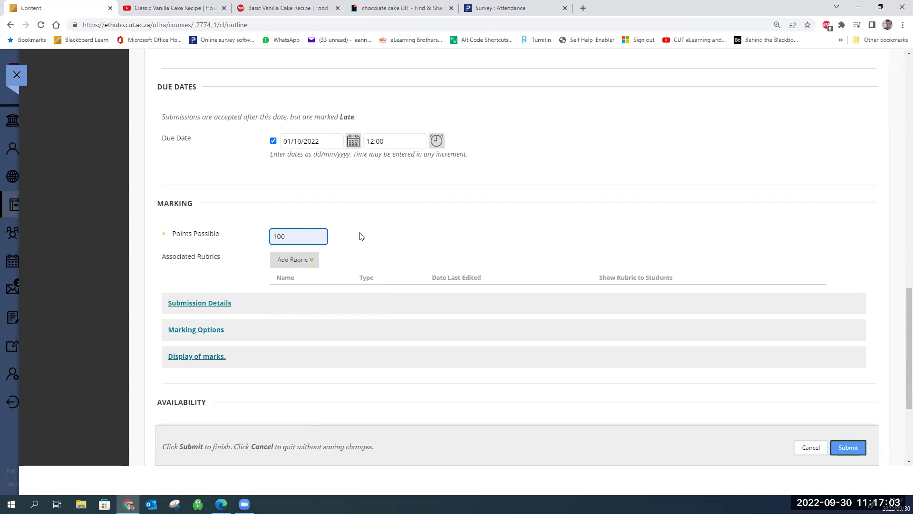
- Expand the Course Tools in the Control Panel to locate the Rubrics tool
left_click_drag(901, 330, 899, 176)
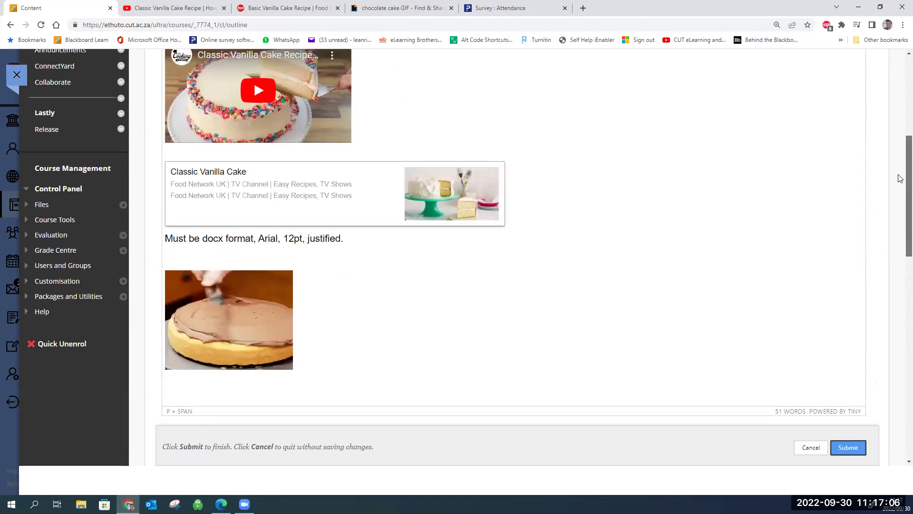
left_click(105, 223)
left_click_drag(902, 164, 901, 239)
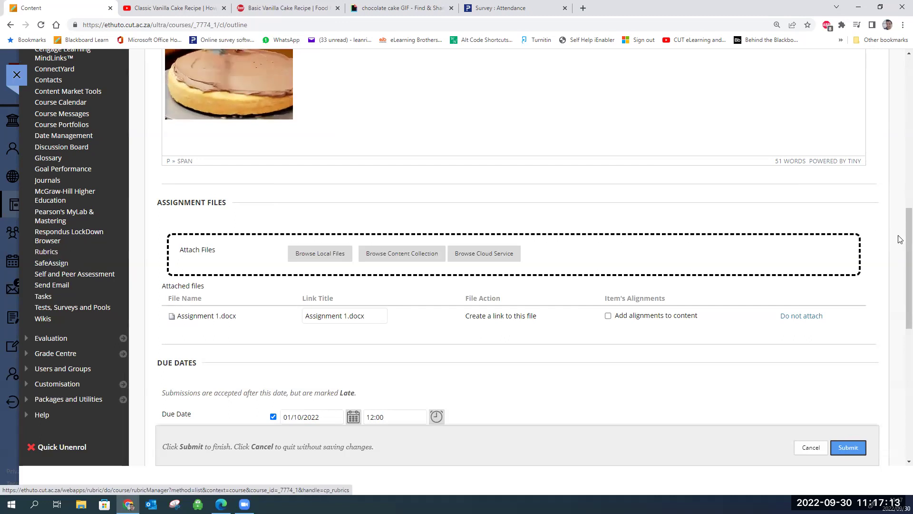
- View the existing rubrics that could be associated with the assignment and close the list without selecting one
scroll(901, 239, "down", 7)
left_click(305, 203)
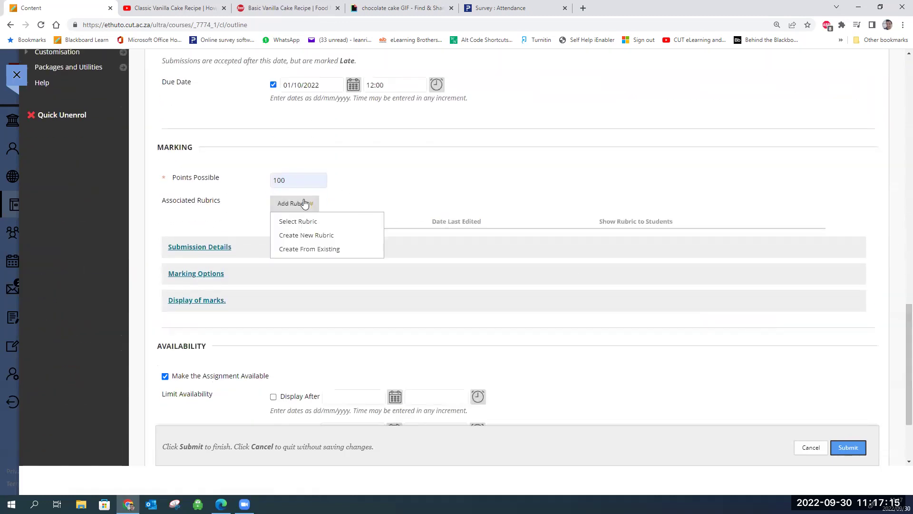
left_click(294, 226)
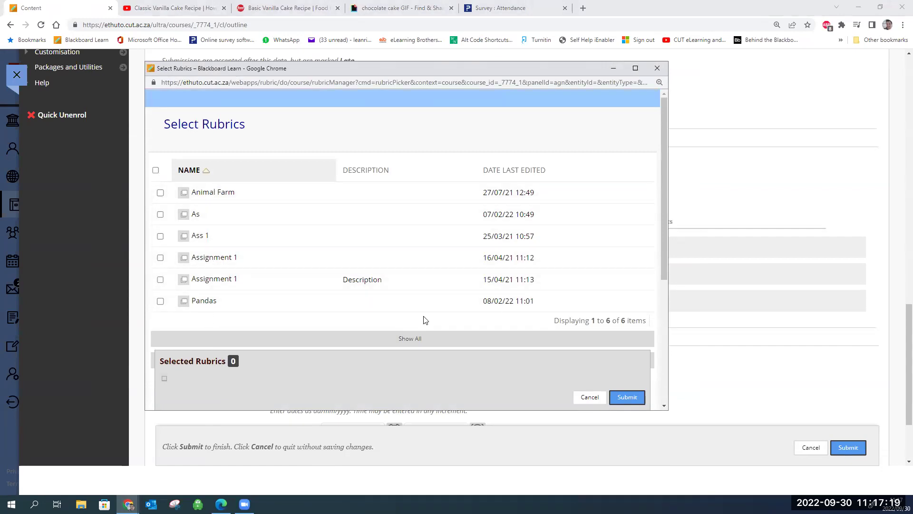
left_click(658, 68)
- Start a new rubric for the assignment, maximize its window and name it "Assignment Bake a cake"
left_click(292, 203)
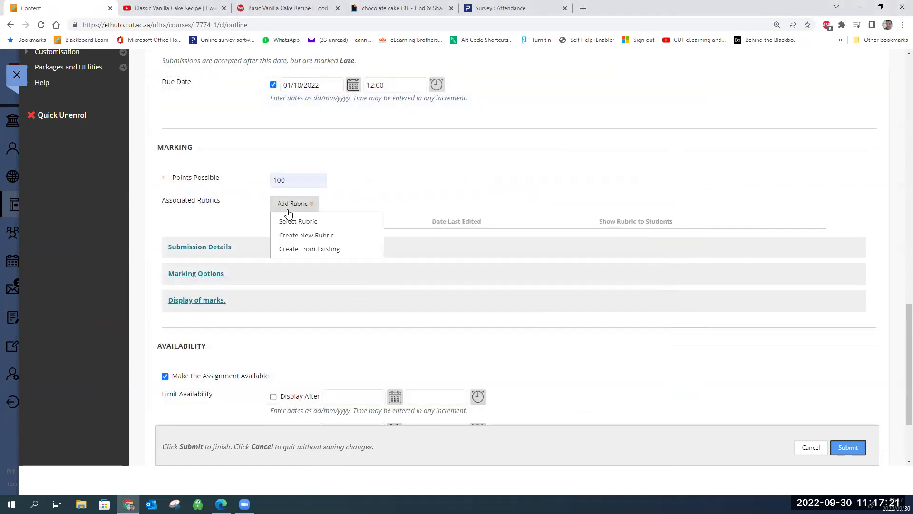
left_click(320, 241)
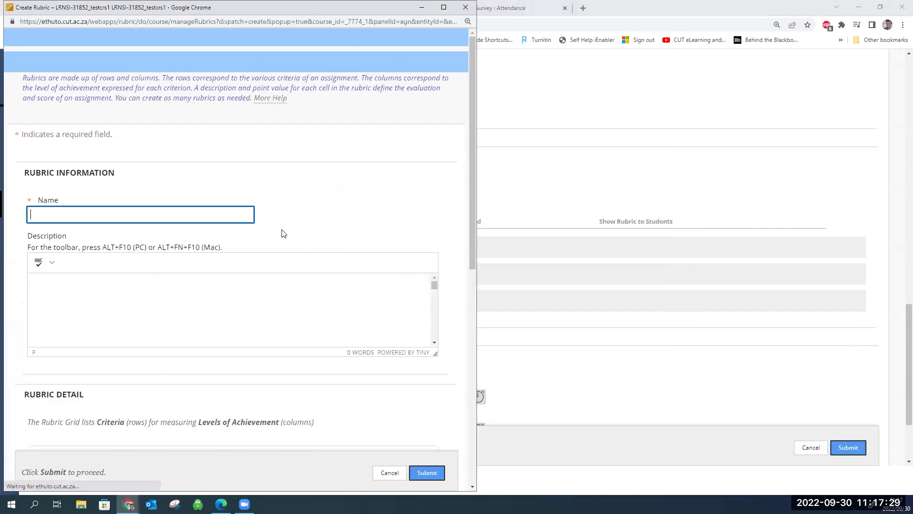
left_click(444, 8)
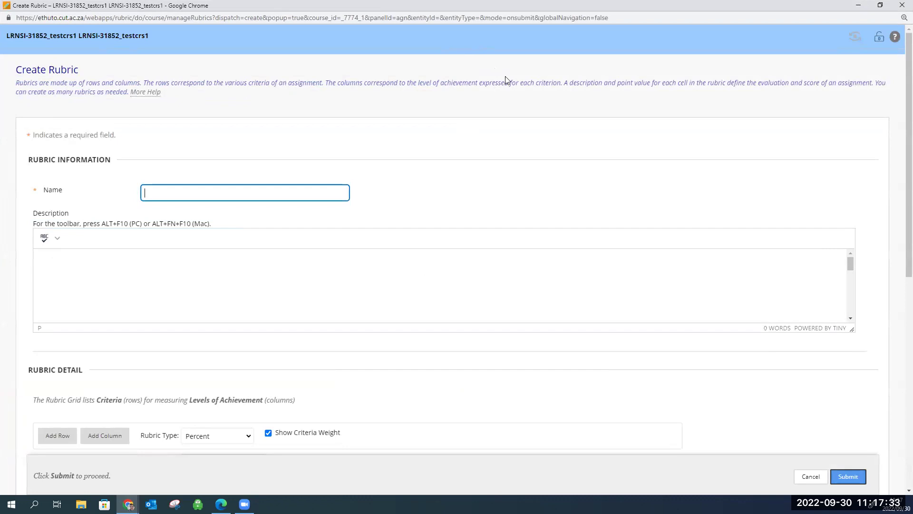
type("ssignment")
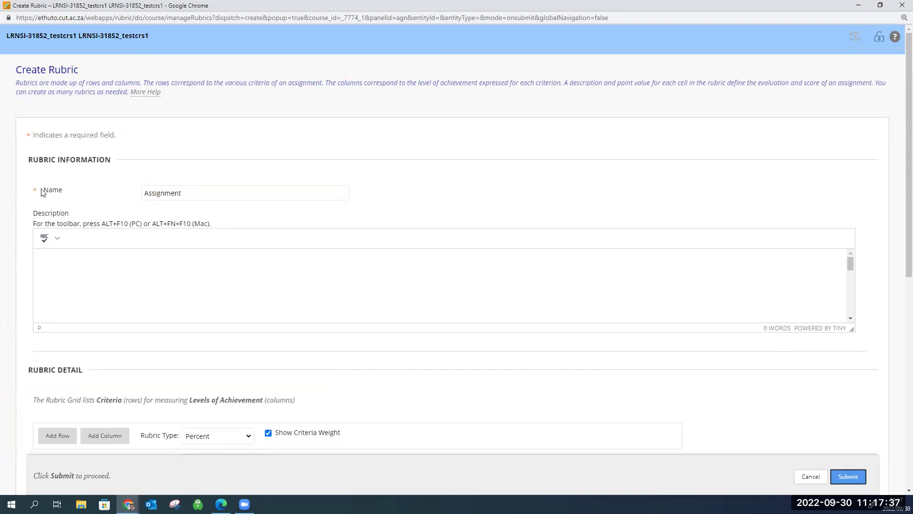
type(" Bake a cake")
left_click(127, 259)
- Try the Points rubric type on the rubric grid and settle on Point Range
left_click_drag(899, 143, 899, 316)
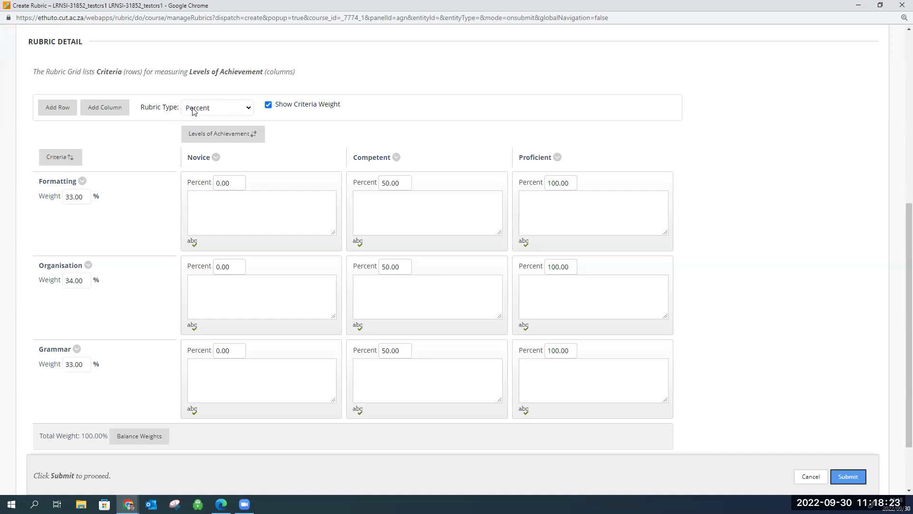
left_click(223, 108)
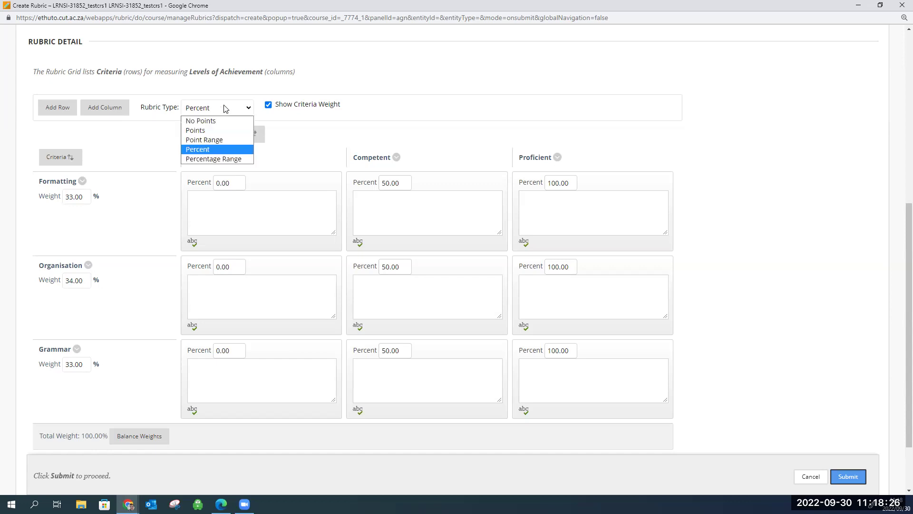
left_click(215, 131)
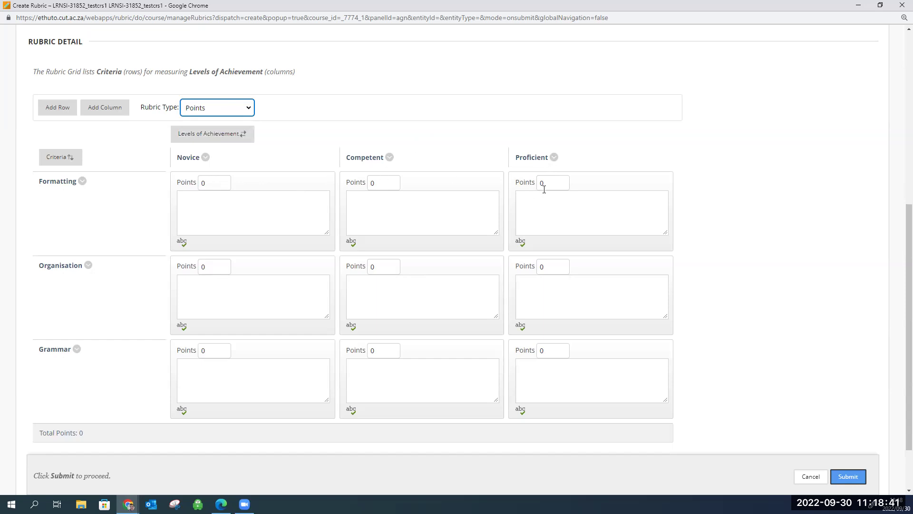
left_click(249, 113)
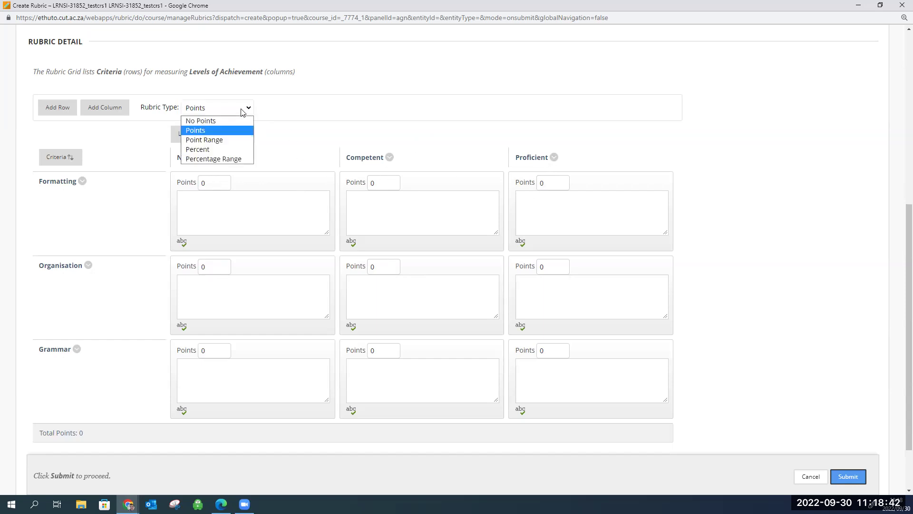
left_click(232, 140)
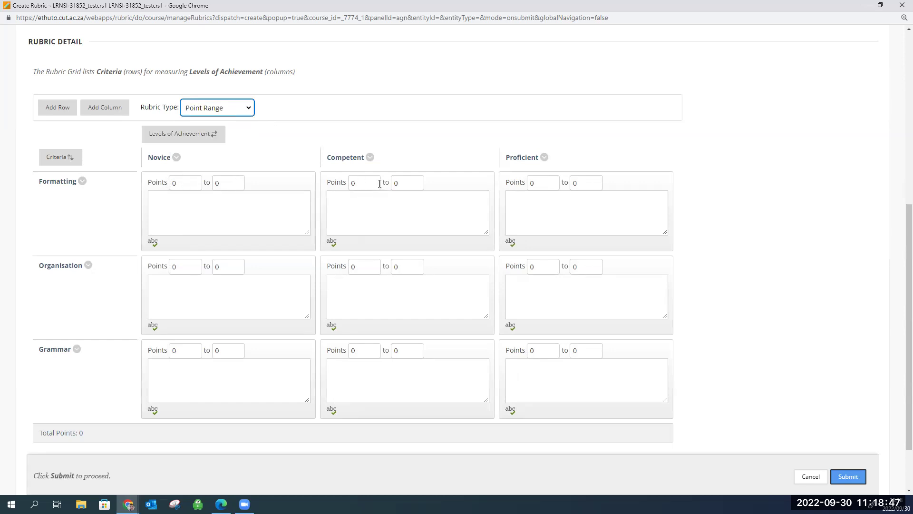
left_click(239, 114)
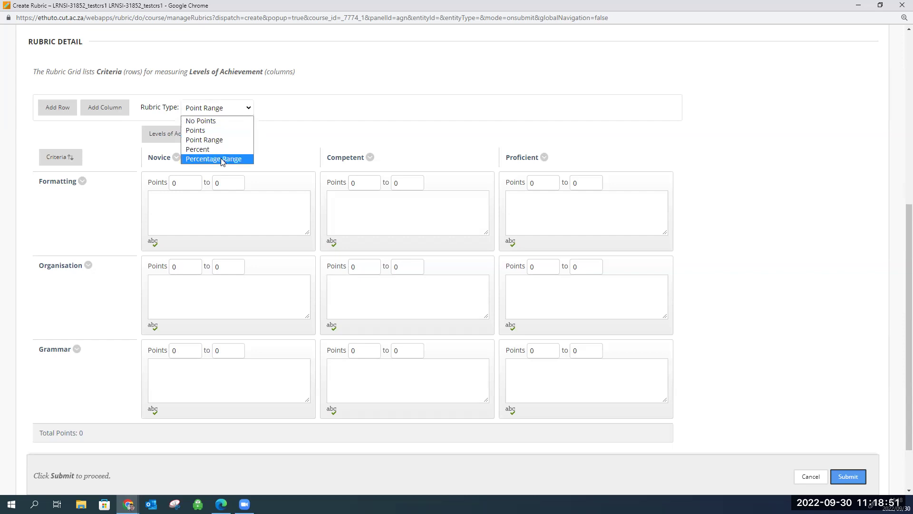
left_click(209, 139)
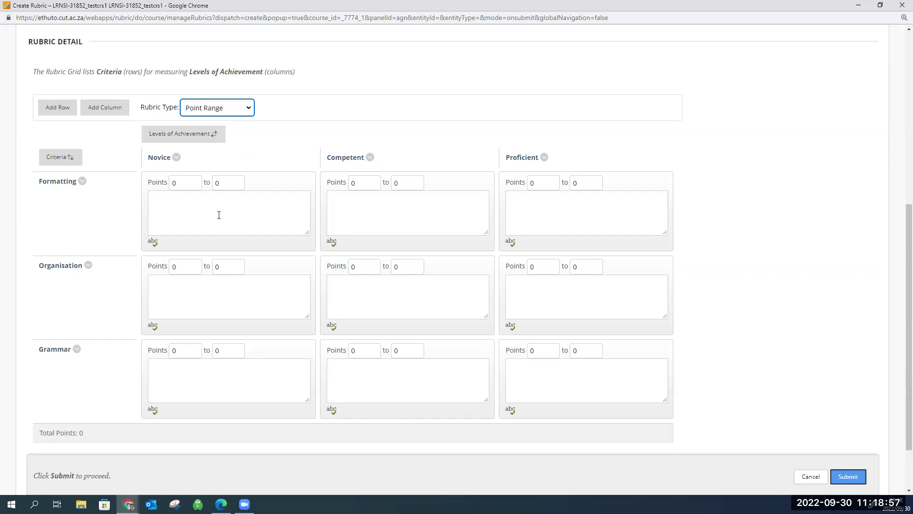
- Keep the Point Range rubric type and add two criteria rows to the rubric grid
left_click(220, 123)
left_click(209, 115)
left_click(70, 109)
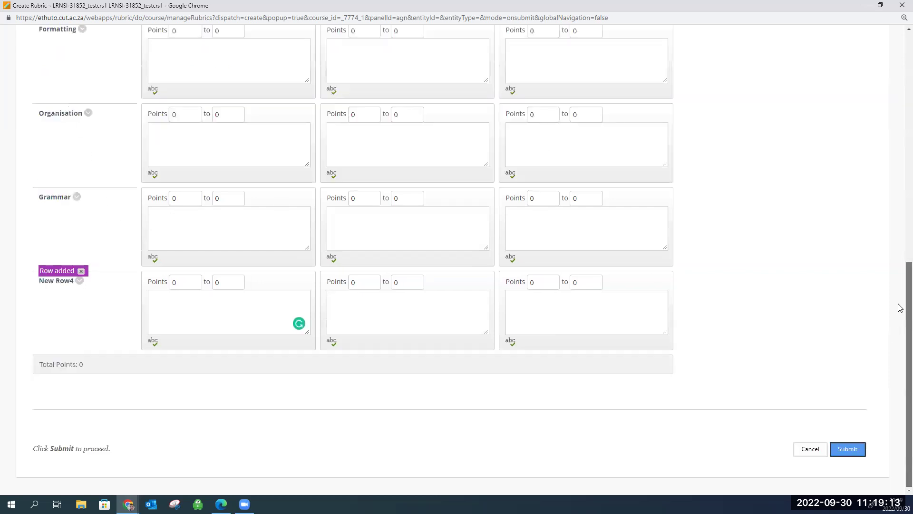
scroll(899, 257, "up", 5)
left_click(53, 193)
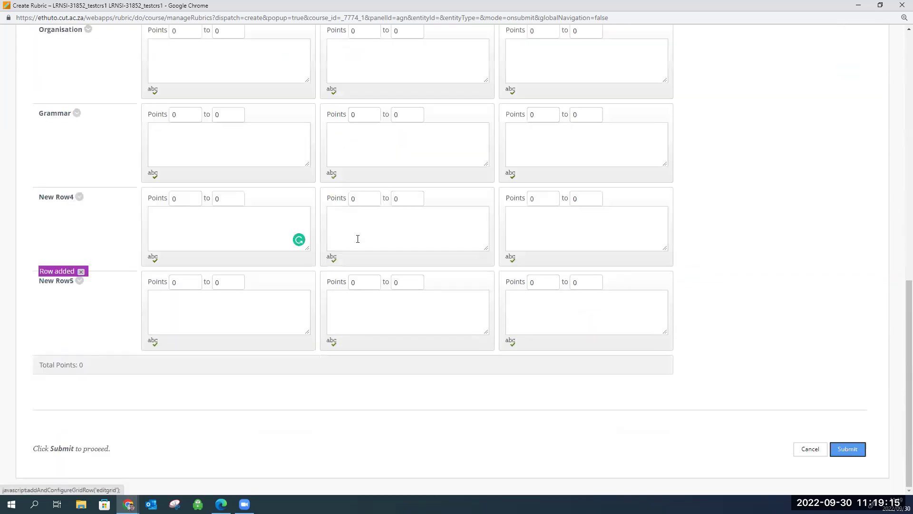
- Rename the Formatting criterion to "Ingredients list"
scroll(269, 270, "up", 5)
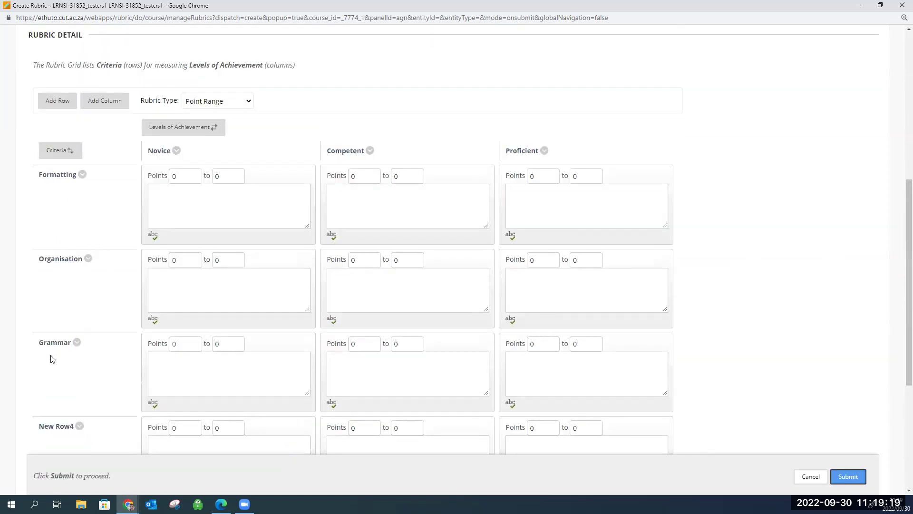
left_click(81, 175)
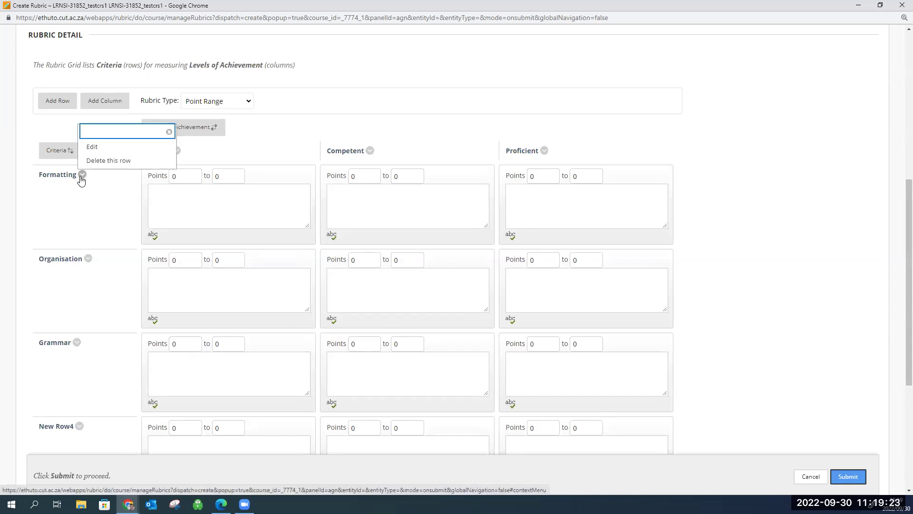
left_click(92, 147)
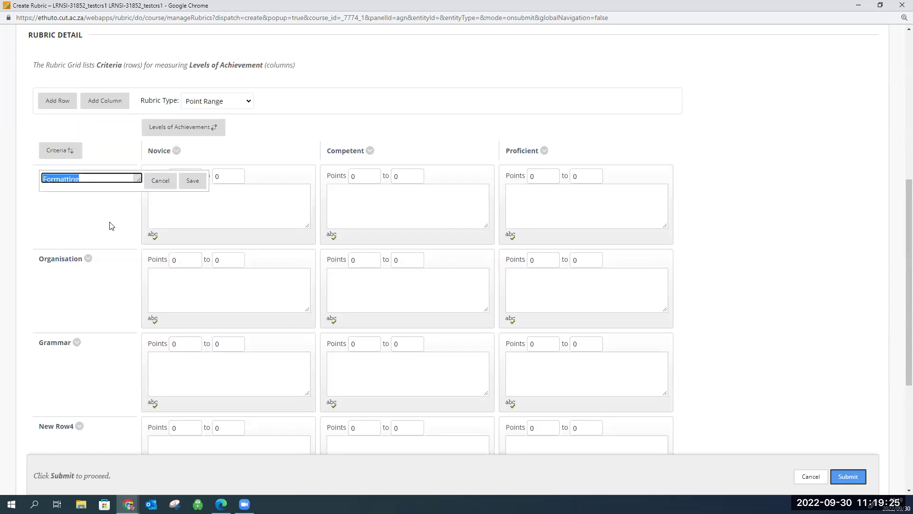
type("Orgn")
key("BackSpace")
key("BackSpace")
key("BackSpace")
type("Ingredients list")
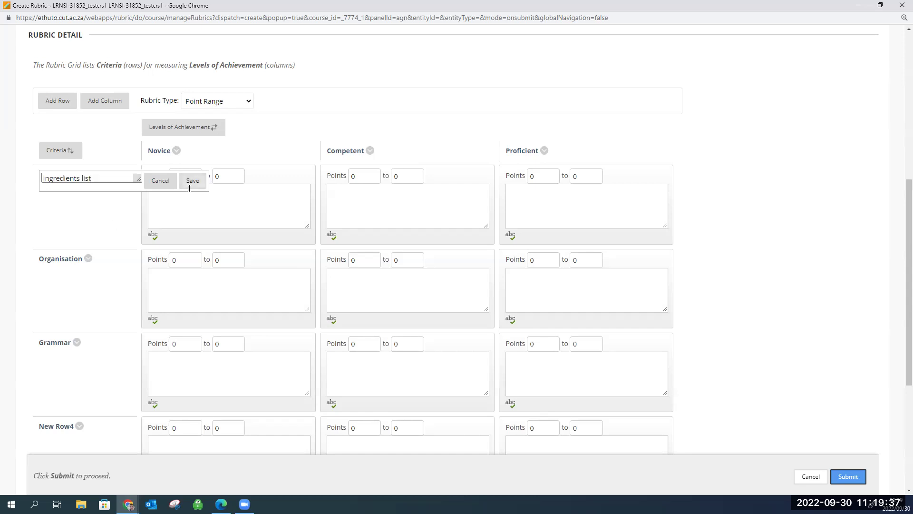
left_click(191, 181)
- Rename the Organisation criterion to "Steps" and the Grammar criterion to "Quality"
left_click(89, 259)
left_click(97, 227)
key("BackSpace")
type("Steps")
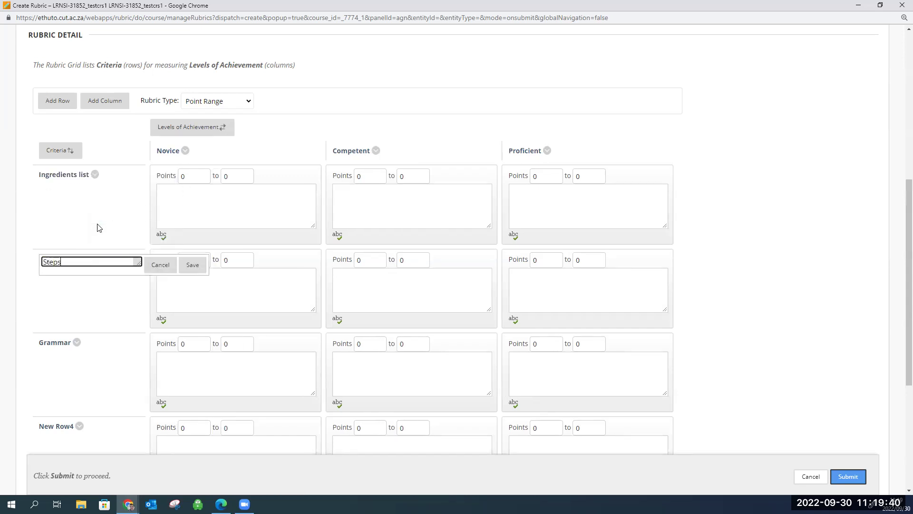
left_click(195, 266)
left_click(77, 343)
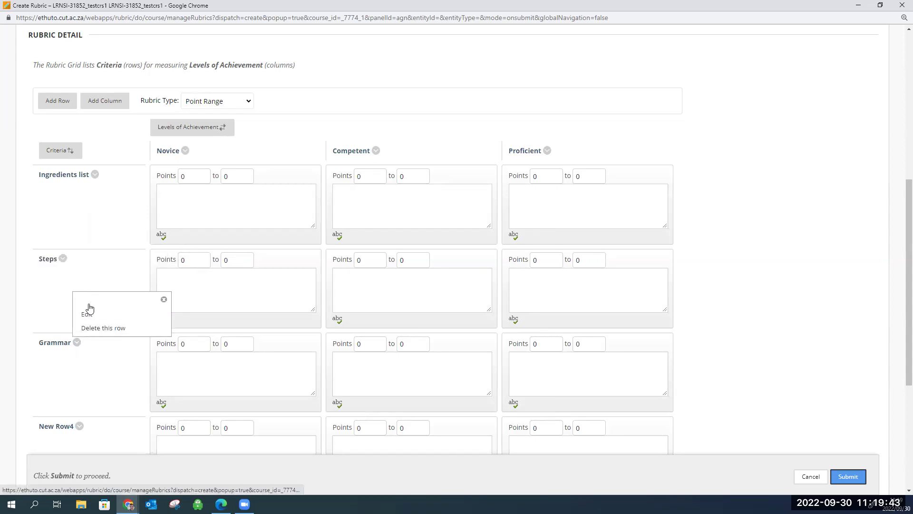
left_click(98, 301)
type("Quality")
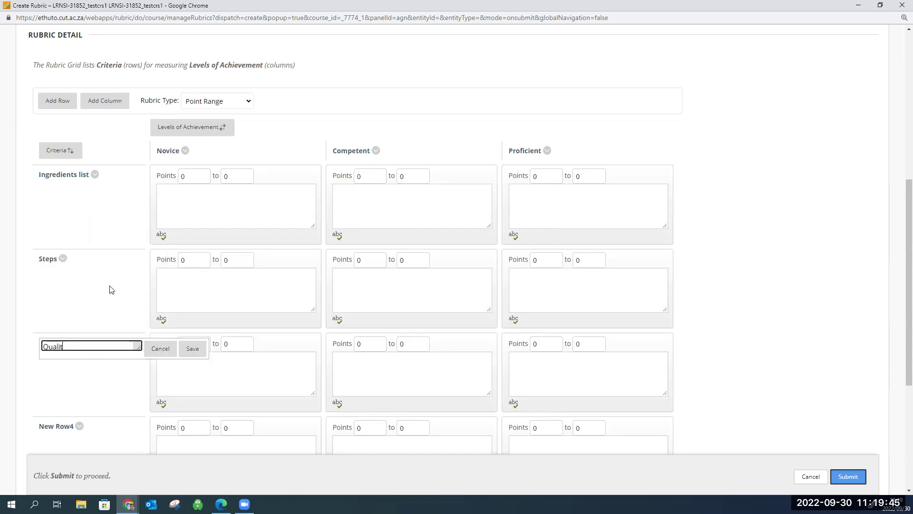
left_click(186, 347)
- Rename the two added criteria rows to "Product" and "Language", in that order
left_click_drag(908, 244, 909, 295)
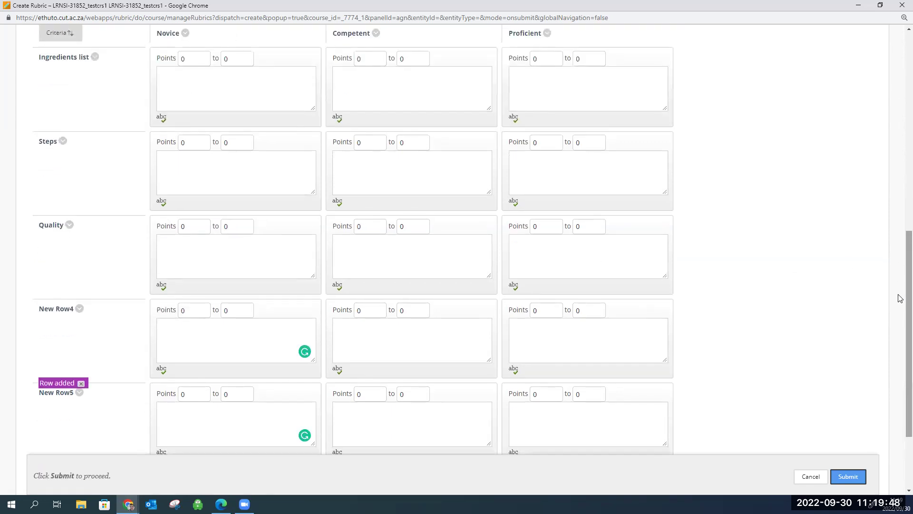
left_click(79, 308)
left_click(92, 282)
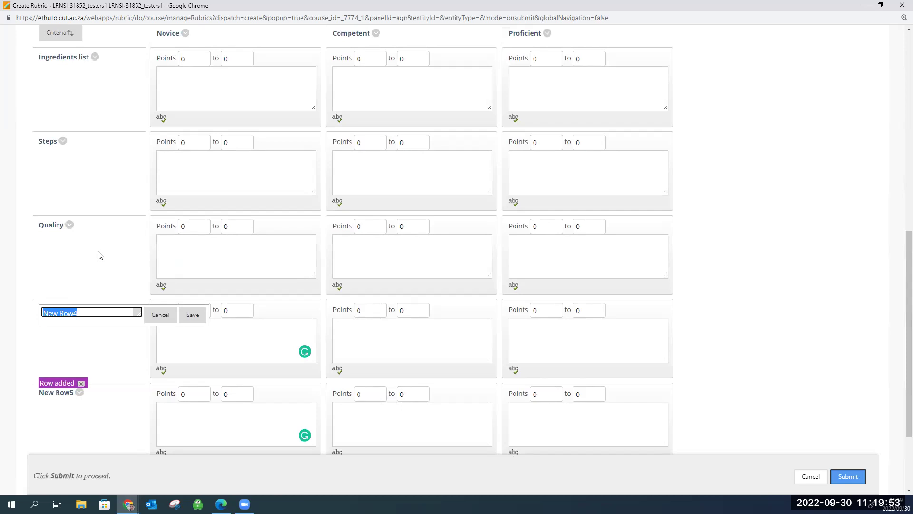
type("Product")
left_click(193, 317)
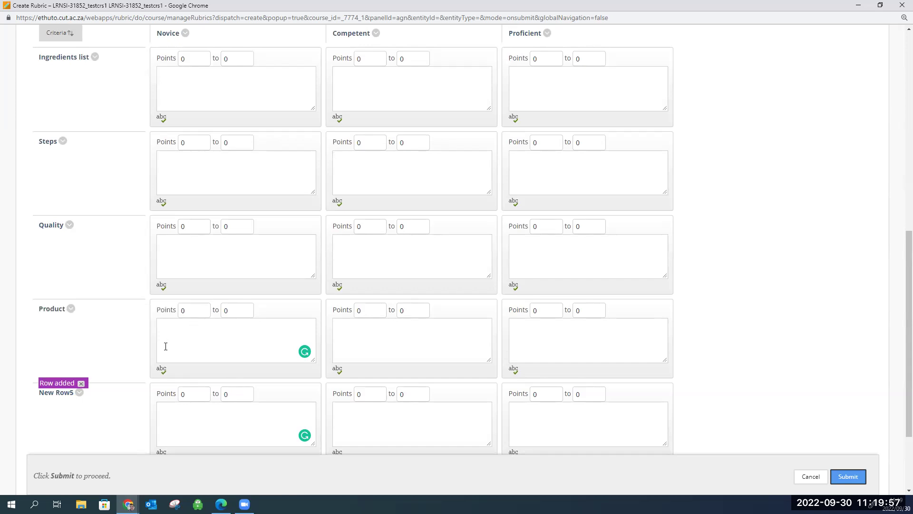
left_click(79, 392)
left_click(89, 364)
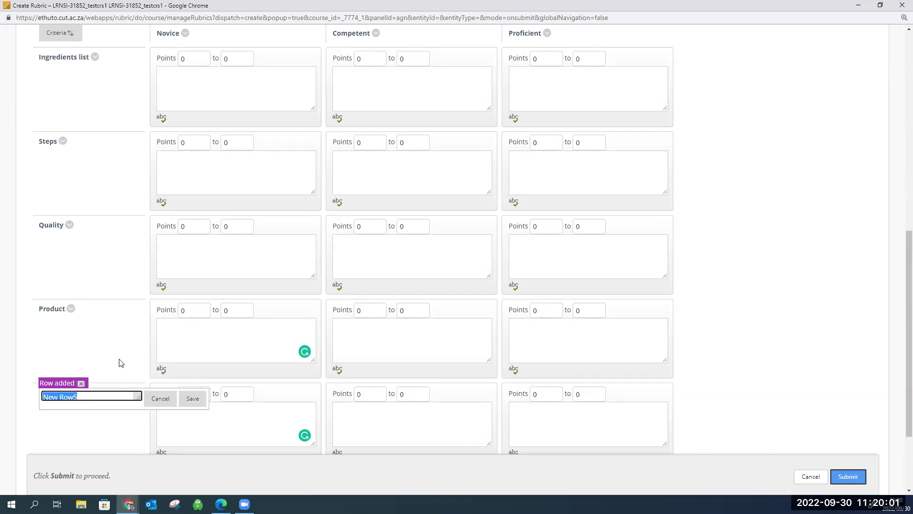
type("Language")
left_click(193, 399)
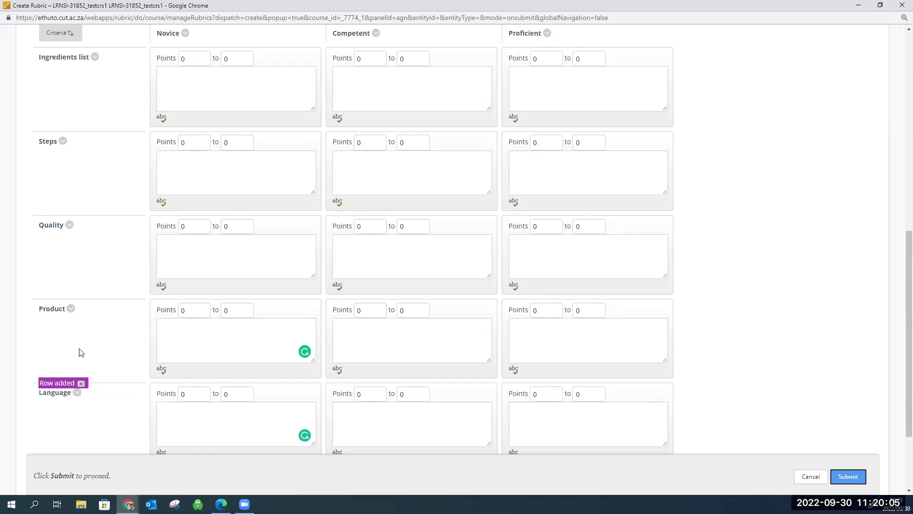
- Rename the Novice level of achievement to "Fail"
scroll(78, 383, "down", 3)
left_click_drag(910, 361, 900, 245)
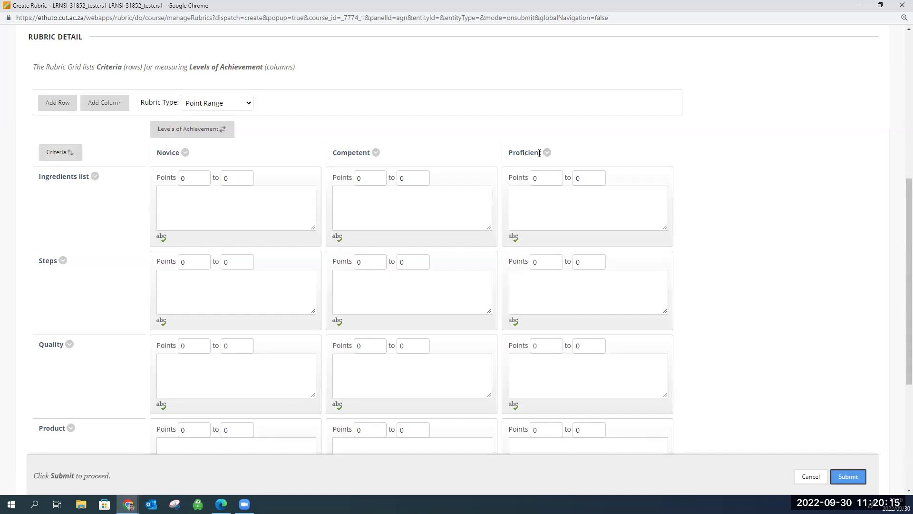
left_click(185, 152)
left_click(201, 127)
type("Fail")
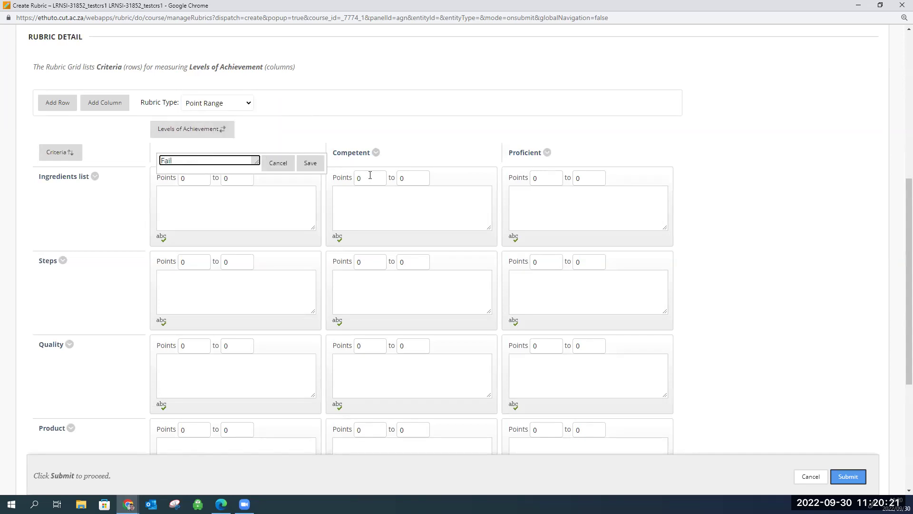
left_click(309, 164)
- Rename the Competent level of achievement to "Pass" and the Proficient level to "Excel"
left_click(375, 152)
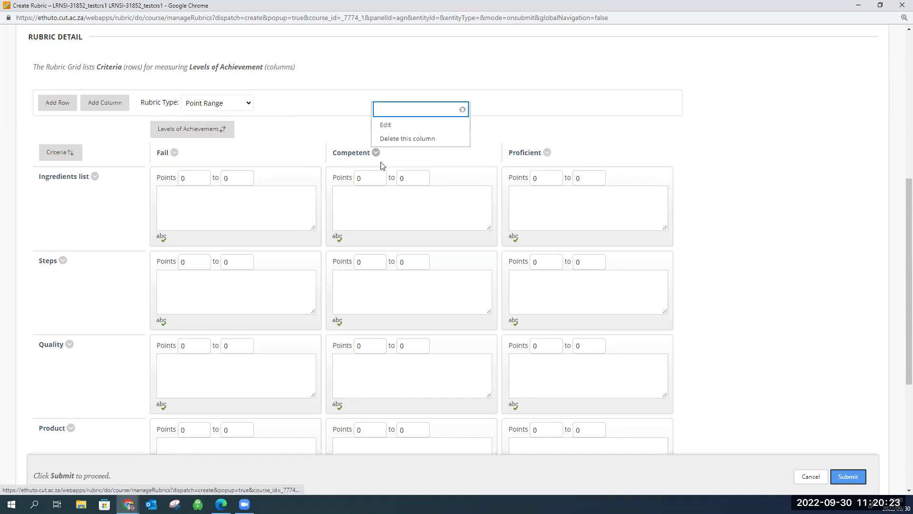
left_click(384, 125)
type("Pass")
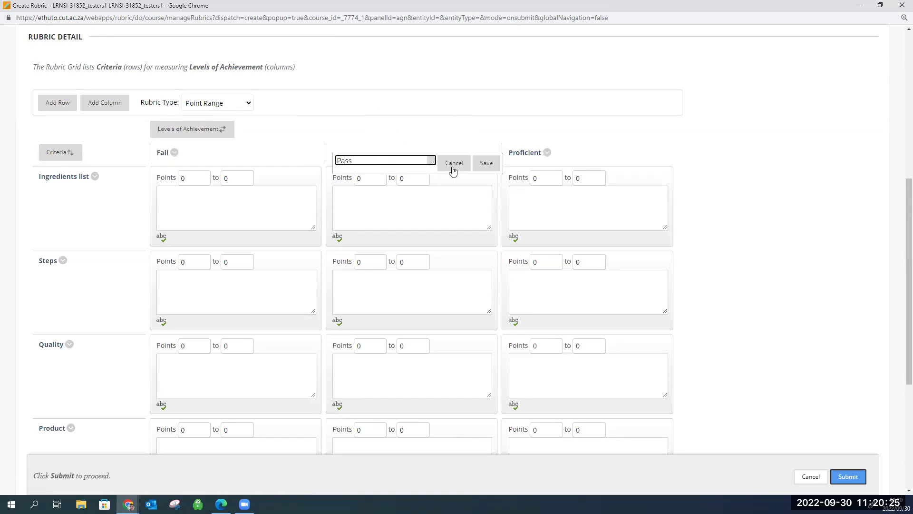
left_click(489, 165)
left_click(548, 153)
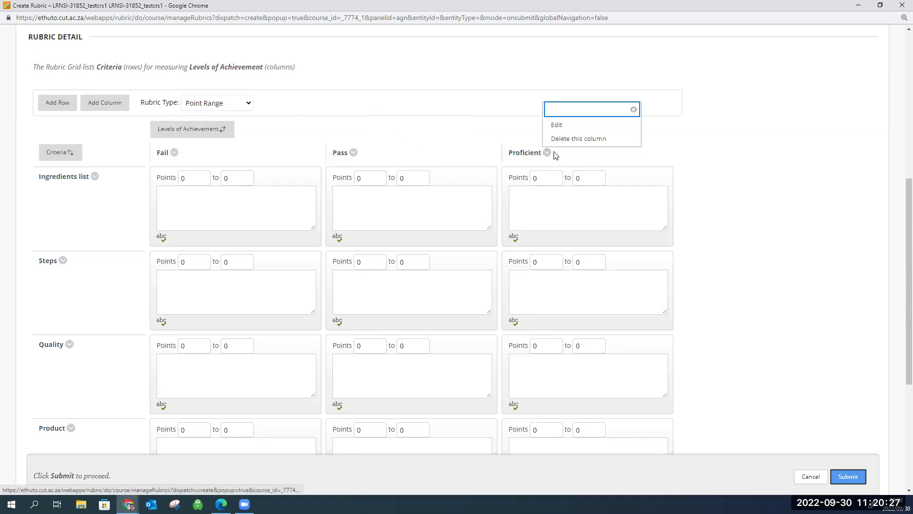
left_click(557, 124)
type("Excel")
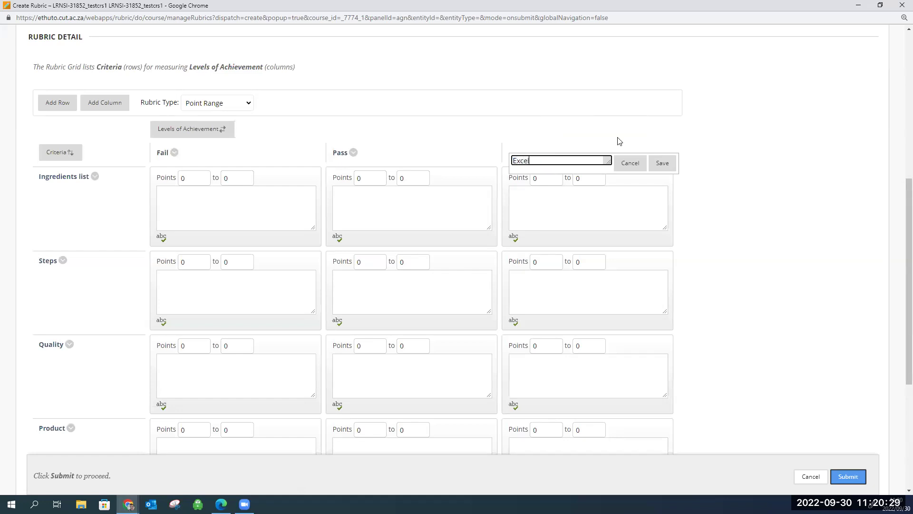
left_click(659, 163)
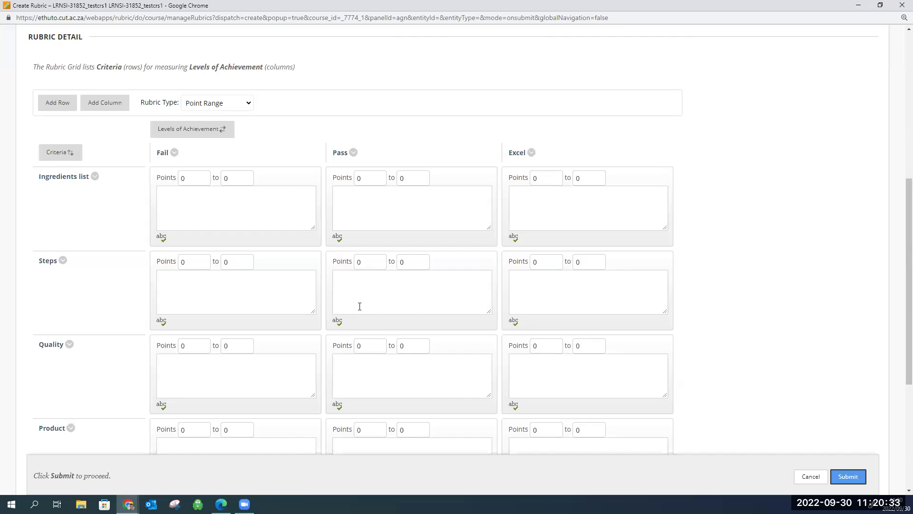
- Set the Ingredients list point ranges to 1 to 3 for Fail, 4 to 7 for Pass and 8 to 10 for Excel
double_click(199, 177)
type("1")
key("Tab")
type("3")
left_click(360, 179)
type("4")
key("Tab")
type("7")
left_click(537, 179)
left_click(587, 181)
type("10")
left_click(699, 177)
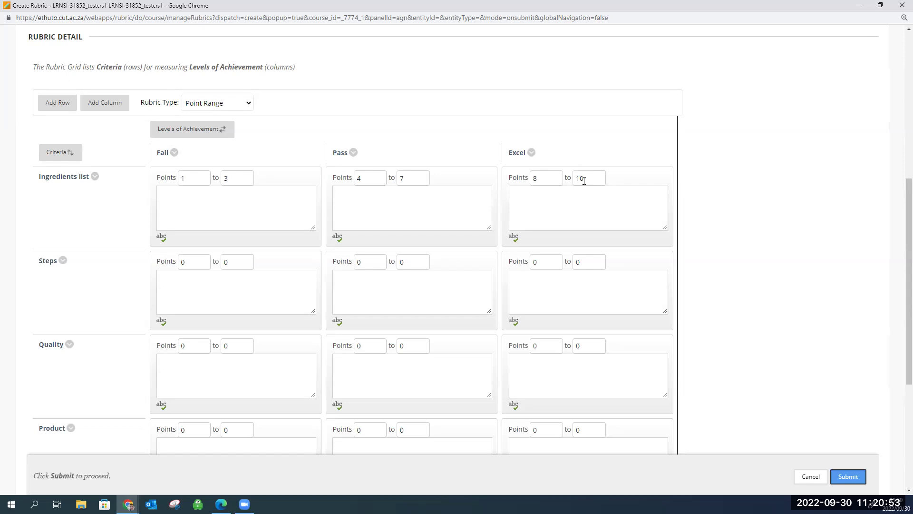
- Set the Steps point ranges to 1 to 3 for Fail, 4 to 7 for Pass and 8 to 10 for Excel
scroll(900, 280, "down", 4)
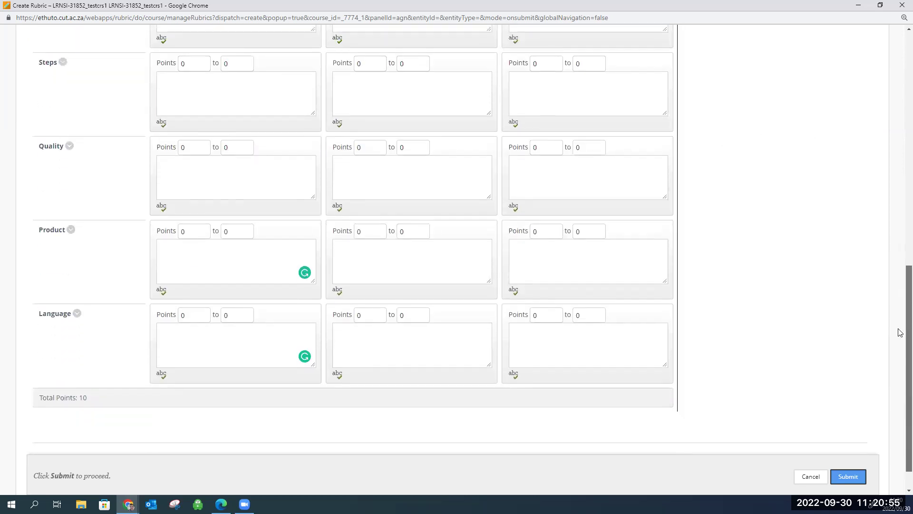
scroll(900, 332, "down", 1)
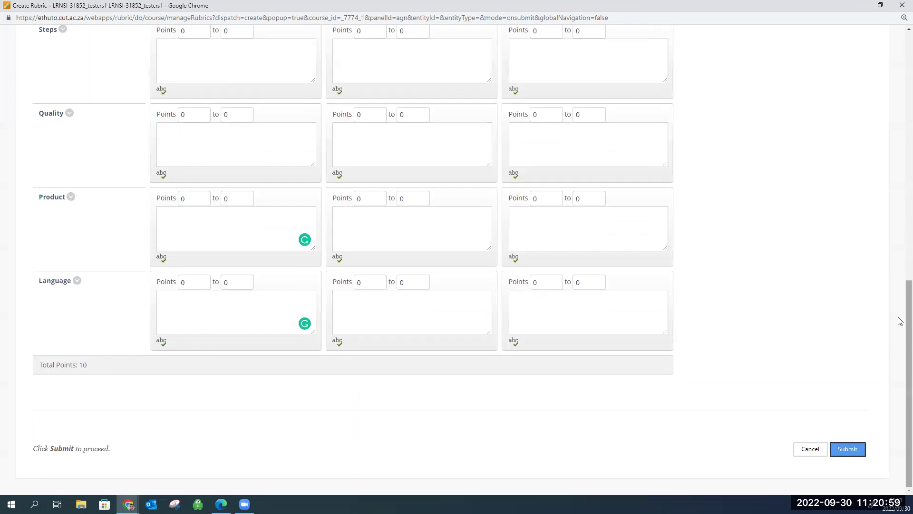
scroll(901, 267, "up", 4)
left_click(196, 239)
type("1")
key("Tab")
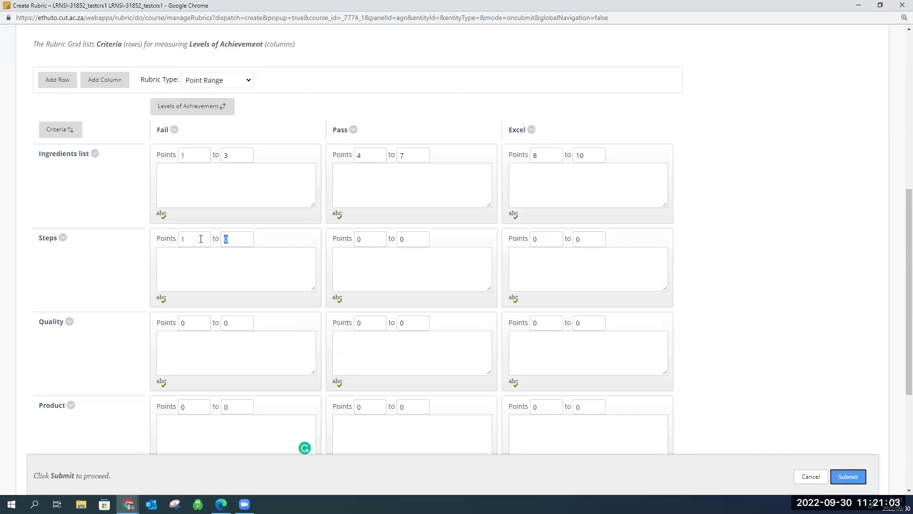
type("3")
left_click(374, 239)
type("4")
key("Tab")
left_click(544, 240)
type("8")
key("Tab")
type("1")
- Set the Quality point ranges to 1 to 6 for Fail, 7 to 14 for Pass and 15 to 20 for Excel
left_click(191, 343)
left_click(191, 323)
key("Tab")
left_click(382, 328)
type("7")
key("Tab")
type("14")
left_click(551, 325)
type("15")
key("Tab")
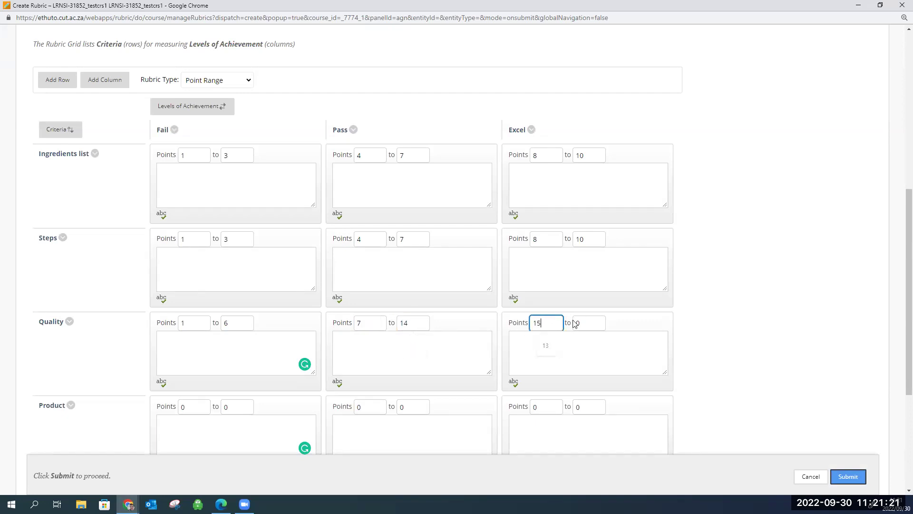
type("20")
left_click(784, 309)
- Set the Product point ranges to 1 to 6 for Fail, 7 to 14 for Pass and 15 to 20 for Excel
left_click_drag(908, 276, 907, 350)
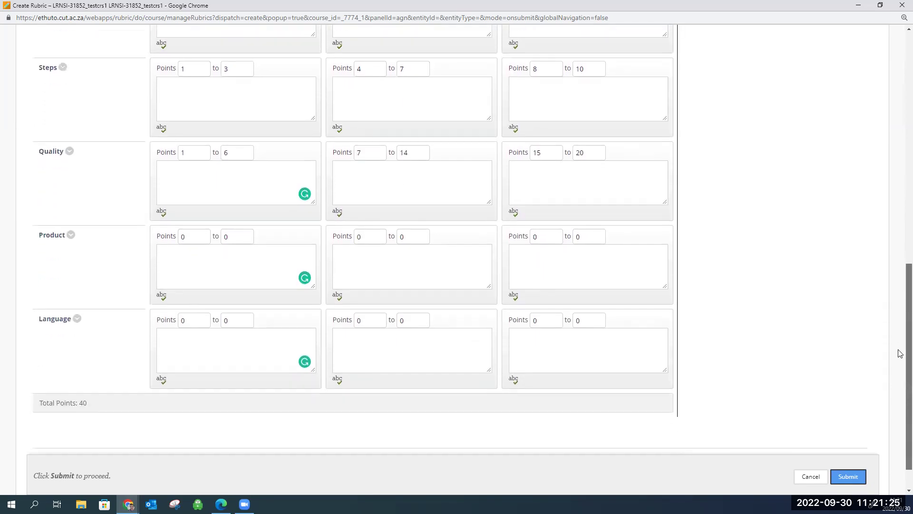
double_click(184, 236)
type("1")
double_click(234, 236)
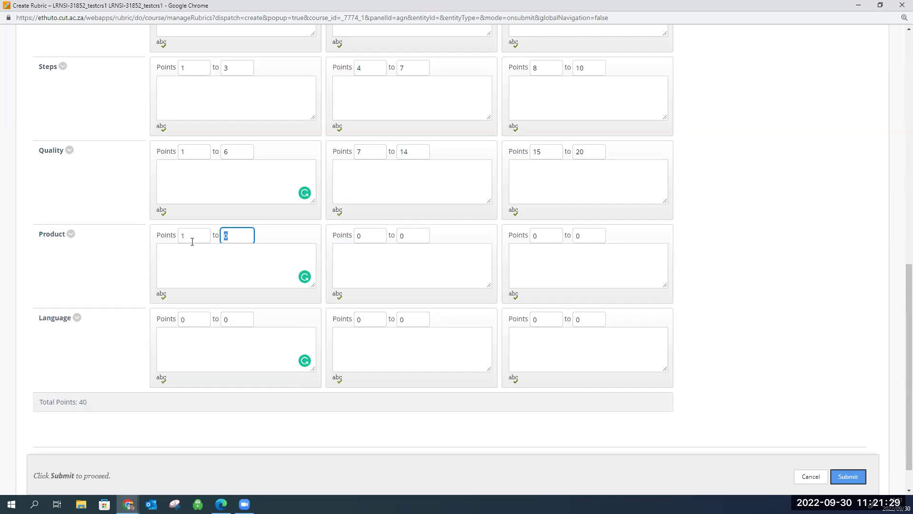
double_click(358, 236)
double_click(425, 234)
type("14")
double_click(535, 234)
double_click(536, 235)
type("15")
key("Tab")
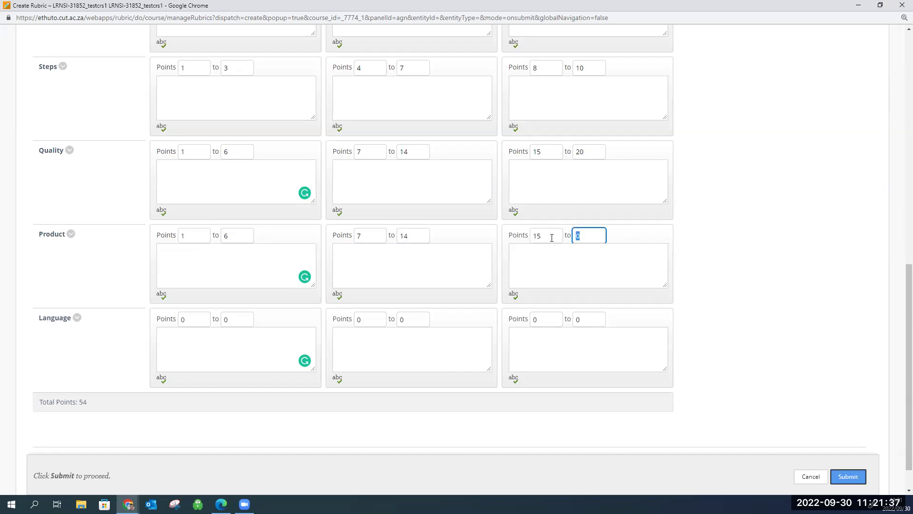
left_click(723, 240)
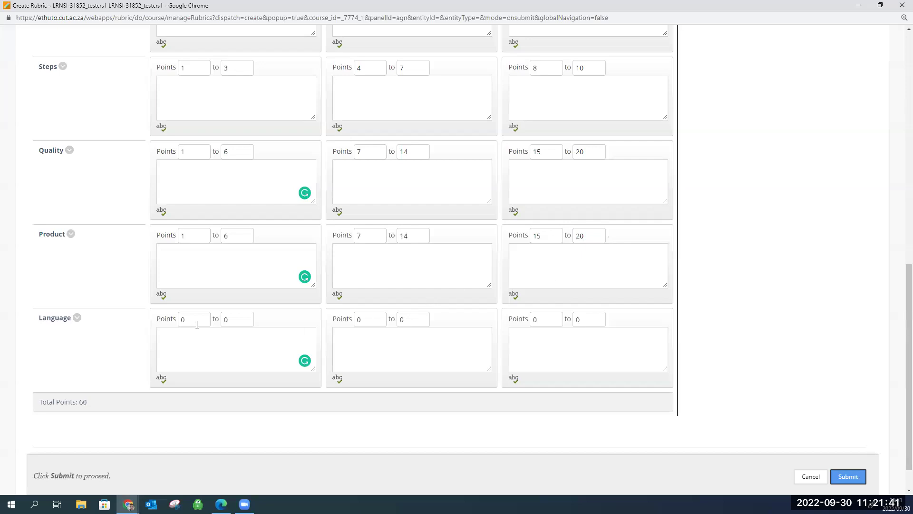
- Set the Language point ranges to 1 to 1 for Fail, 2 to 2 for Pass and 3 to 3 for Excel
double_click(181, 319)
type("1")
key("Tab")
type("1")
double_click(358, 319)
type("2")
key("Tab")
type("2")
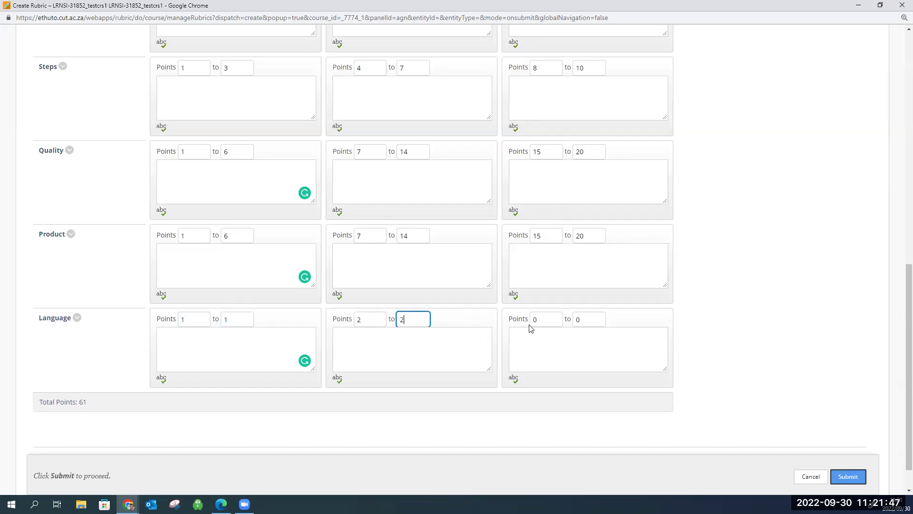
key("Tab")
type("3")
key("Tab")
type("3")
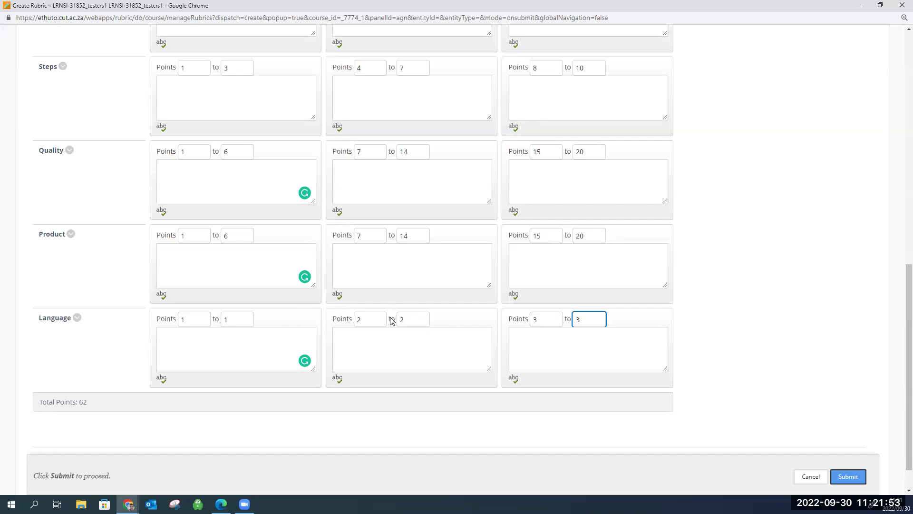
- Change the Language point ranges to 2 to 3 for Pass and 4 to 5 for Excel
left_click(818, 314)
left_click(410, 320)
type("3")
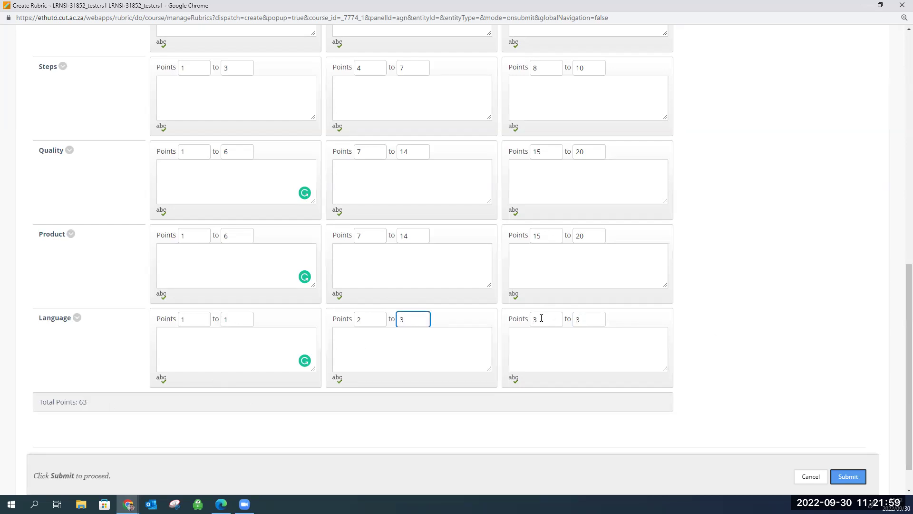
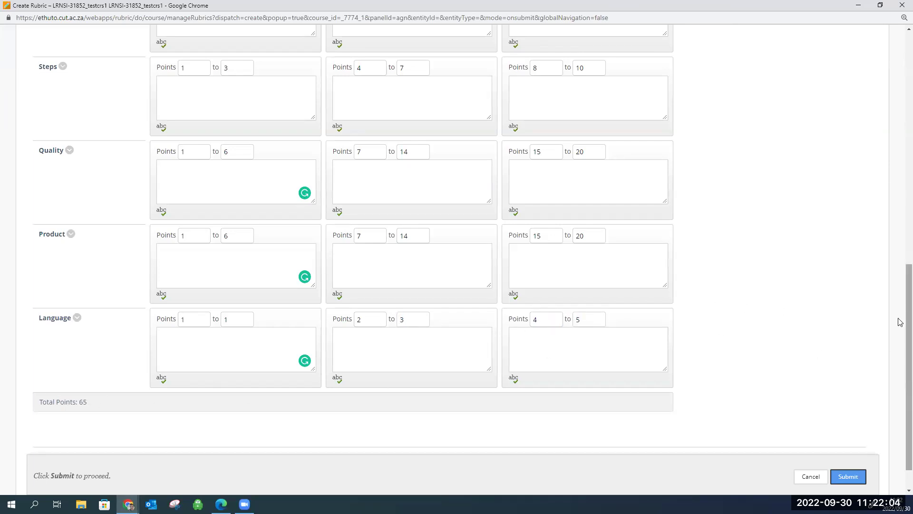
scroll(899, 319, "up", 5)
scroll(901, 248, "down", 3)
scroll(900, 231, "up", 2)
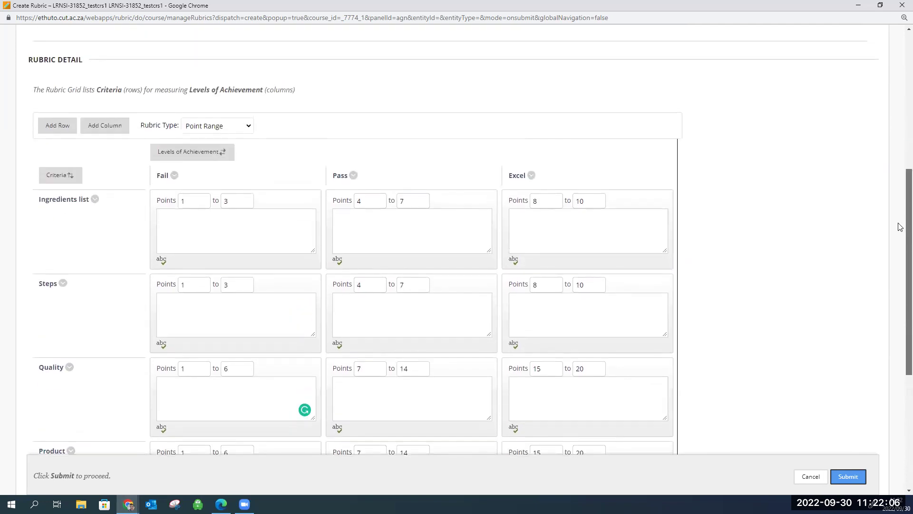
- Describe the Ingredients list levels as "No ingredients list" for Fail, "Adequate ingredients list" for Pass and "Excellent ingredients list" for Excel
scroll(900, 224, "down", 1)
left_click(217, 204)
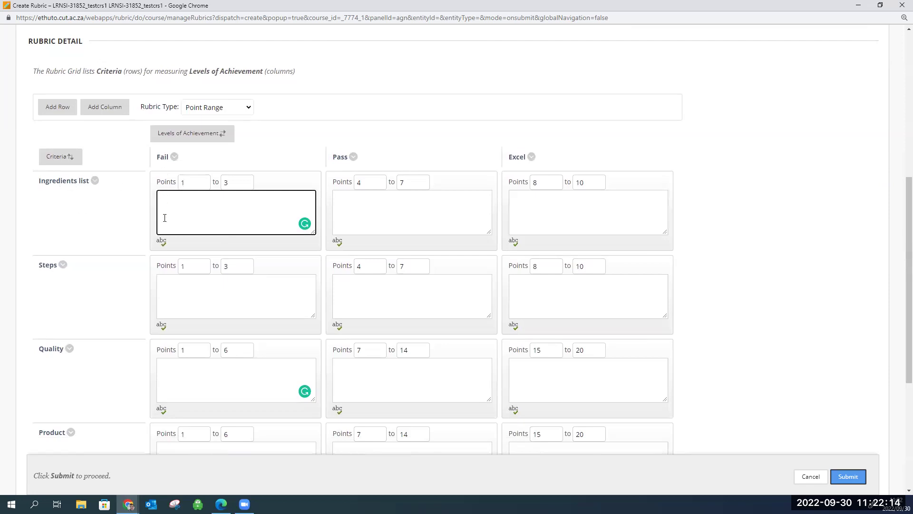
type("No ingredients list")
left_click(425, 205)
type("Ade")
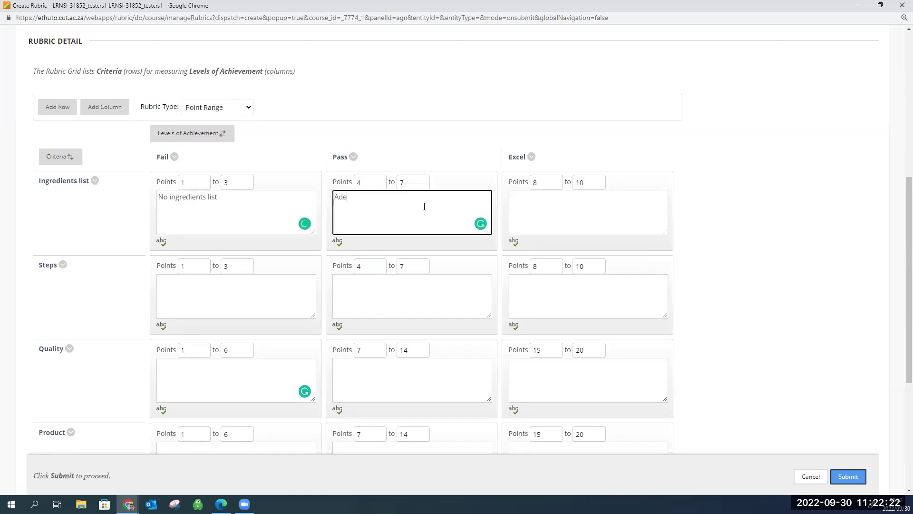
type("quate ingredients list")
left_click(539, 201)
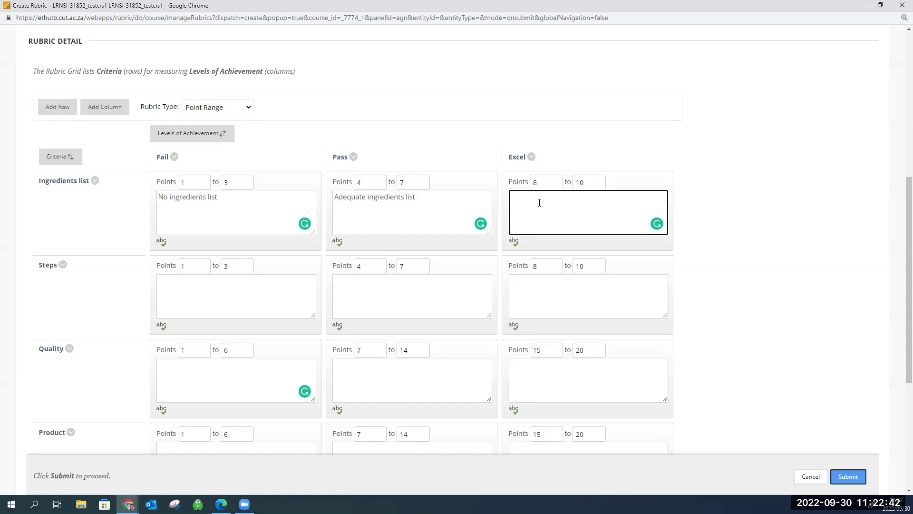
type("Excellent ingredients list")
left_click(240, 329)
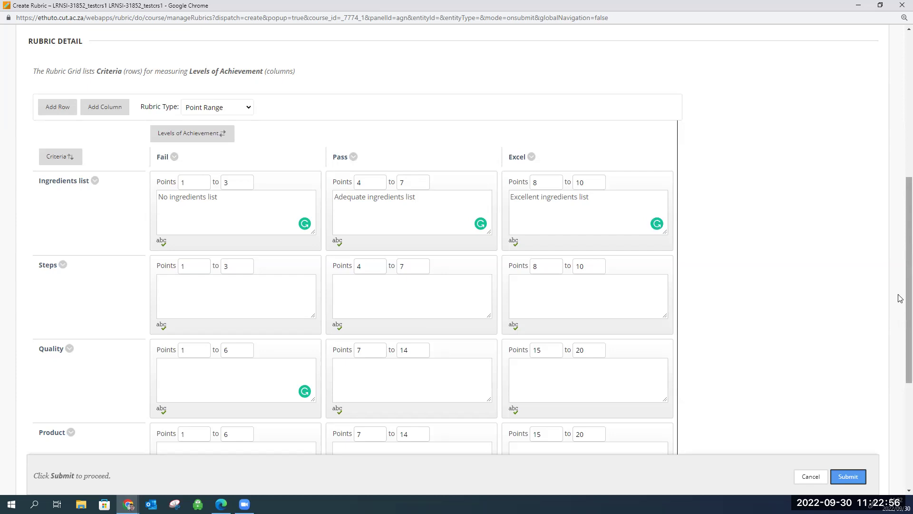
- Submit the rubric and assign its maximum points as the assignment's points possible
scroll(900, 305, "down", 5)
scroll(900, 342, "up", 9)
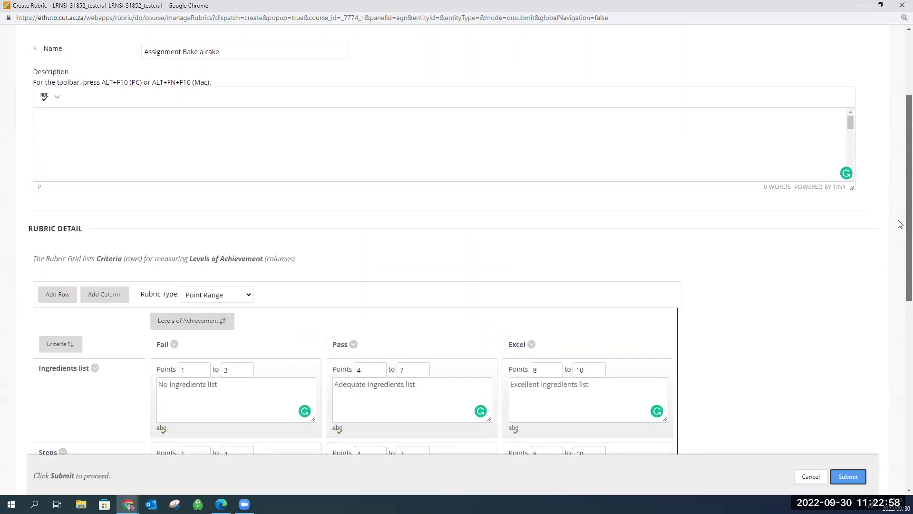
scroll(894, 381, "down", 7)
left_click(847, 479)
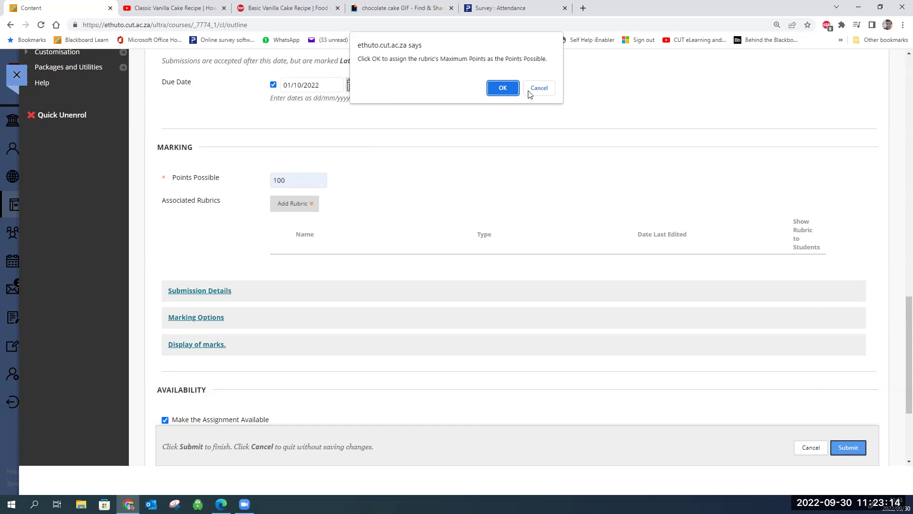
left_click(503, 88)
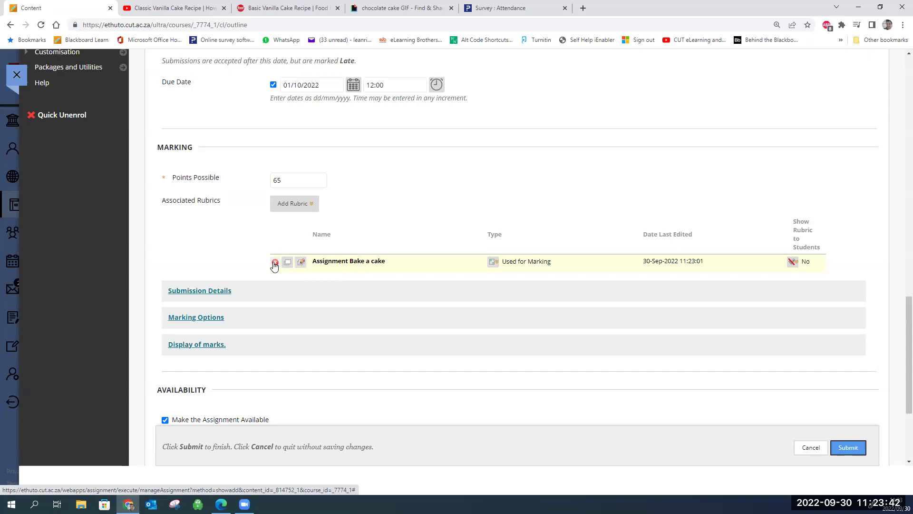
- Examine the usage type options available for the associated "Assignment Bake a cake" rubric
left_click(493, 262)
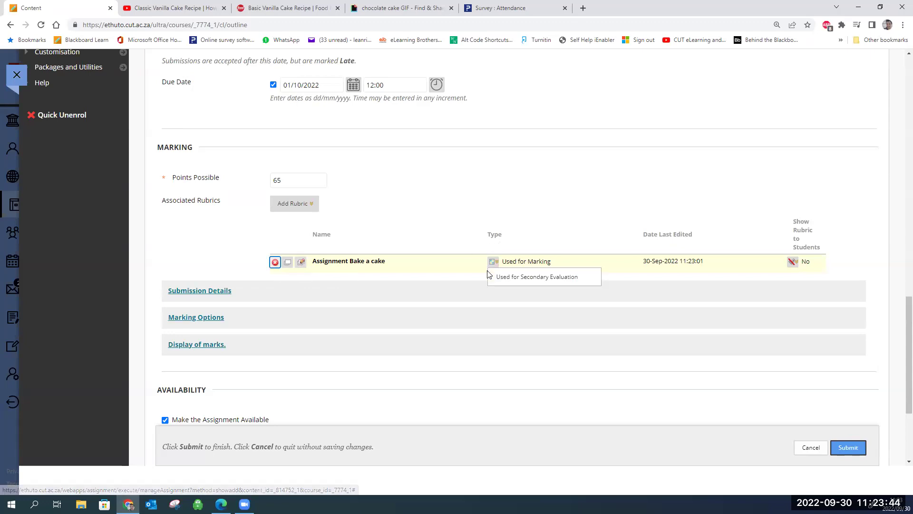
left_click(499, 266)
left_click(493, 261)
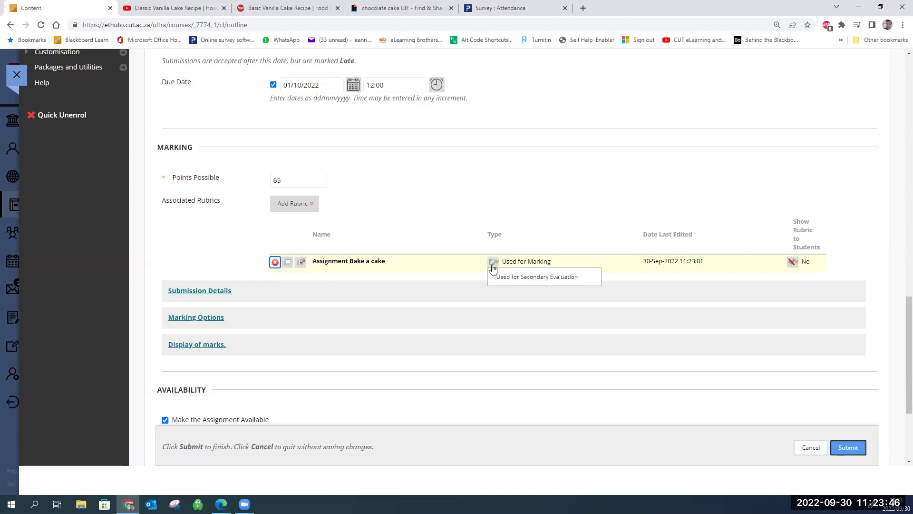
left_click(493, 262)
left_click(493, 261)
left_click(494, 281)
left_click(495, 262)
left_click(498, 277)
left_click(494, 264)
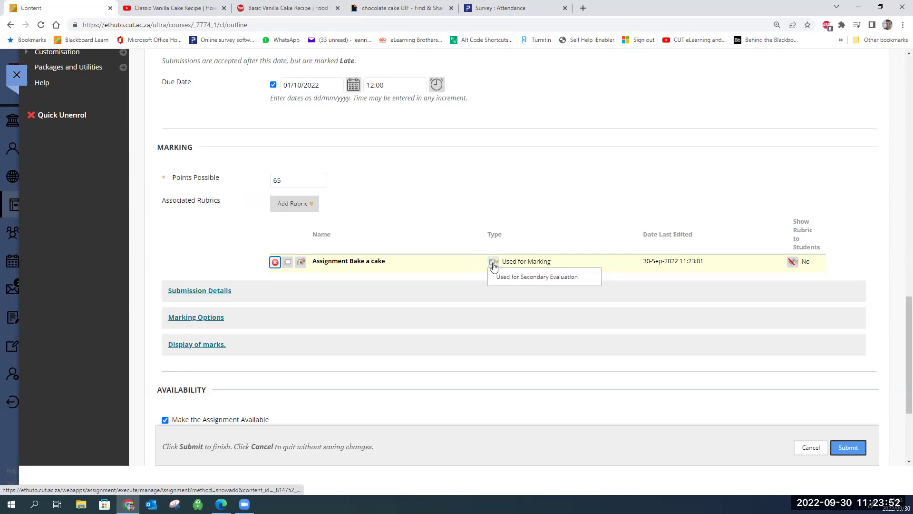
left_click(494, 262)
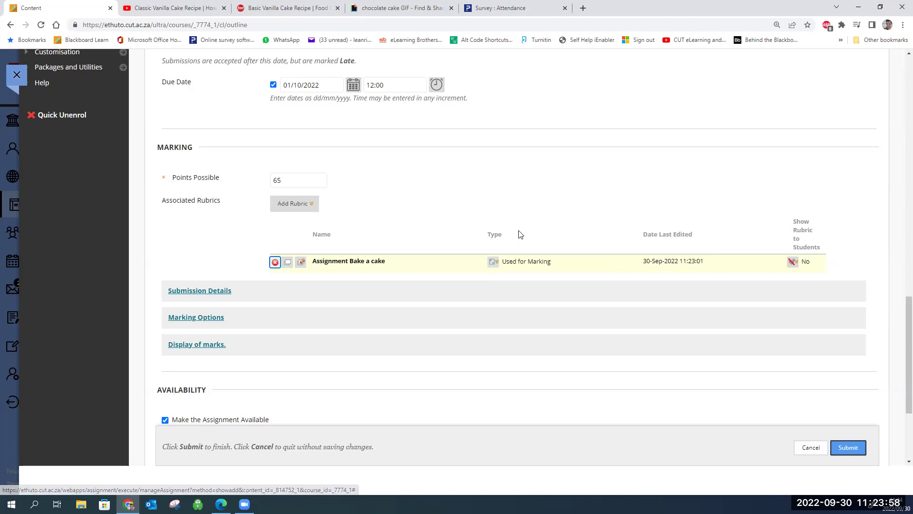
left_click(493, 261)
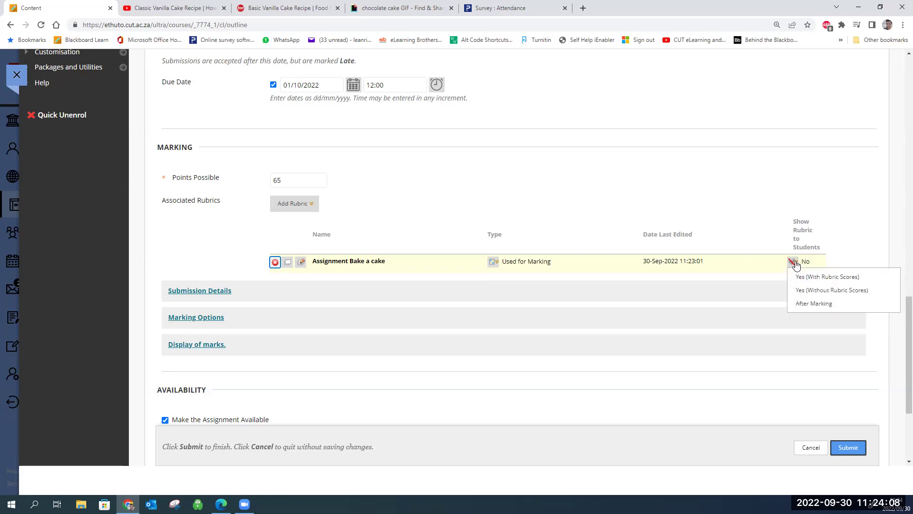
- Set the rubric's visibility to students to Yes (With Rubric Scores) and expand the assignment's Submission Details
mouse_move(796, 266)
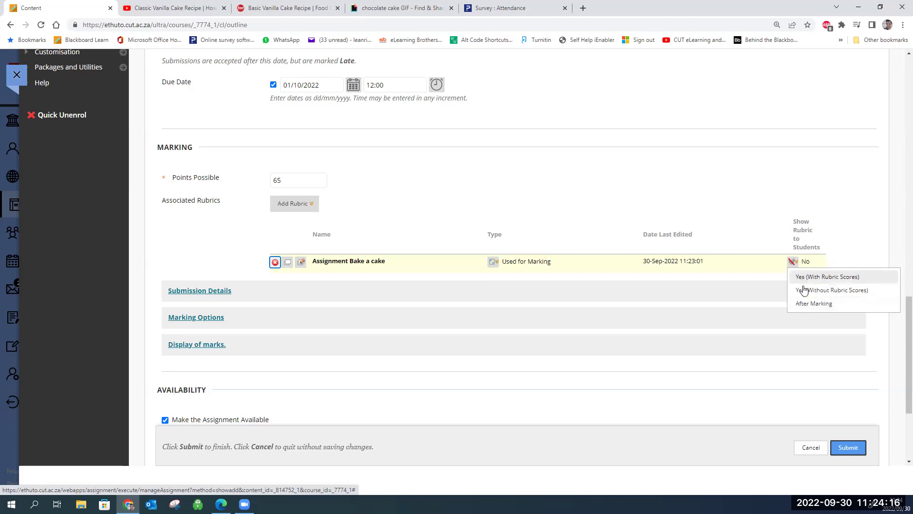
left_click(817, 278)
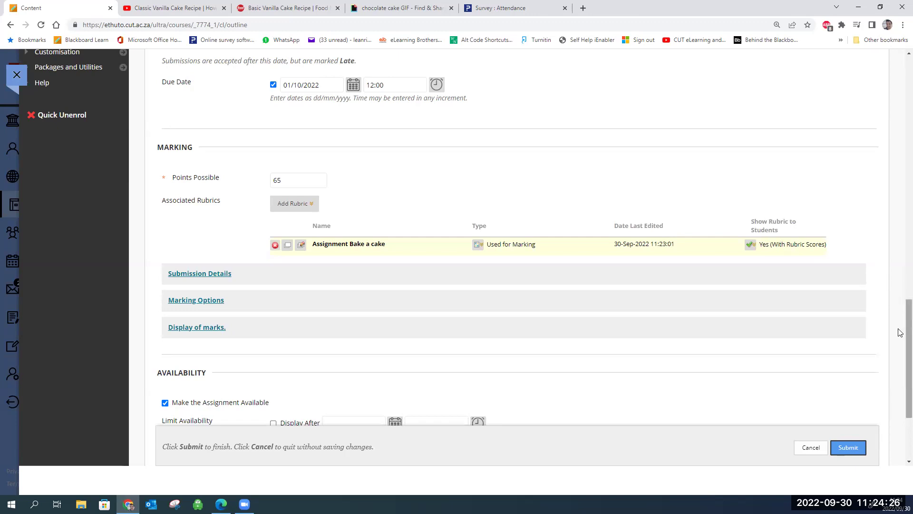
scroll(900, 330, "up", 5)
scroll(901, 335, "down", 7)
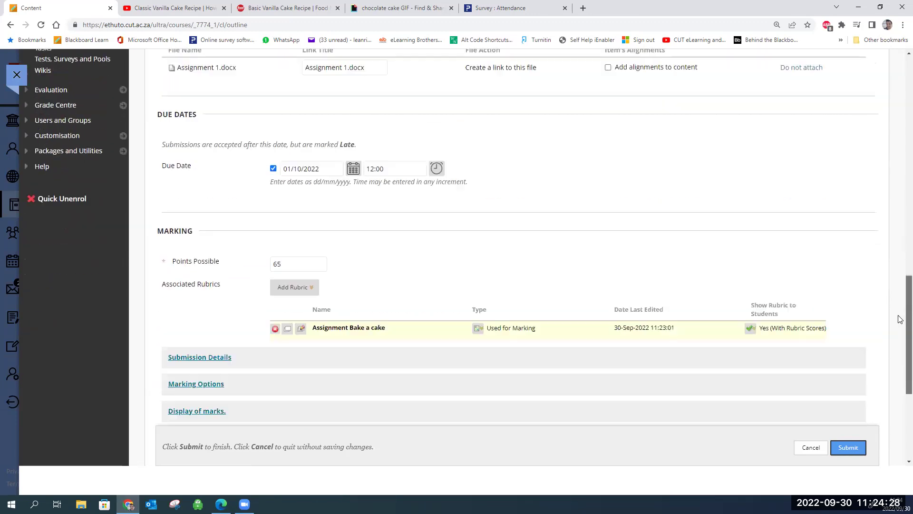
scroll(900, 364, "down", 1)
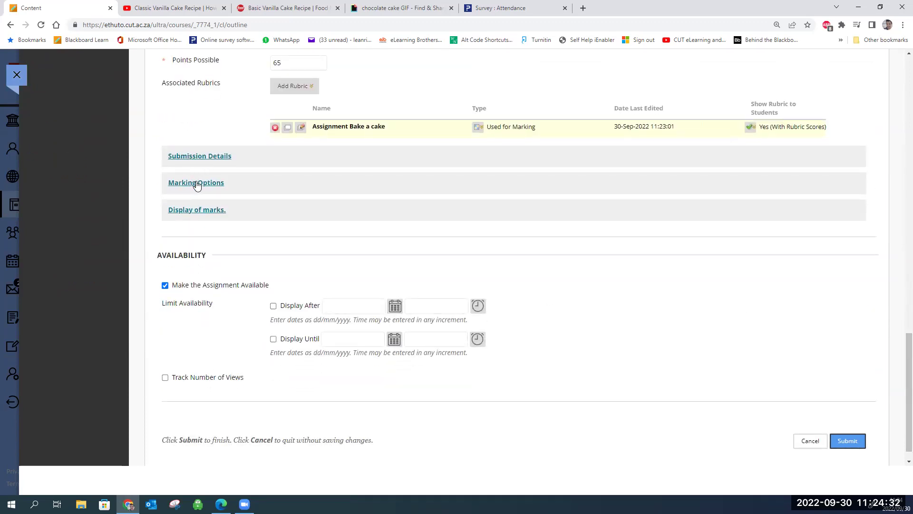
left_click(206, 158)
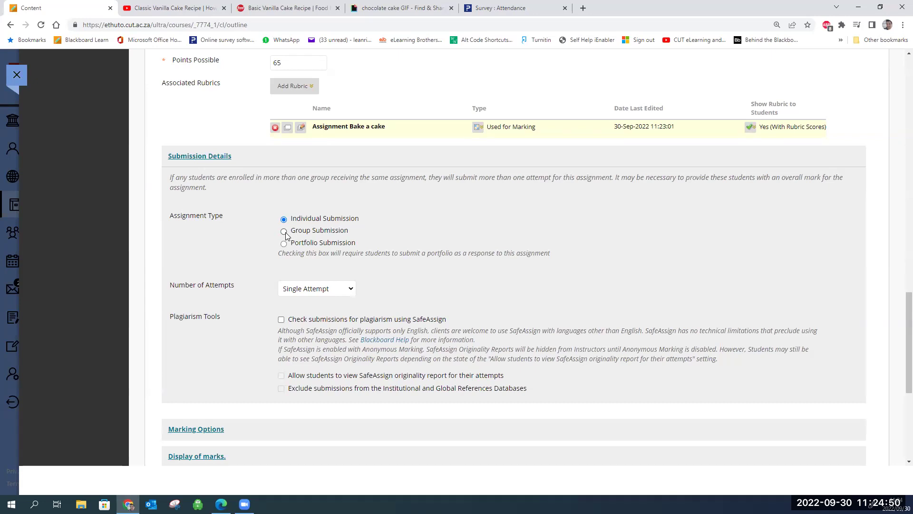
- Open the course's Groups page in a separate browser tab
scroll(901, 202, "up", 4)
scroll(901, 202, "up", 8)
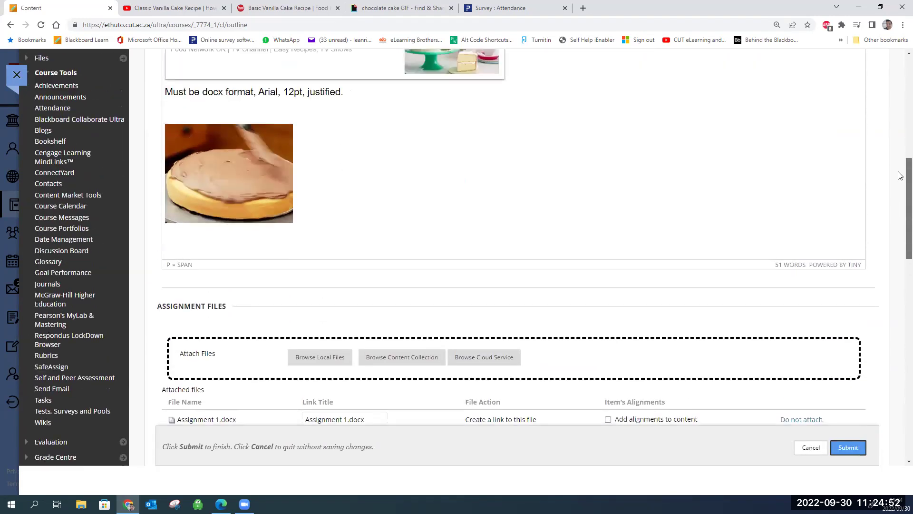
left_click(76, 115)
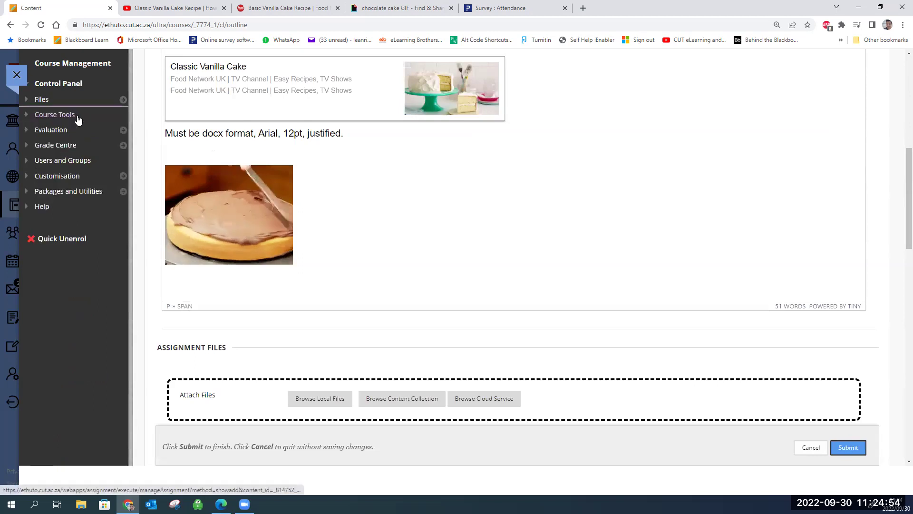
left_click(52, 160)
right_click(47, 177)
left_click(72, 183)
left_click(171, 6)
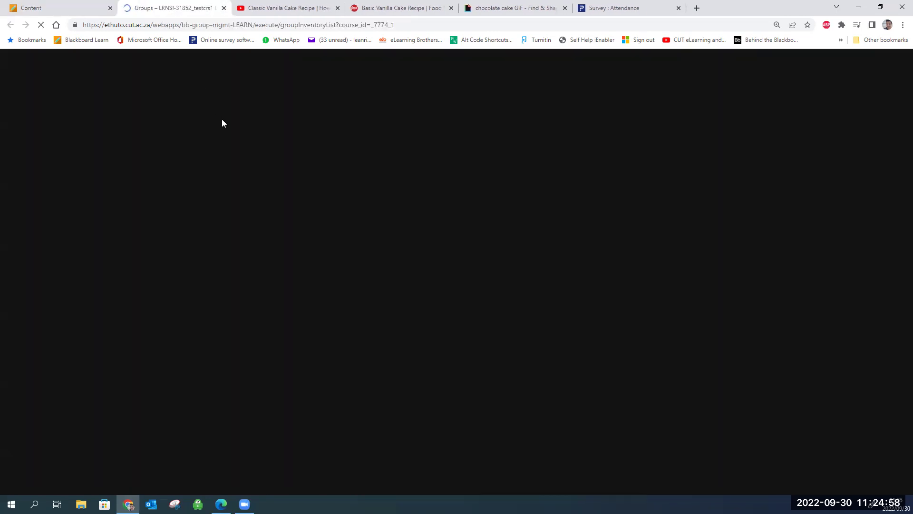
mouse_move(174, 143)
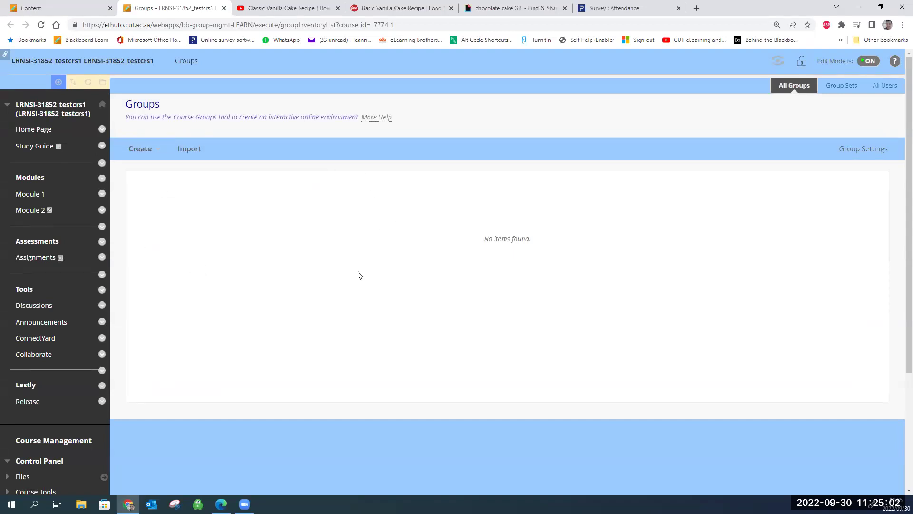
- Return to the assignment, try Group Submission as the assignment type and restore Individual Submission
left_click(61, 8)
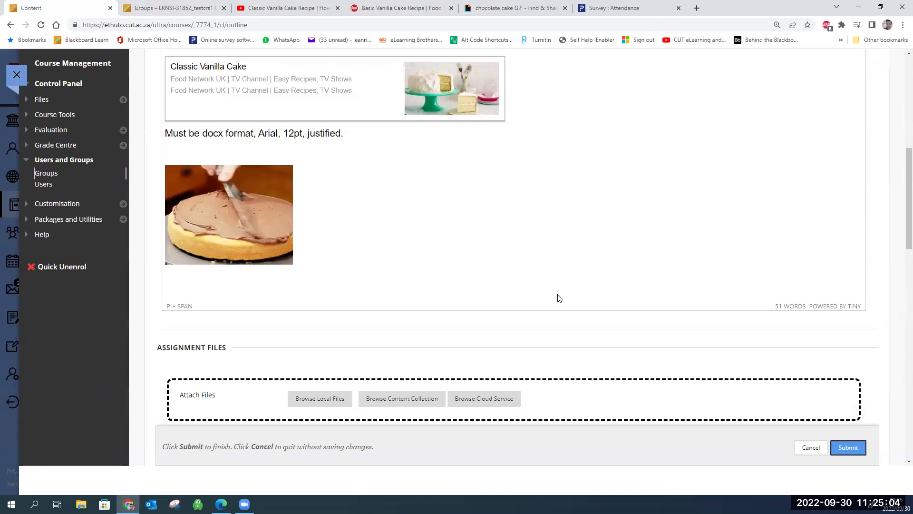
scroll(899, 250, "down", 7)
scroll(899, 269, "down", 5)
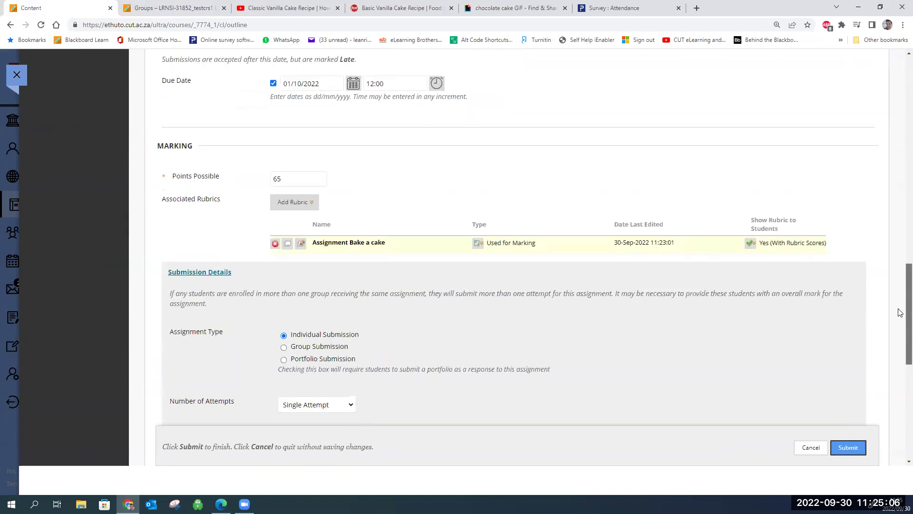
left_click(284, 247)
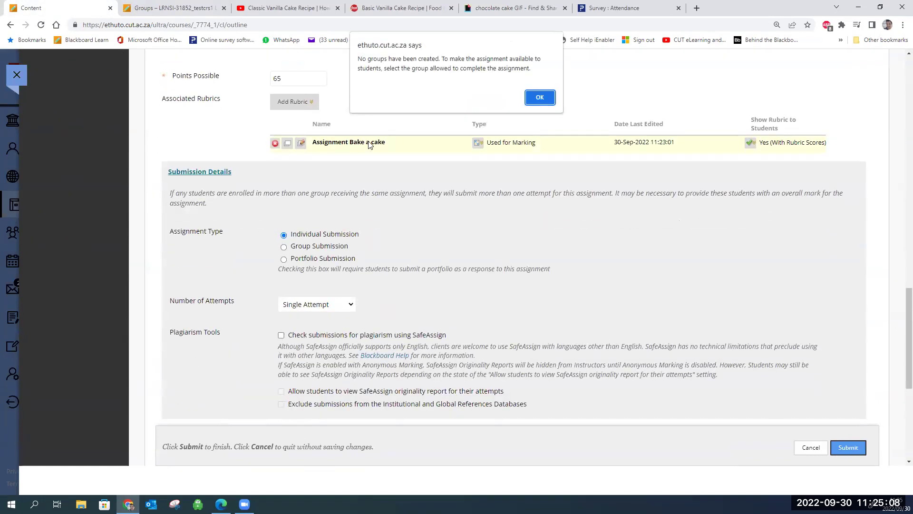
left_click(540, 97)
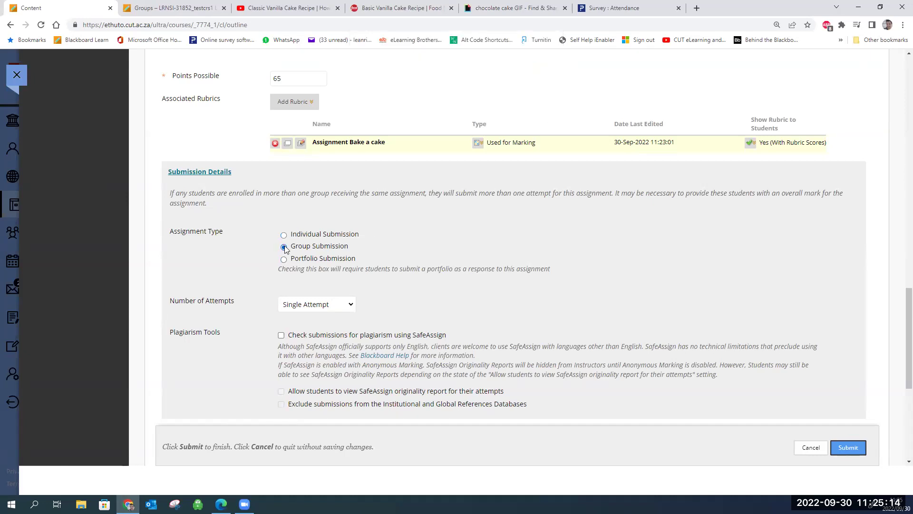
left_click(282, 251)
left_click(283, 235)
- On the course's Groups page, start a single self-enrol group and name it "Group 1"
left_click(191, 6)
left_click(141, 149)
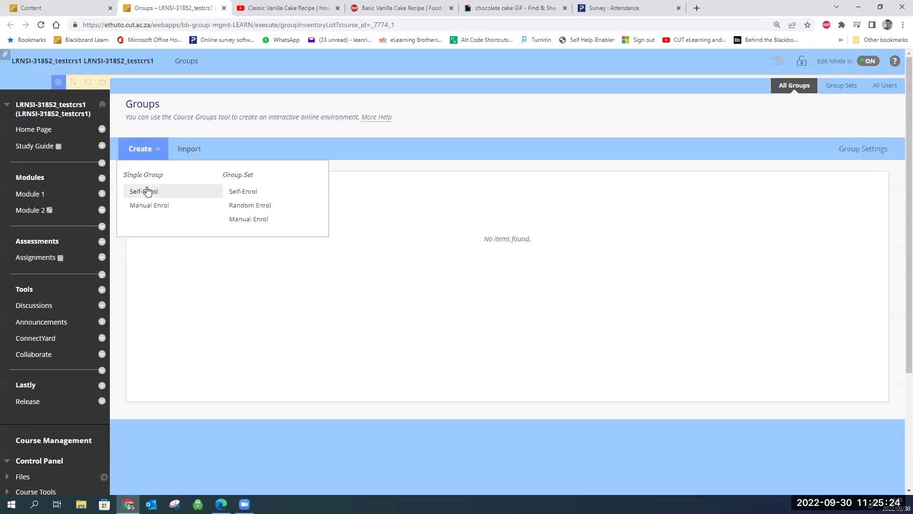
left_click(145, 191)
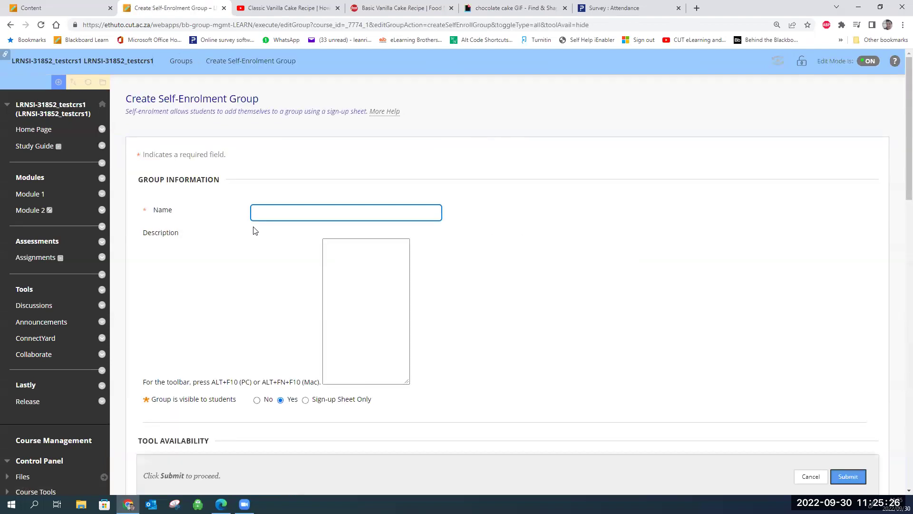
type("Group 1")
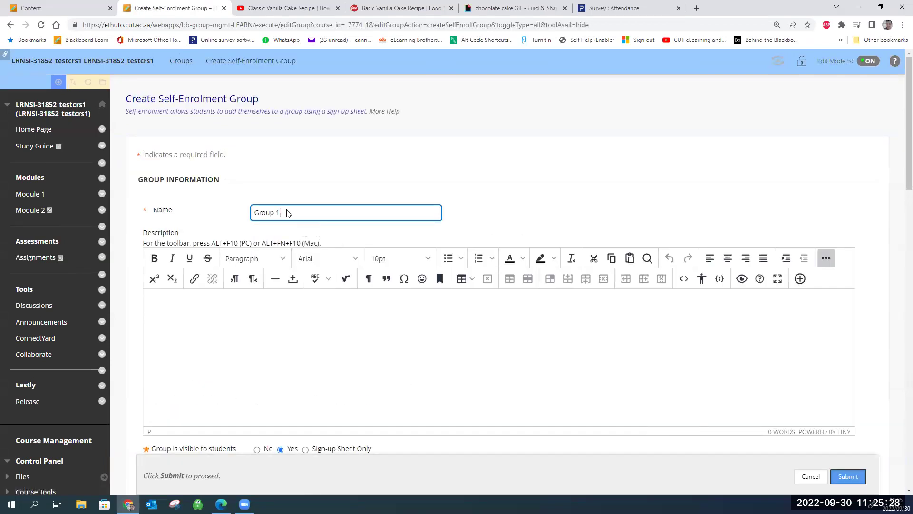
- Name the group's sign-up sheet "Group 1" and submit the new group
left_click_drag(901, 187, 901, 316)
scroll(901, 316, "down", 8)
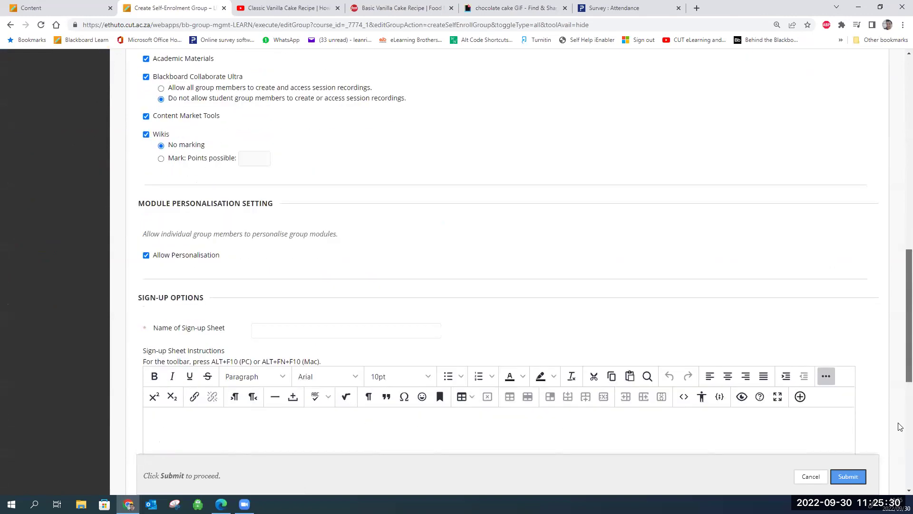
left_click(321, 206)
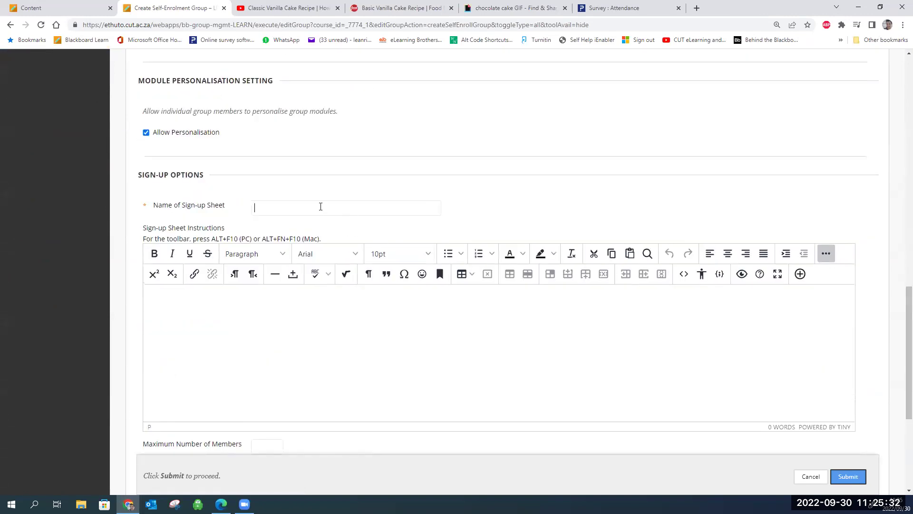
type("Group 1")
scroll(900, 266, "down", 5)
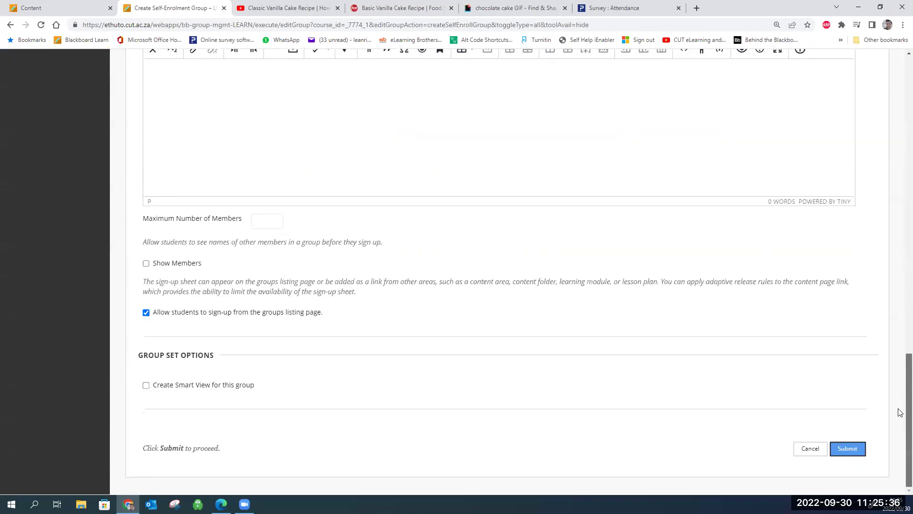
scroll(901, 319, "up", 10)
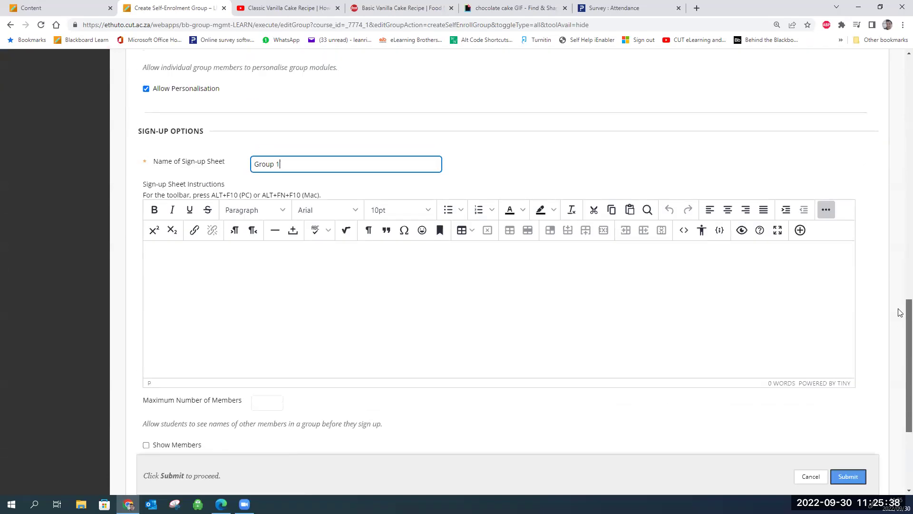
scroll(900, 217, "up", 10)
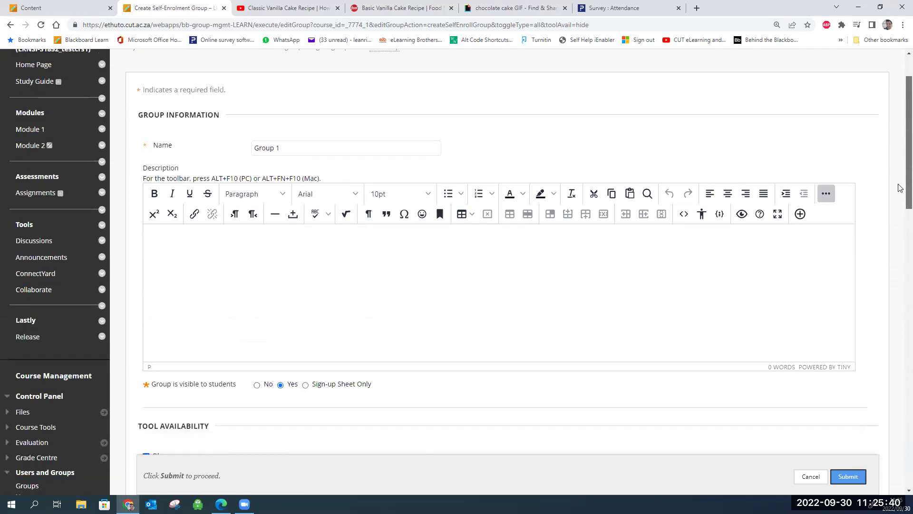
scroll(865, 409, "down", 13)
left_click(840, 478)
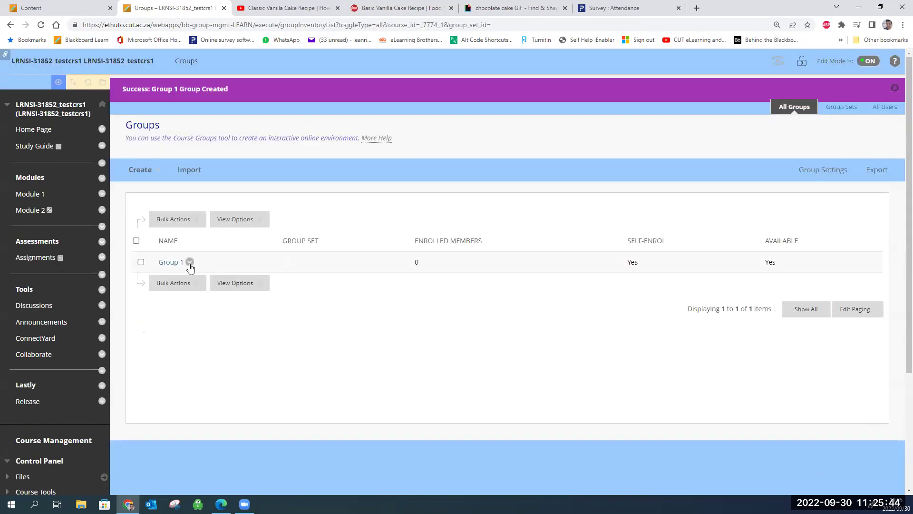
- Return from the Groups page to the assignment form's submission details
left_click(188, 262)
left_click(379, 312)
left_click(59, 5)
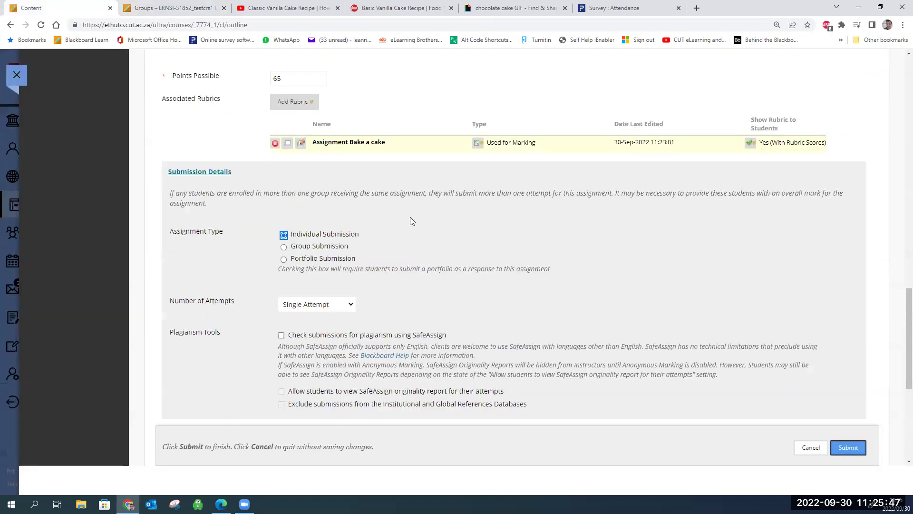
- Try Group Submission as the assignment type, dismiss the group alert, and go back to Individual Submission
left_click(284, 247)
left_click(539, 97)
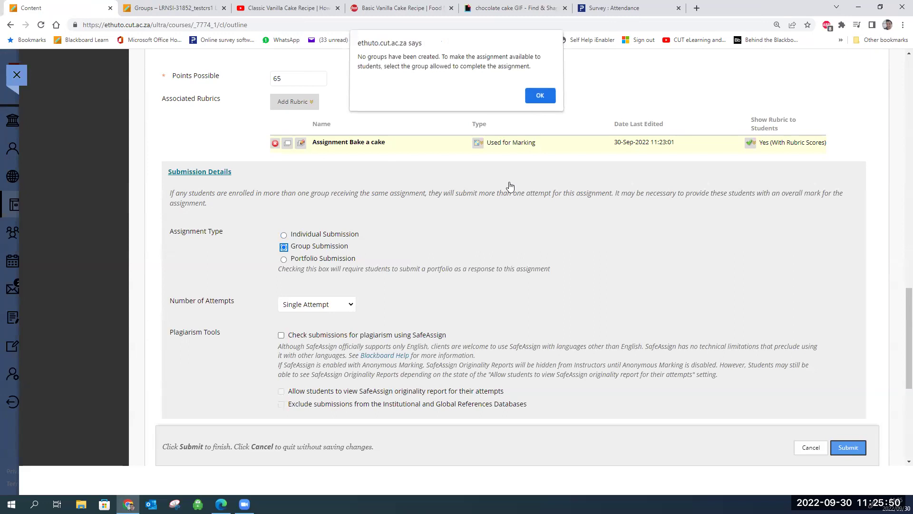
left_click(284, 247)
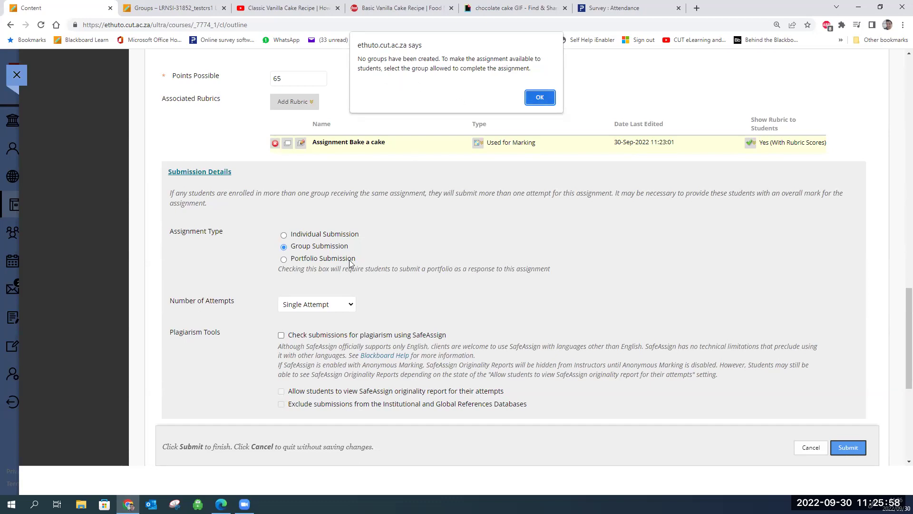
left_click(543, 98)
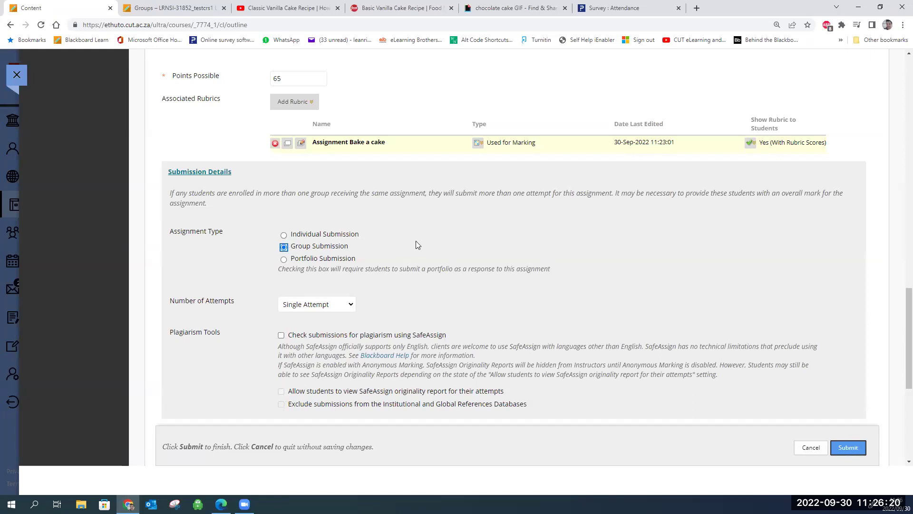
key("Tab")
- Allow multiple attempts with a maximum of 2, and score them using the Last Marked Attempt
scroll(901, 344, "down", 2)
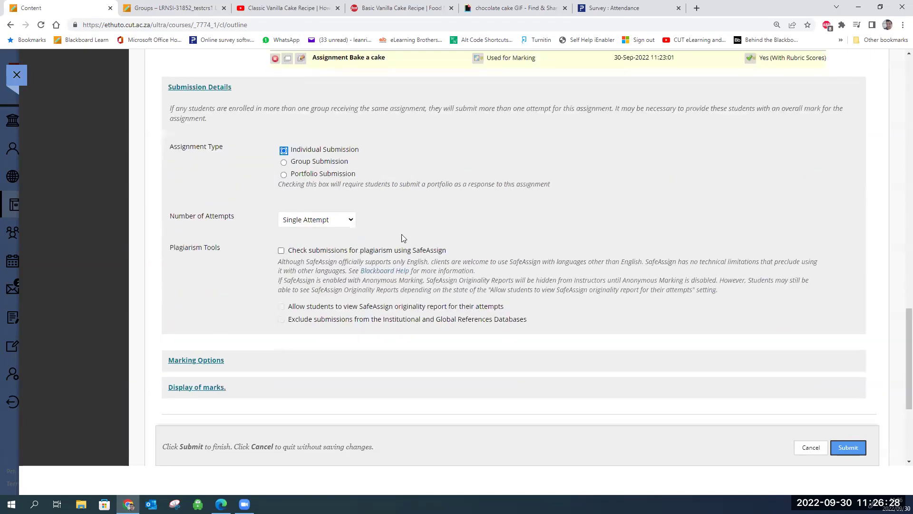
left_click(340, 225)
left_click(321, 241)
left_click(292, 248)
type("2")
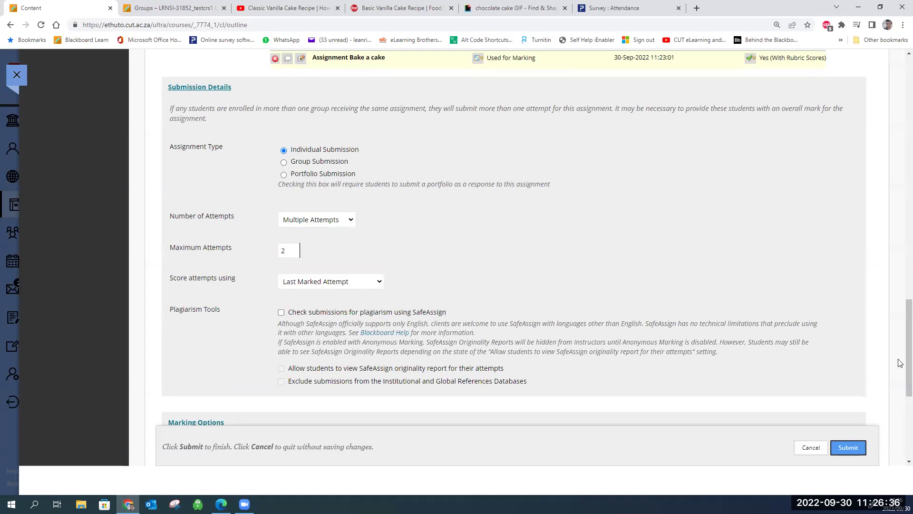
left_click_drag(901, 318, 900, 340)
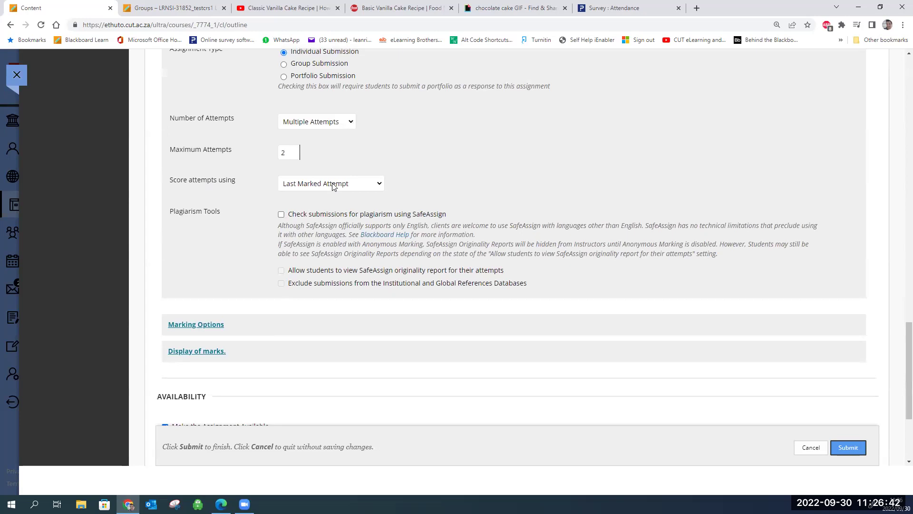
left_click(349, 184)
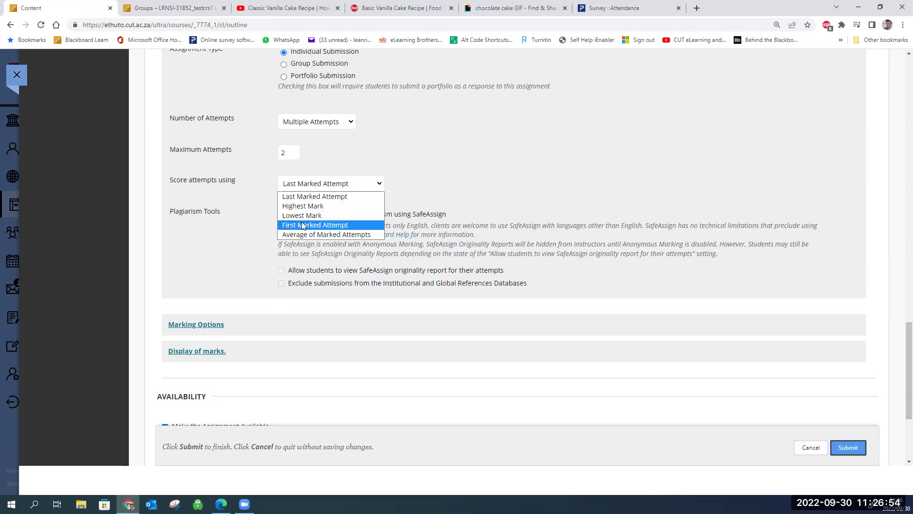
left_click(305, 197)
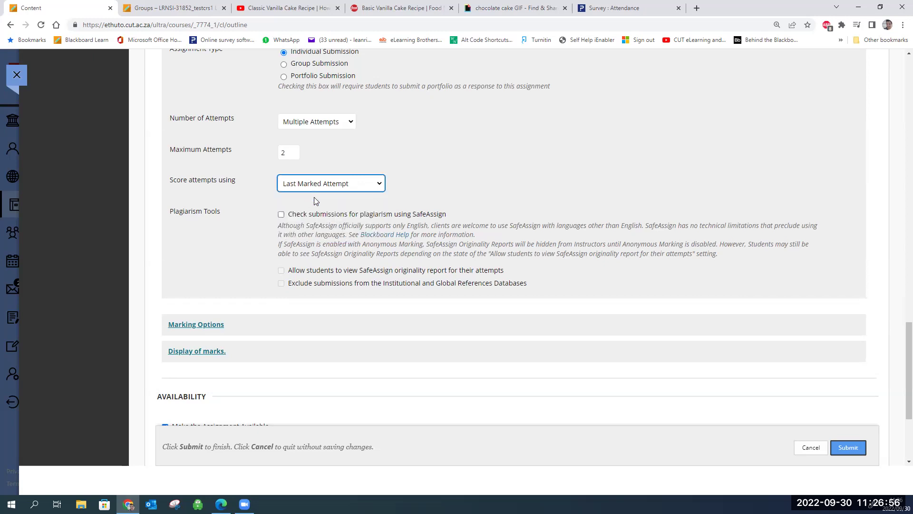
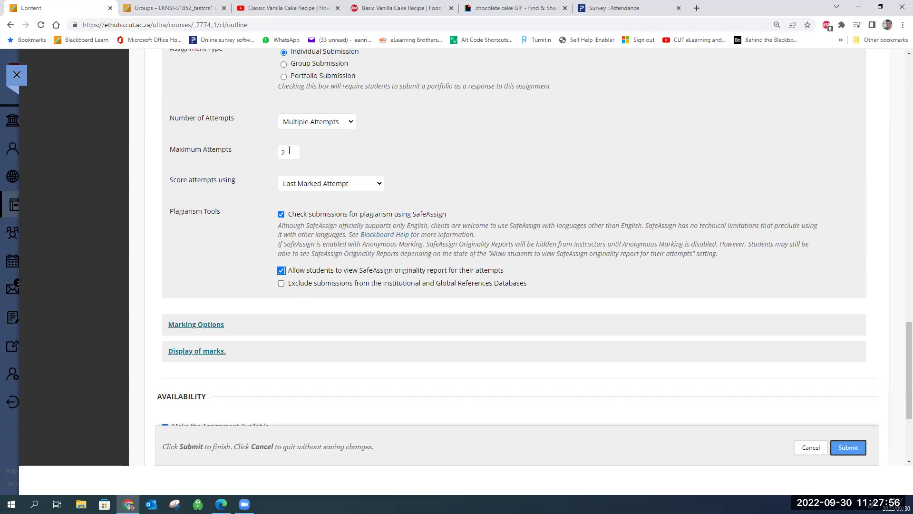
- Adjust the SafeAssign options for student originality reports and reference database exclusion, and collapse the Submission Details section
left_click_drag(287, 151, 262, 160)
left_click(285, 155)
left_click(280, 269)
left_click(283, 284)
left_click_drag(903, 369, 904, 318)
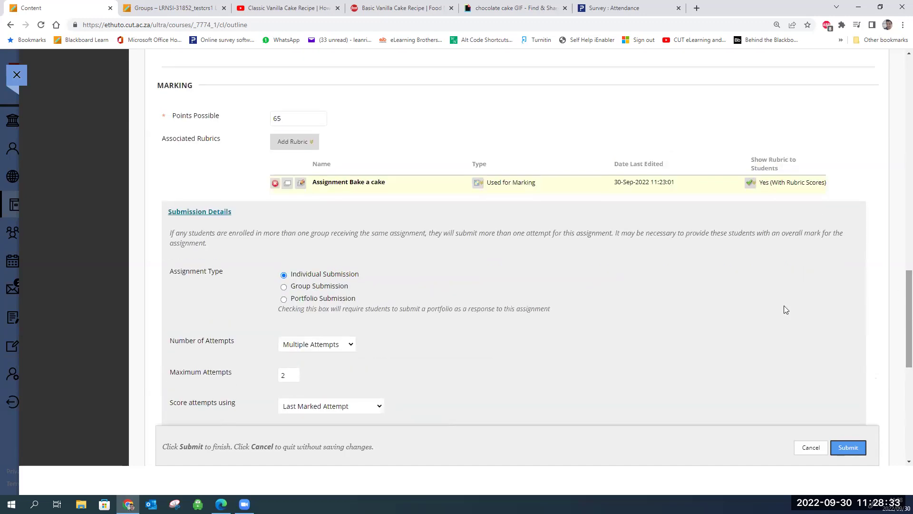
left_click(225, 215)
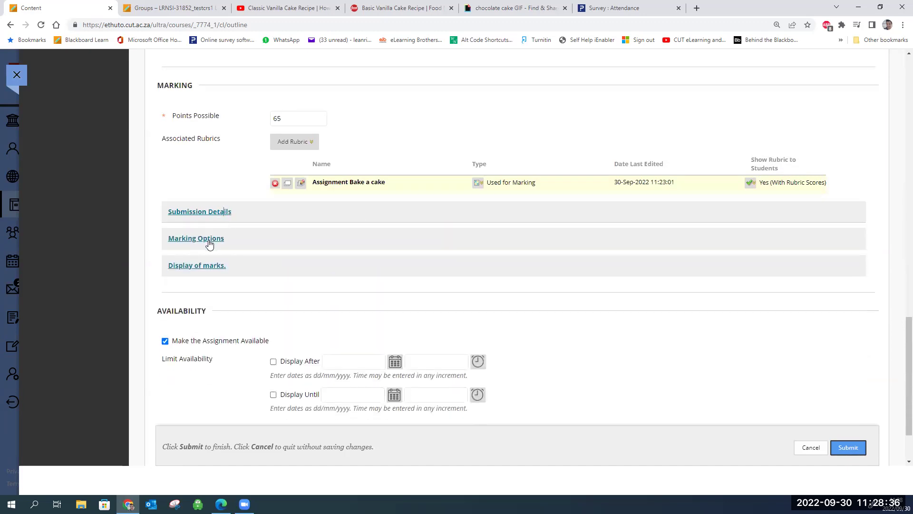
- Try Delegated Marking in Marking Options, review which submissions a marker can be assigned, and disable it again
left_click(209, 241)
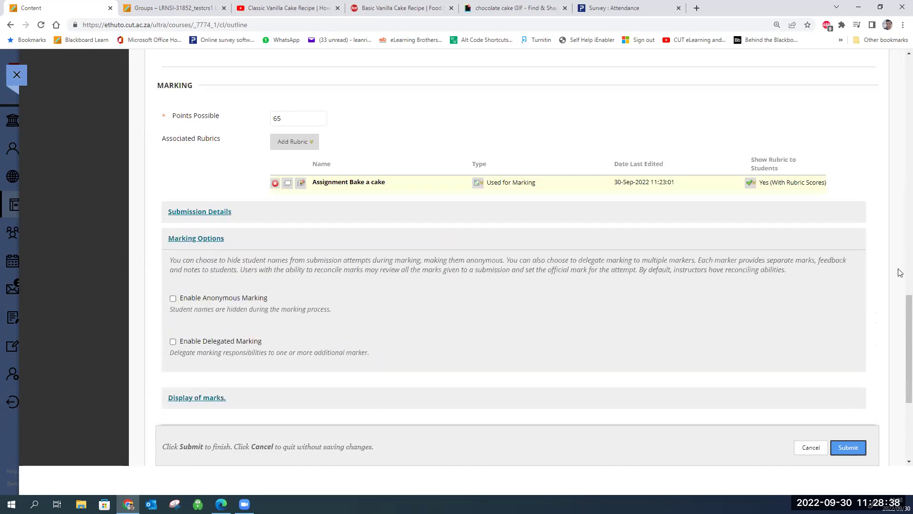
scroll(900, 337, "down", 1)
scroll(900, 337, "down", 1)
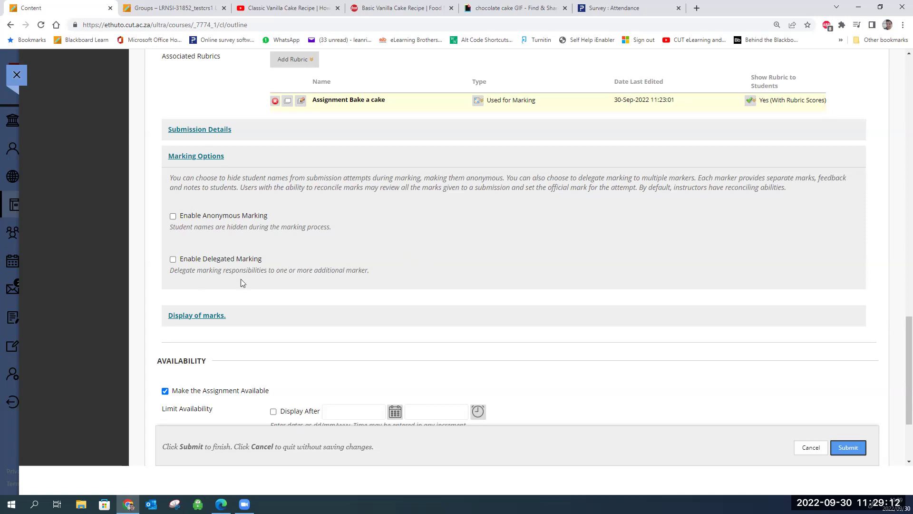
left_click(173, 260)
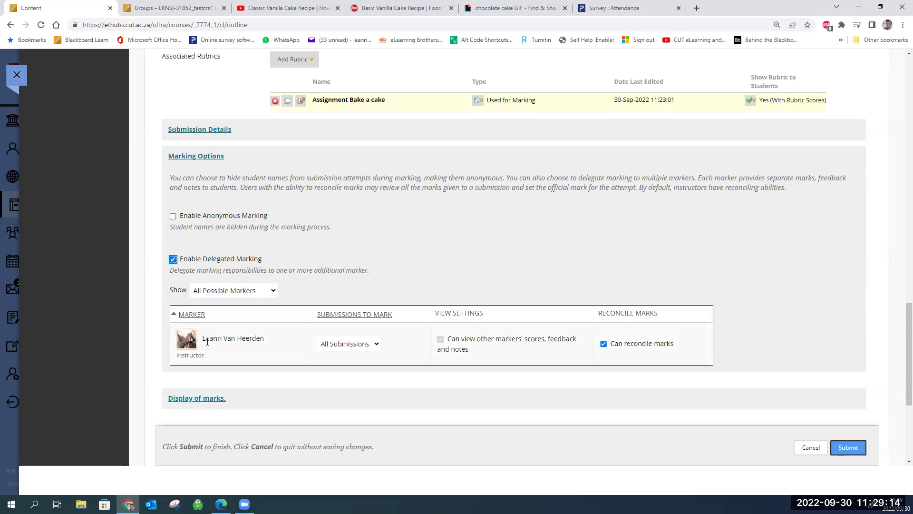
left_click(354, 344)
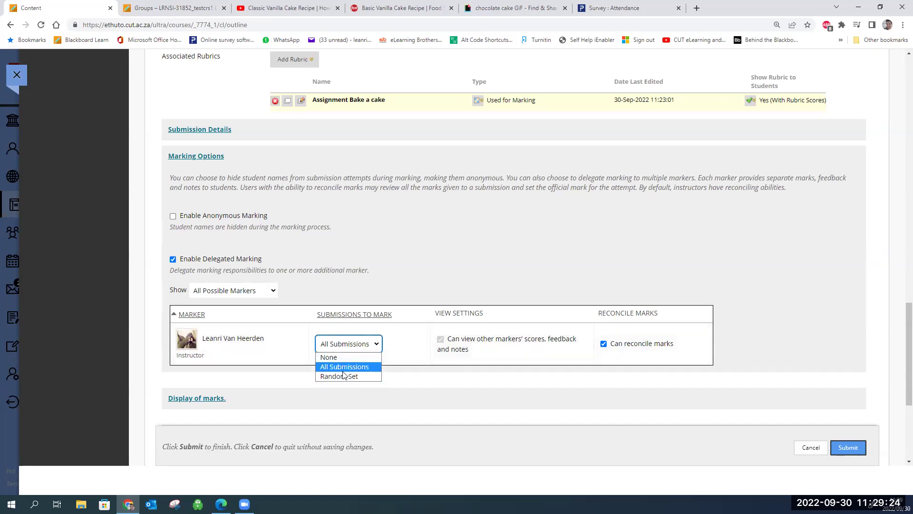
left_click(339, 346)
left_click(173, 260)
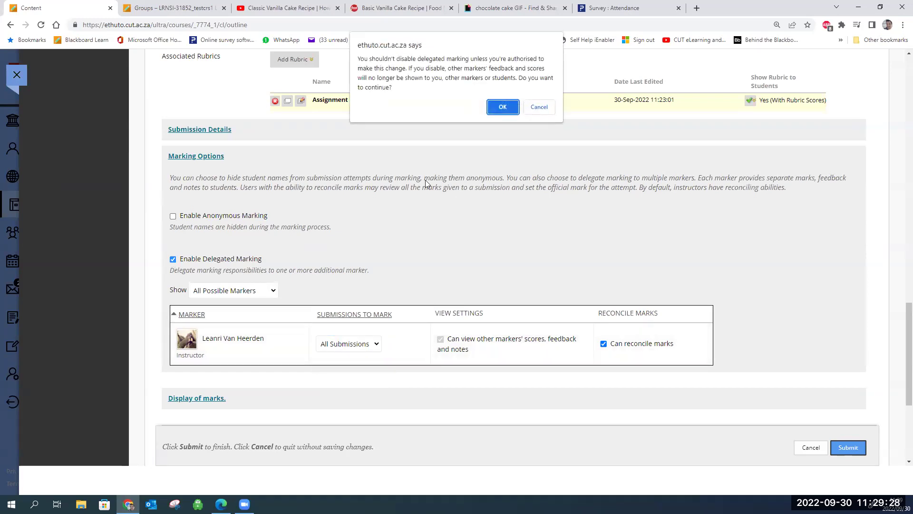
left_click(500, 102)
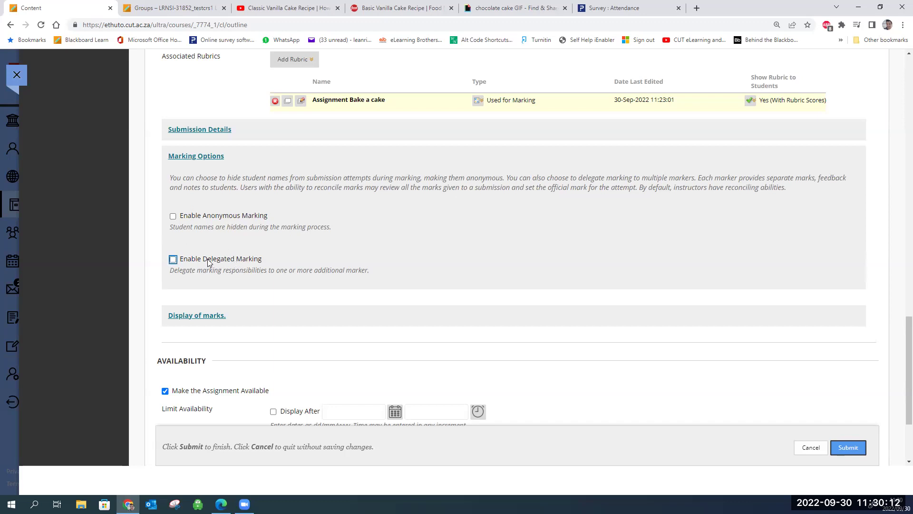
left_click(195, 156)
- Set the display of marks to Percentage as the primary format and Score as the secondary format
left_click(221, 191)
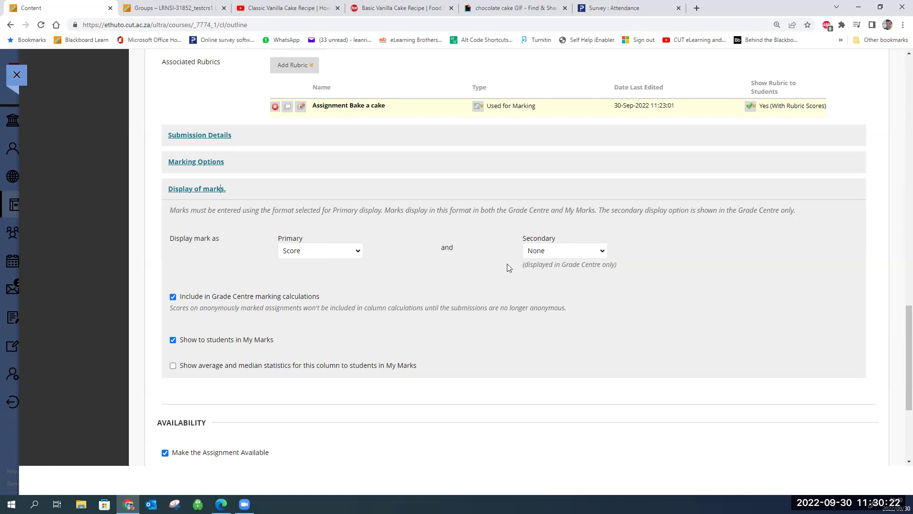
scroll(900, 288, "up", 3)
scroll(901, 289, "up", 1)
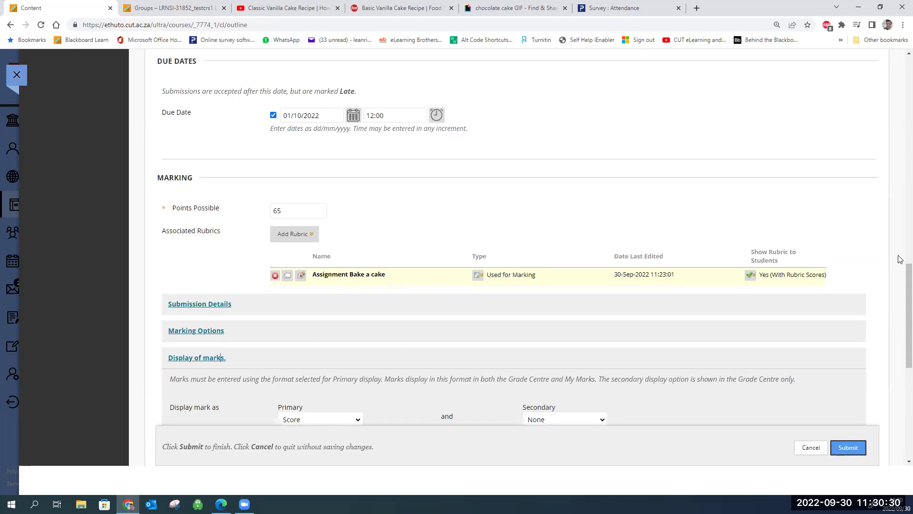
scroll(901, 259, "down", 3)
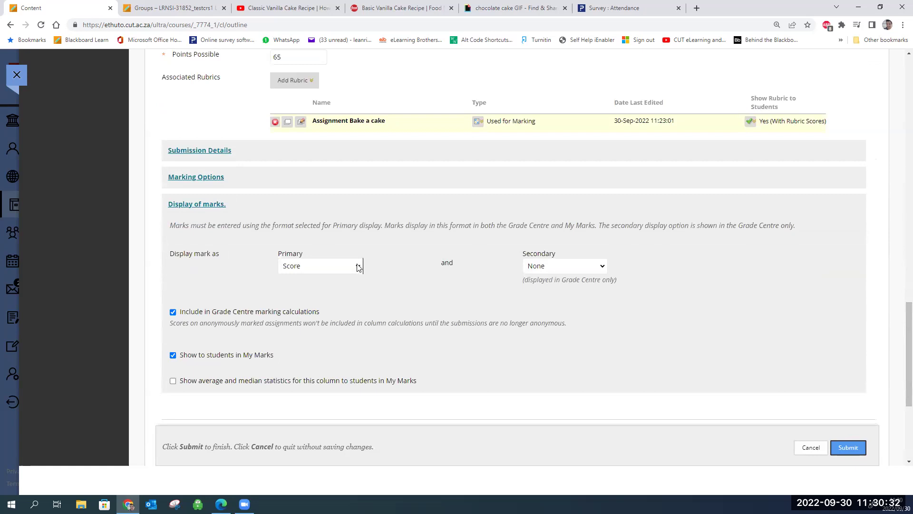
left_click(359, 268)
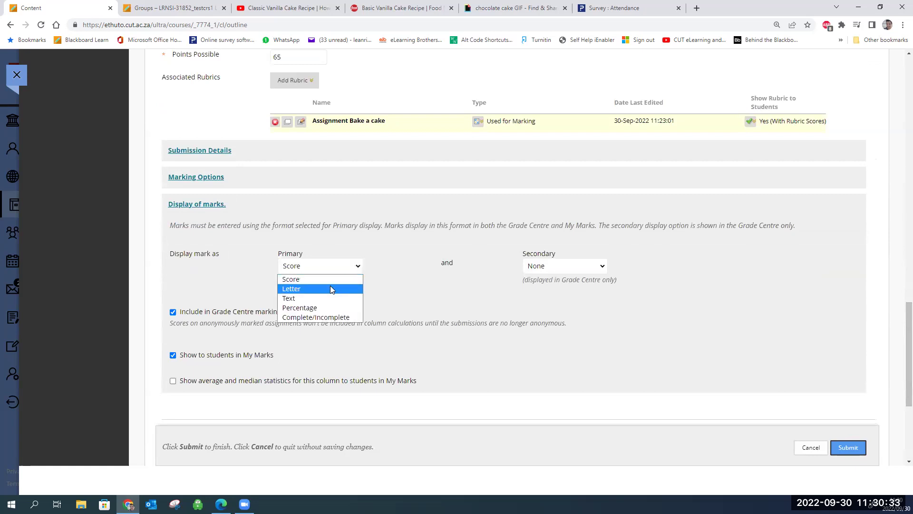
left_click(320, 312)
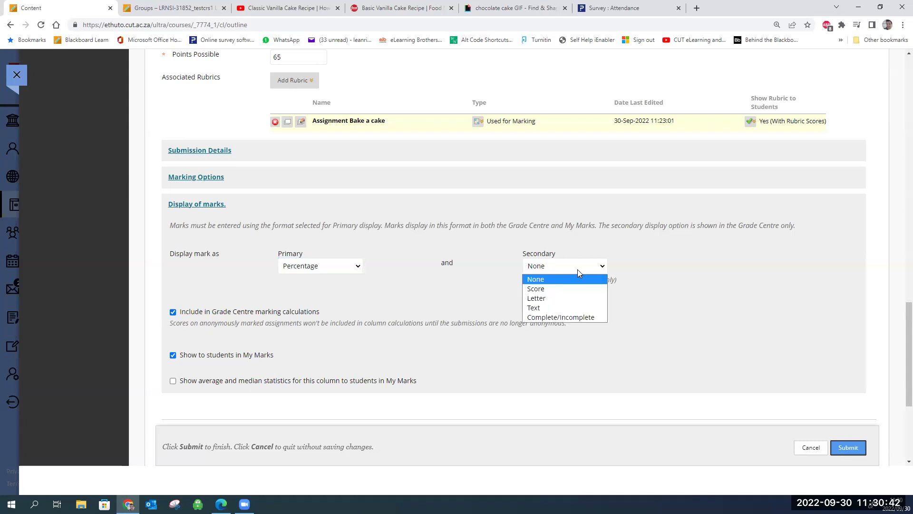
left_click(551, 288)
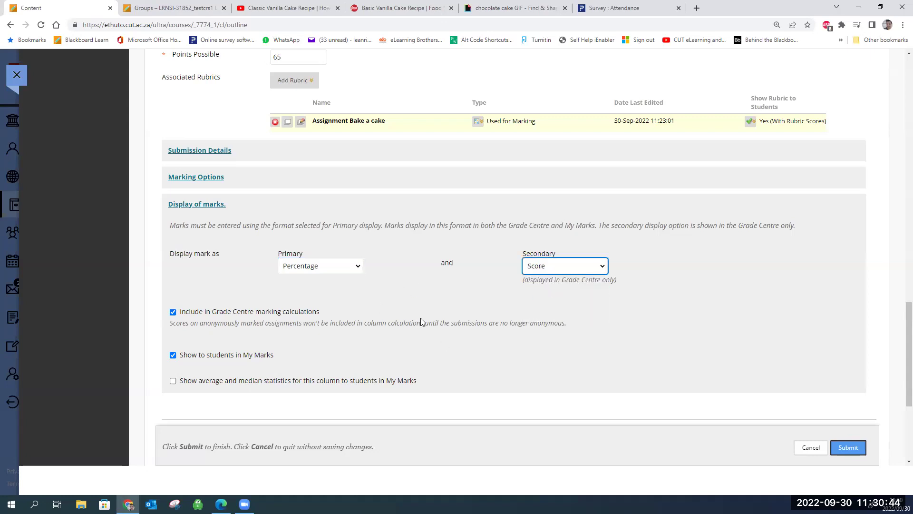
- Set the secondary marks display to None, keep Percentage as primary, and collapse the Display of marks section
left_click(522, 269)
left_click(556, 269)
left_click(551, 278)
left_click(335, 271)
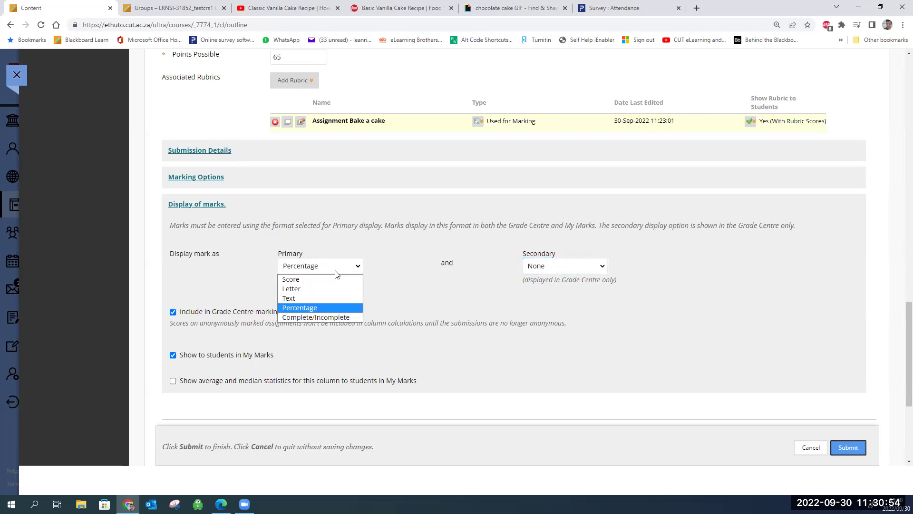
left_click(321, 266)
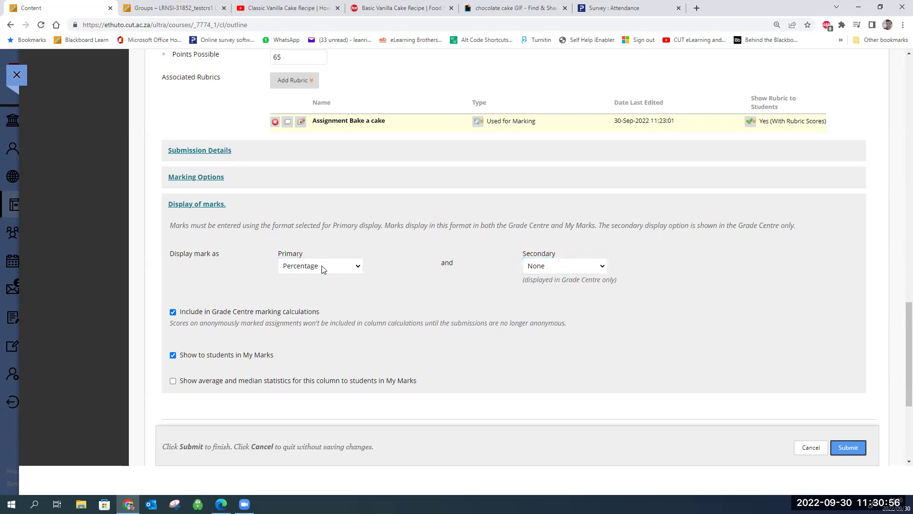
left_click_drag(901, 310, 900, 337)
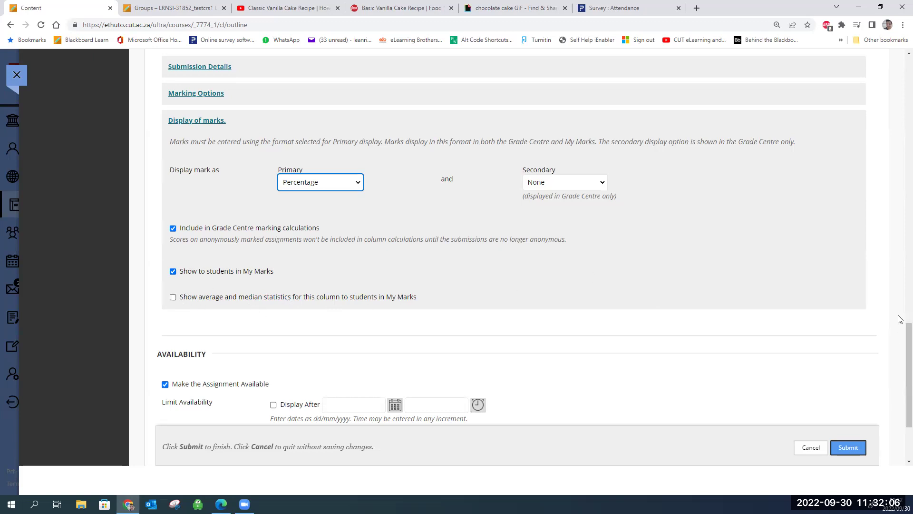
left_click(215, 132)
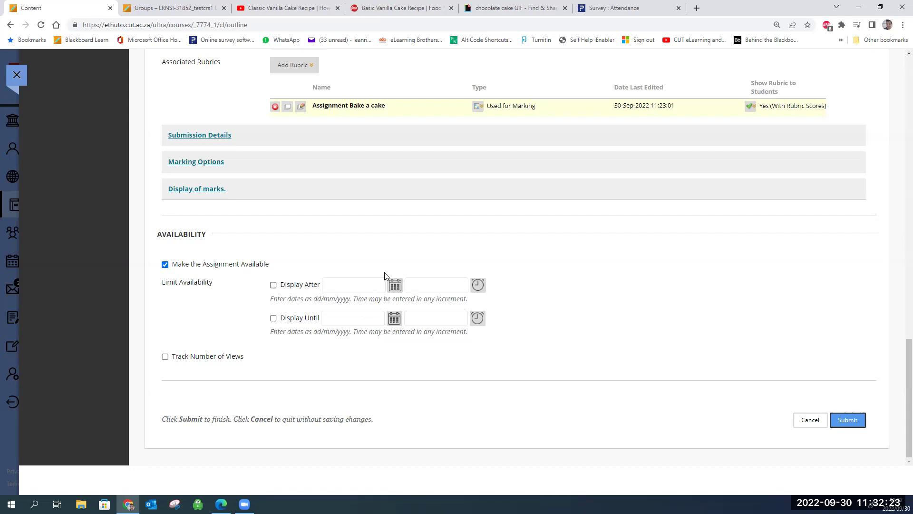
- Limit the assignment's availability to display after 30/09/2022 at 10:00, and set a Display Until date with time 23:59
left_click(394, 285)
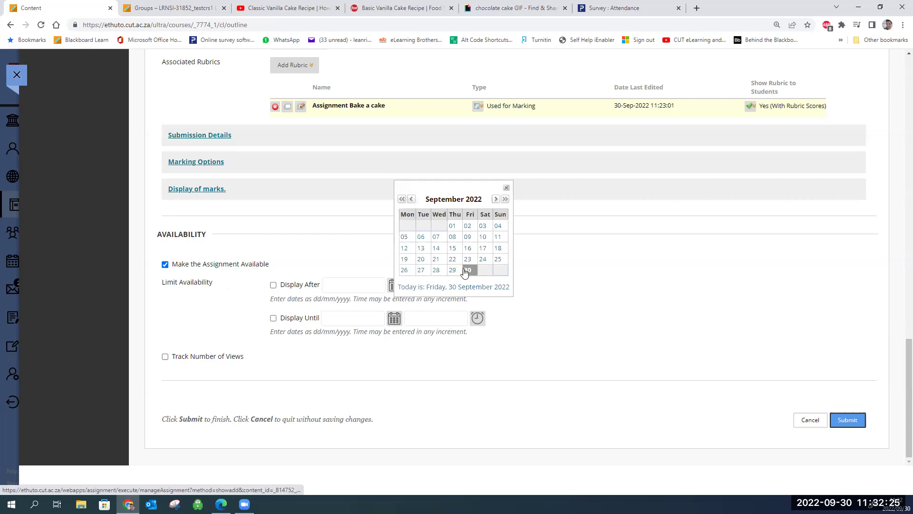
left_click(467, 270)
left_click(478, 286)
type("10:00")
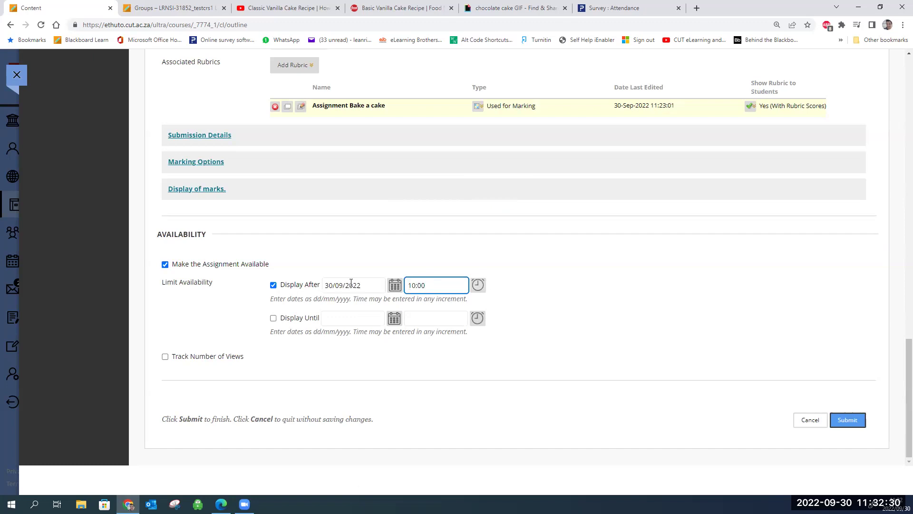
left_click(275, 318)
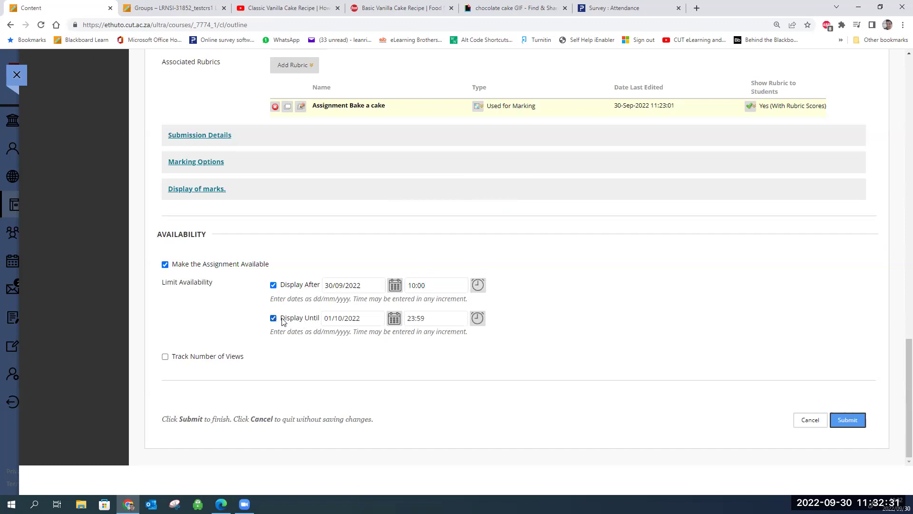
left_click(394, 318)
left_click(497, 248)
- Turn on tracking of the number of views and submit the assignment
left_click(165, 356)
left_click_drag(909, 348, 862, 365)
left_click(850, 421)
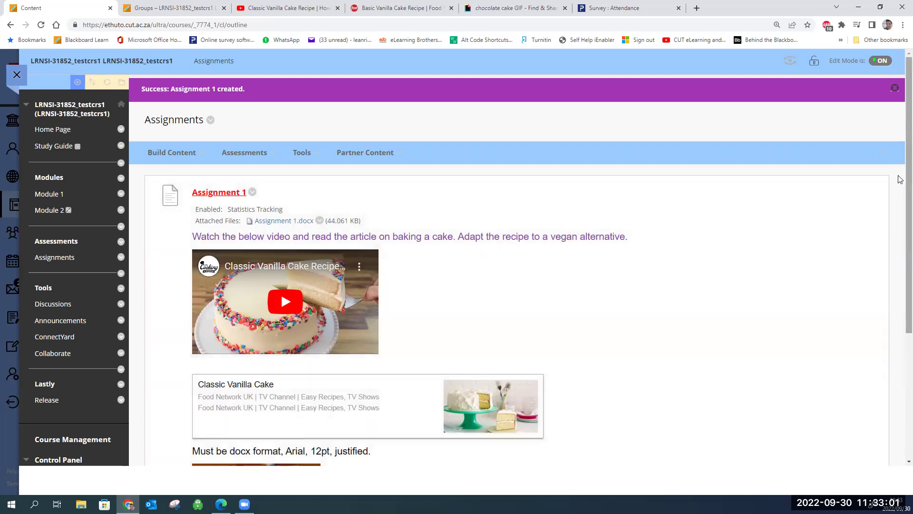
- Preview Assignment 1 from the Assignments page and examine its attached rubric in grid view
scroll(900, 228, "down", 3)
scroll(900, 271, "up", 3)
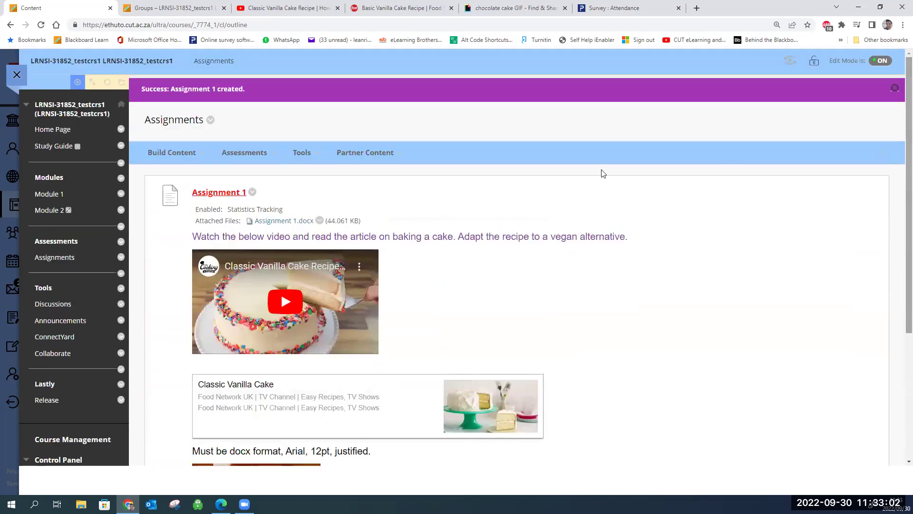
left_click(228, 195)
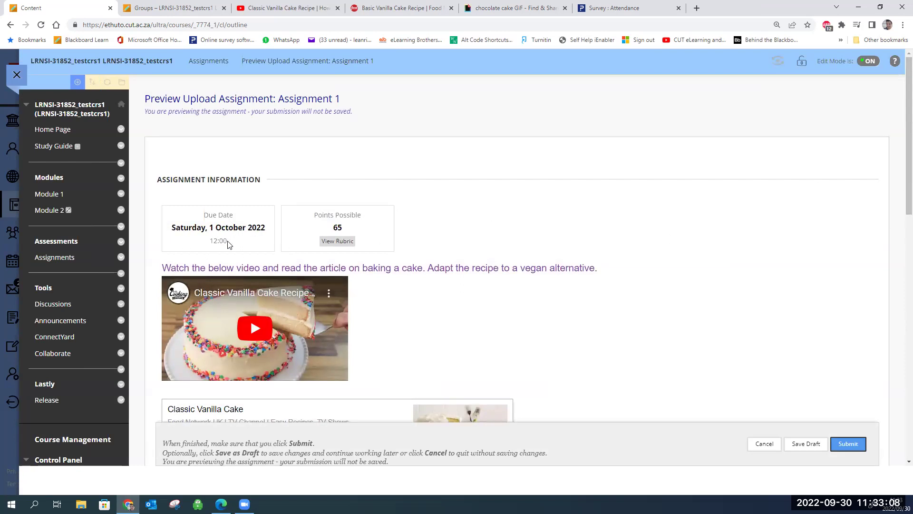
left_click(338, 241)
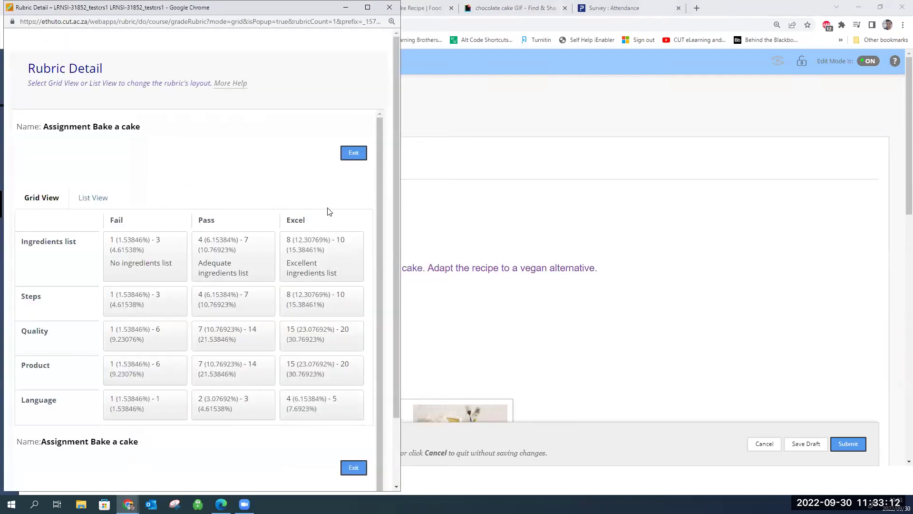
left_click(389, 7)
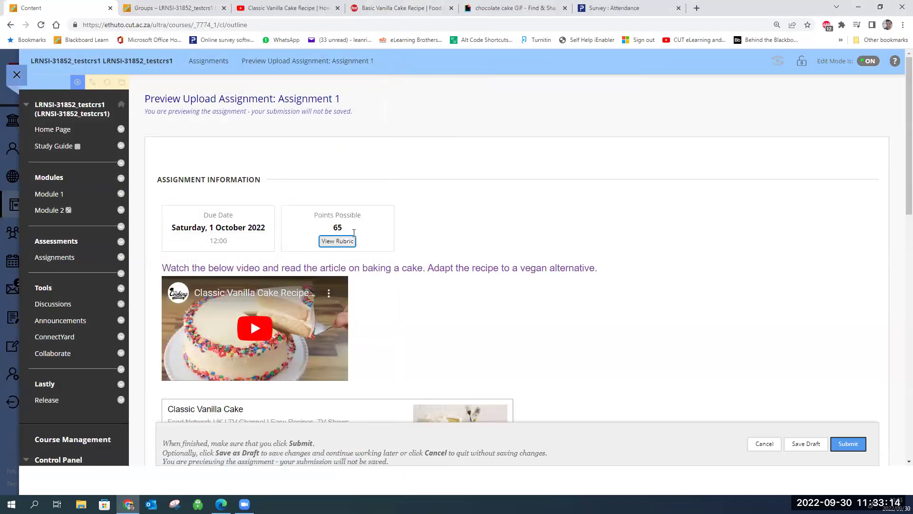
- Check the embedded cake video and the Classic Vanilla Cake article link in the preview, and view the article in its own browser tab
scroll(637, 200, "down", 3)
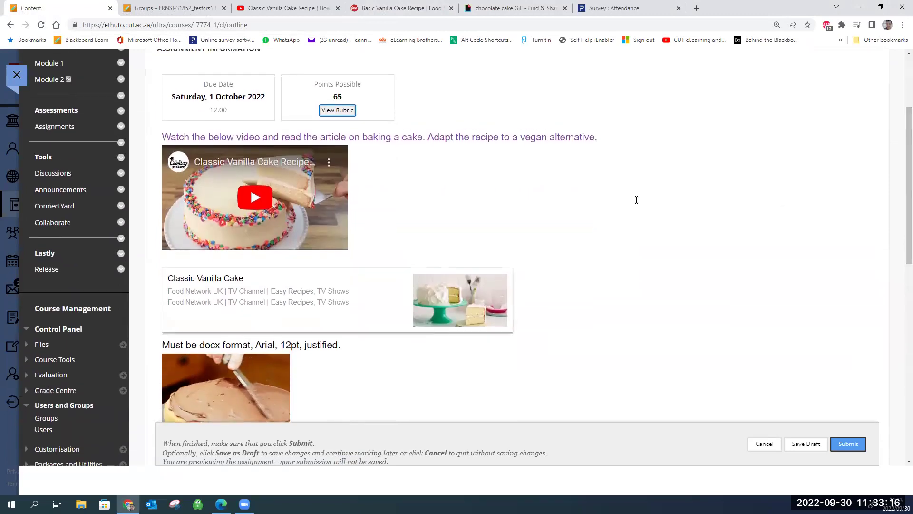
left_click(261, 198)
left_click(182, 240)
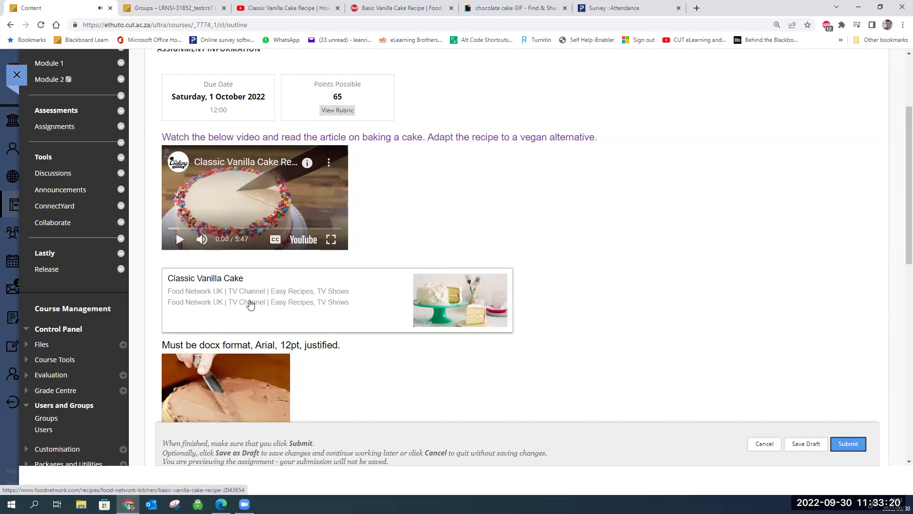
left_click(351, 295)
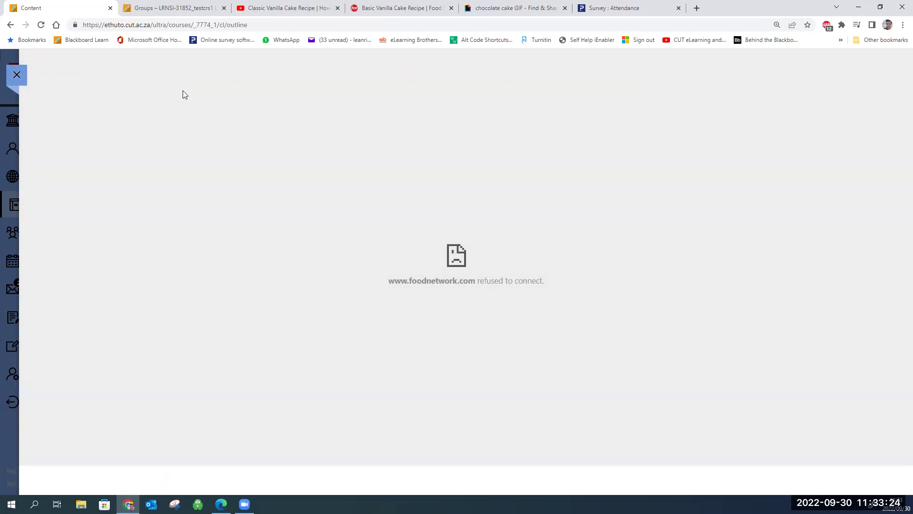
key("alt+Left")
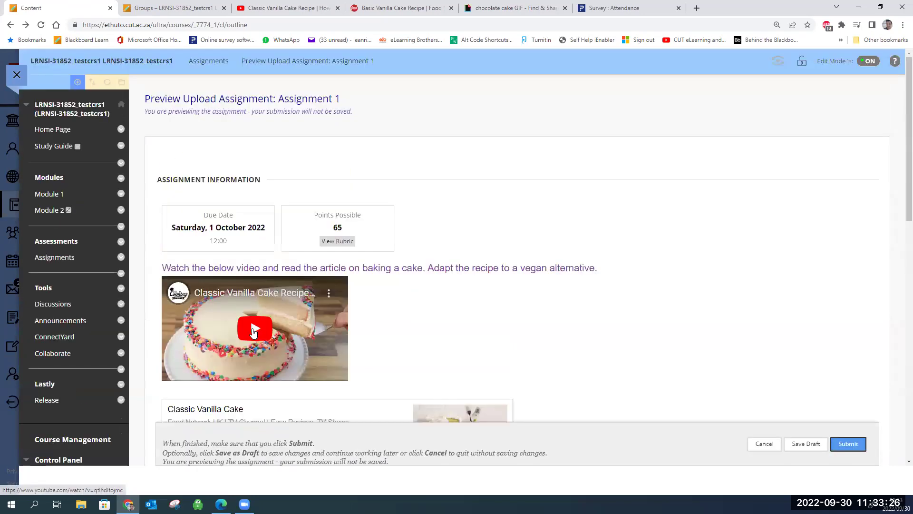
scroll(902, 181, "down", 4)
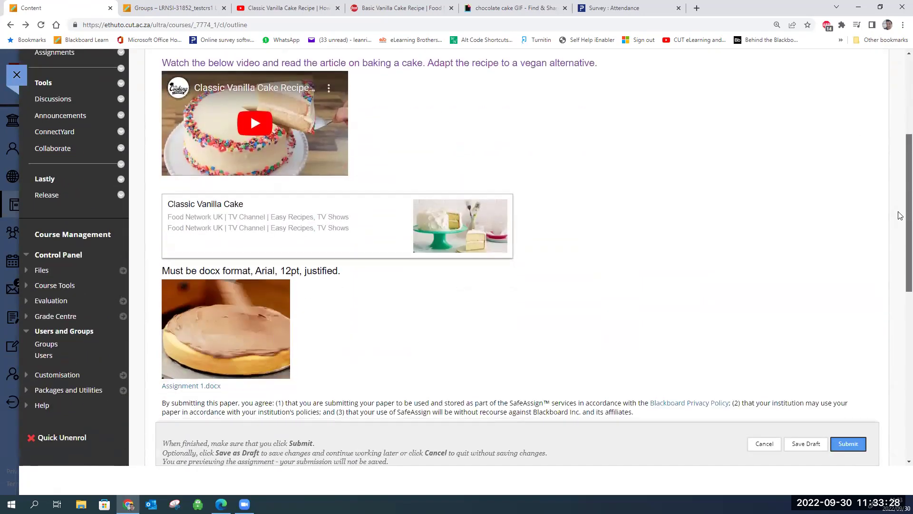
left_click(380, 8)
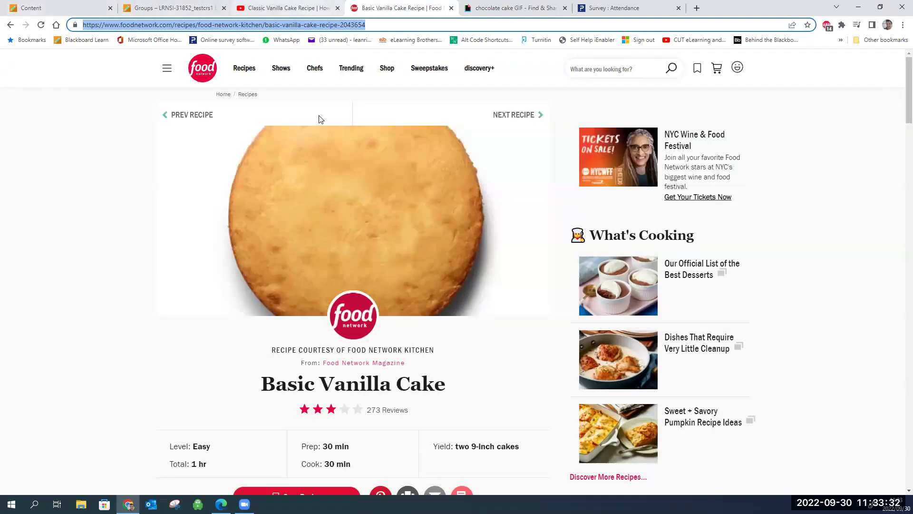
left_click(8, 5)
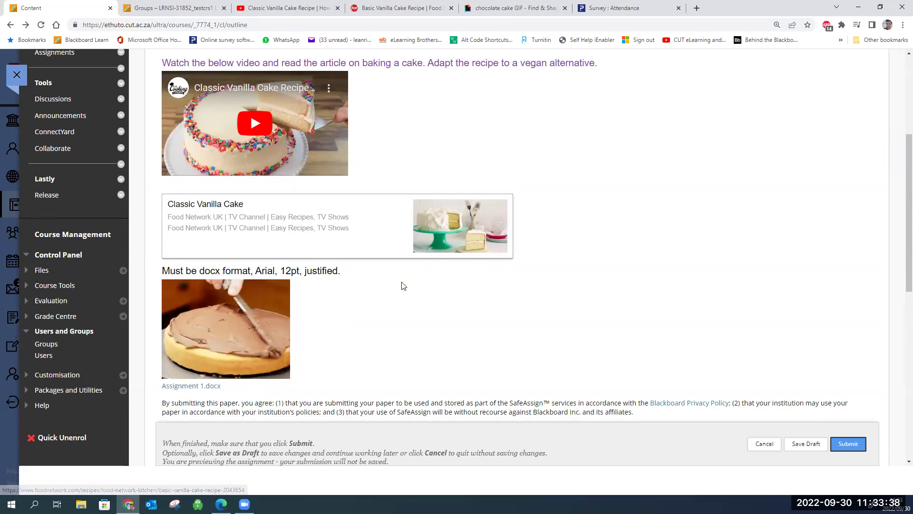
- Examine the SafeAssign submission agreement in the preview and open the attached Assignment 1.docx
left_click_drag(909, 218, 909, 279)
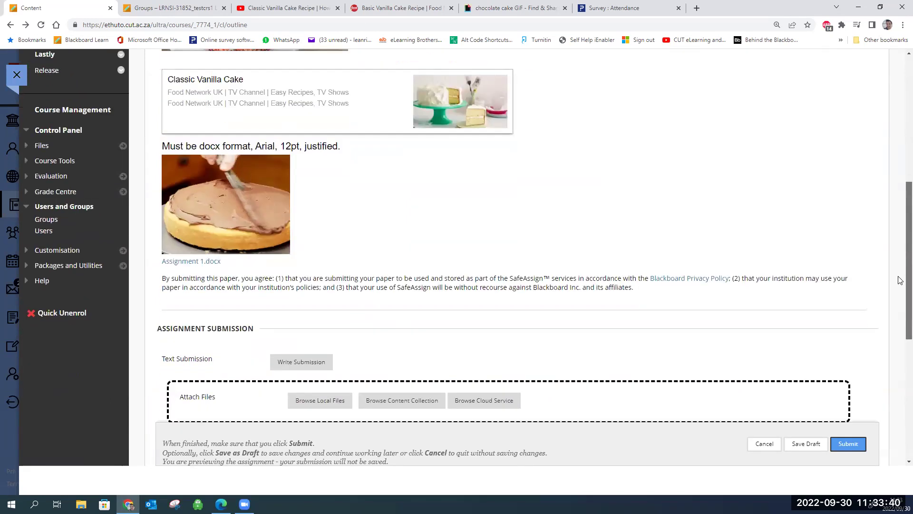
left_click_drag(166, 252, 657, 267)
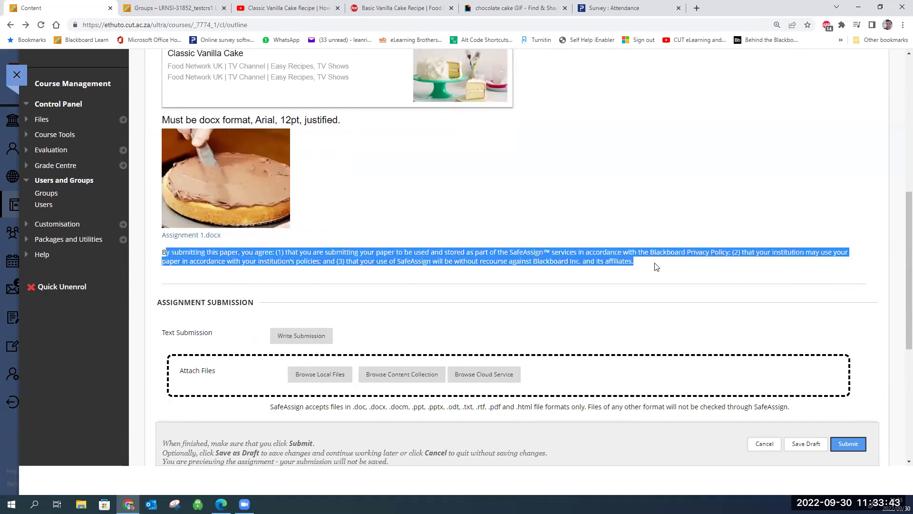
left_click(181, 236)
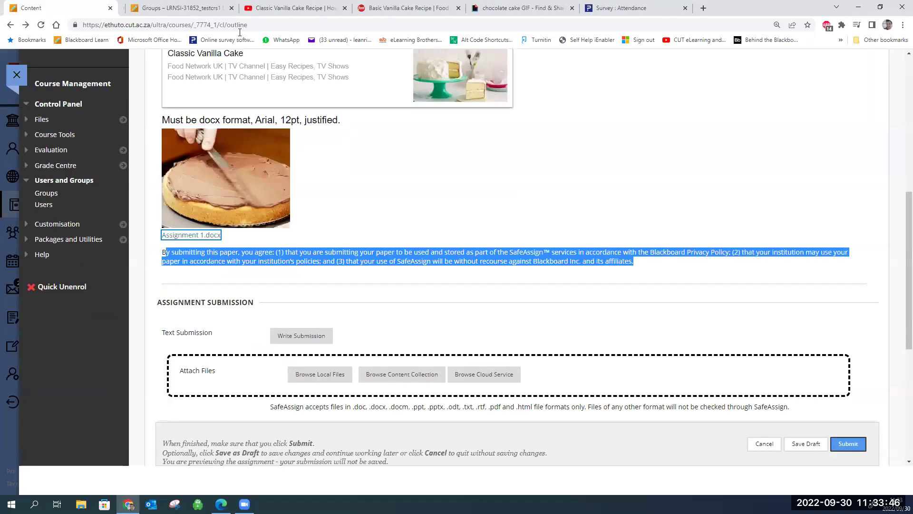
- Try submitting the previewed assignment with Assignment 1.docx attached from the local Documents folder
scroll(901, 332, "down", 3)
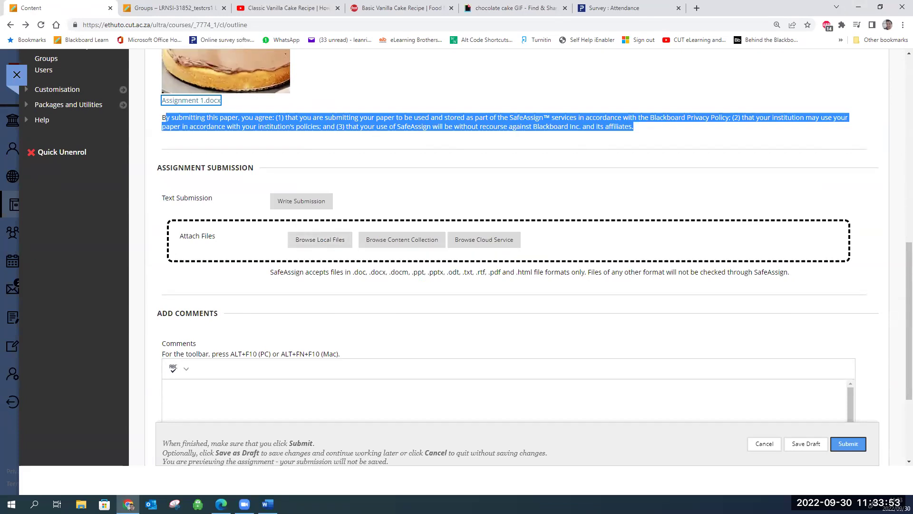
left_click(315, 235)
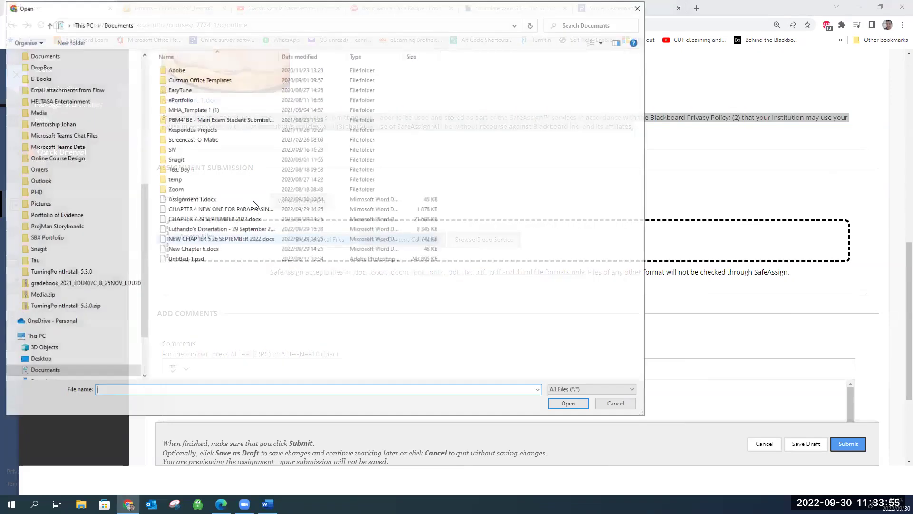
left_click(190, 199)
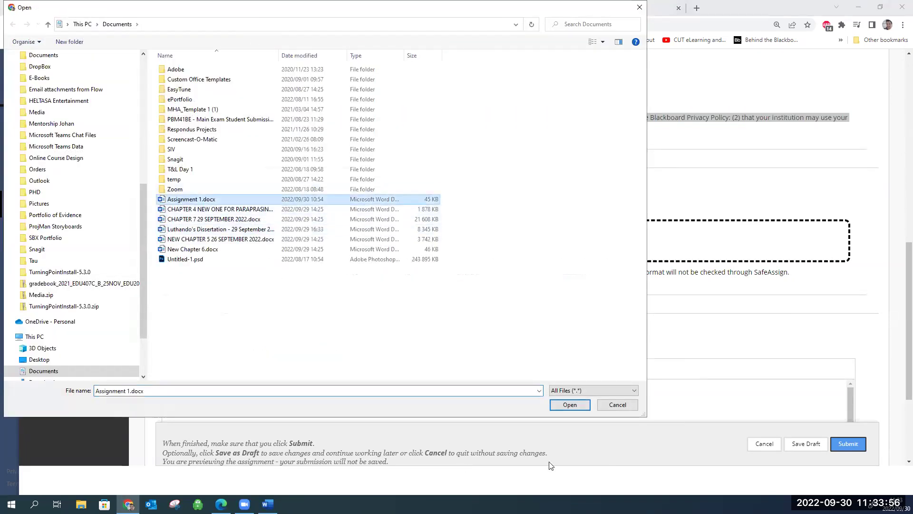
left_click(573, 405)
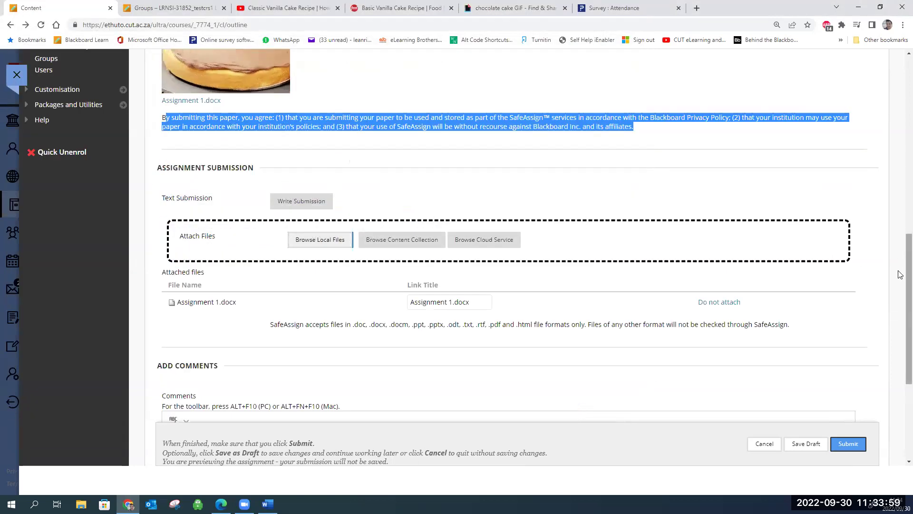
scroll(901, 274, "down", 3)
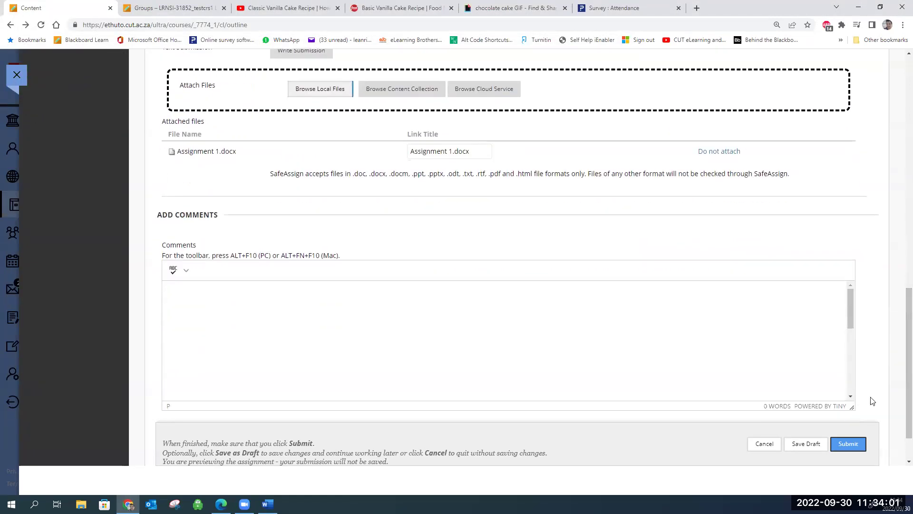
left_click(849, 444)
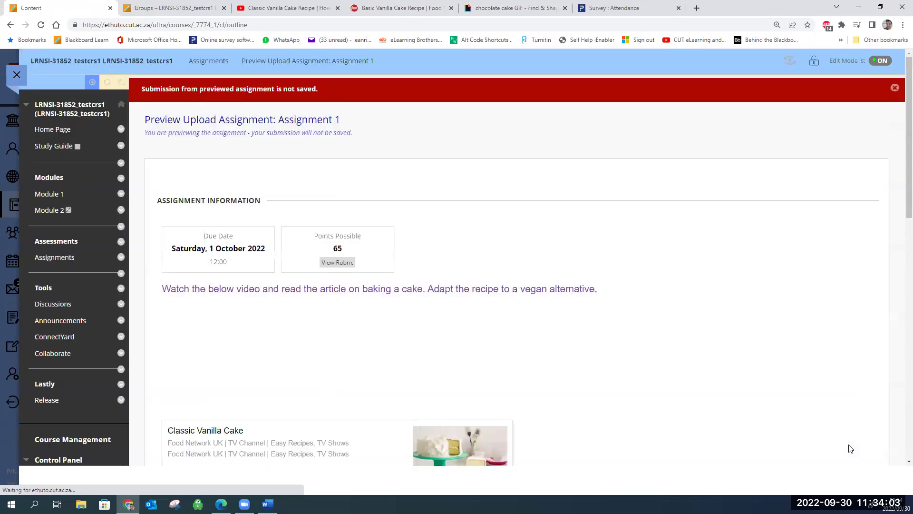
- Read the notice about the preview submission, look over the assignment page again, and dismiss the notice
left_click_drag(216, 89, 150, 91)
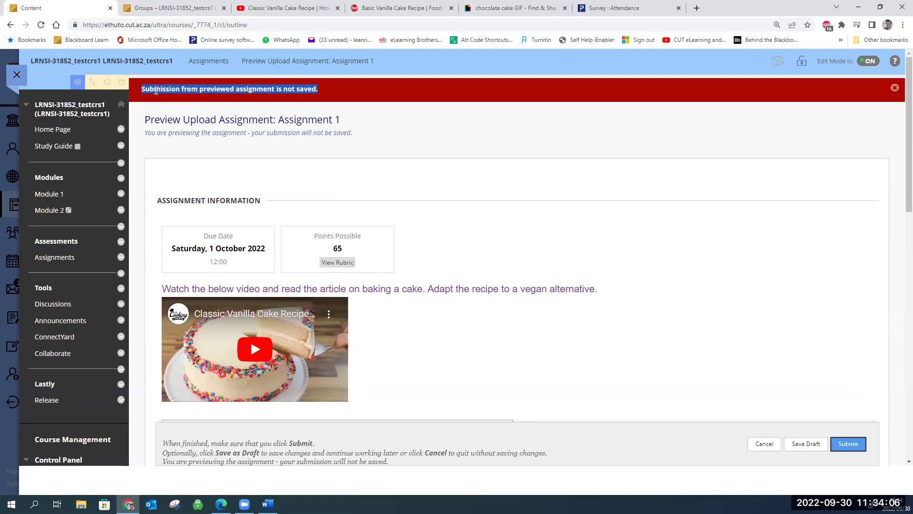
left_click(382, 114)
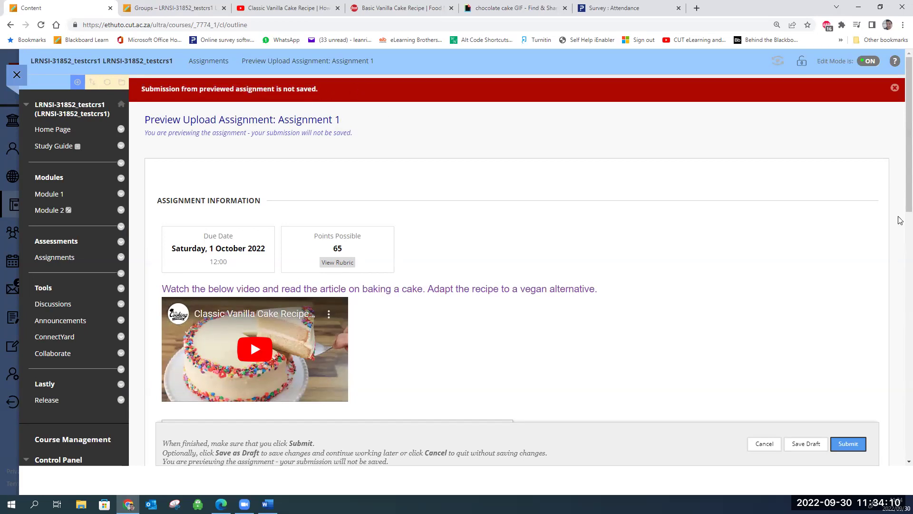
scroll(901, 220, "down", 10)
scroll(897, 393, "up", 5)
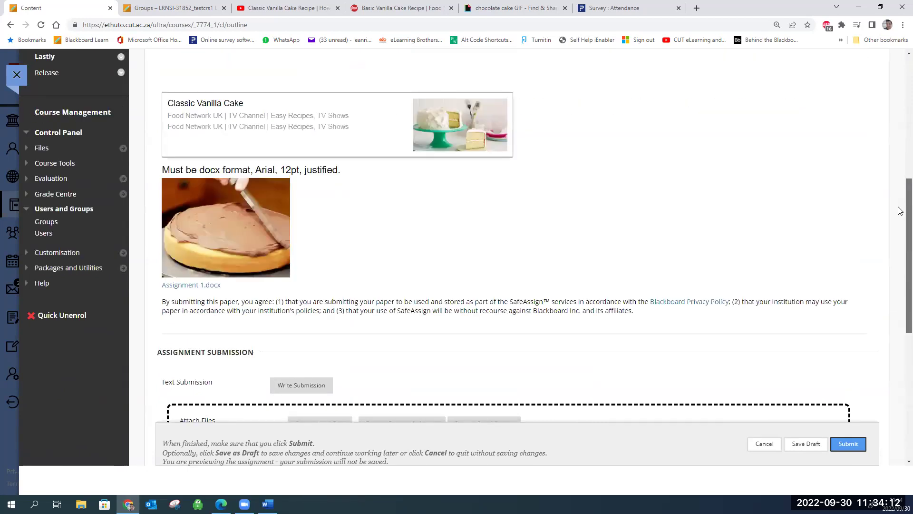
scroll(901, 191, "up", 6)
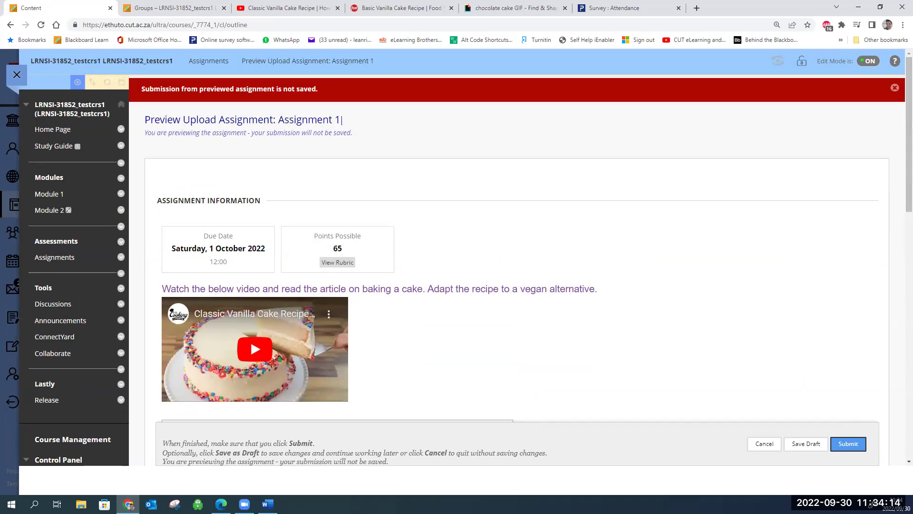
left_click(894, 89)
mouse_move(901, 124)
left_mouse_down()
mouse_move(900, 318)
mouse_move(899, 129)
left_mouse_up()
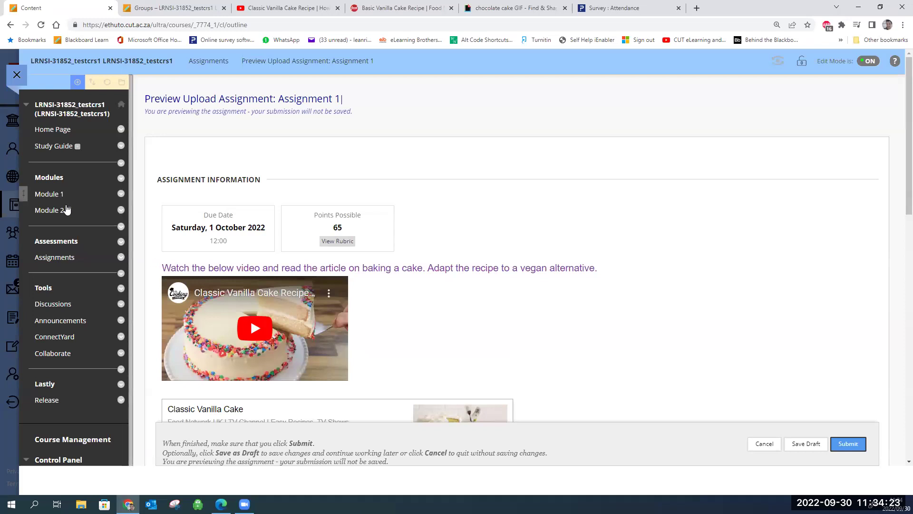
- Return to the Assignments page, hide the Assignments link in the course menu, and show it again
left_click(59, 258)
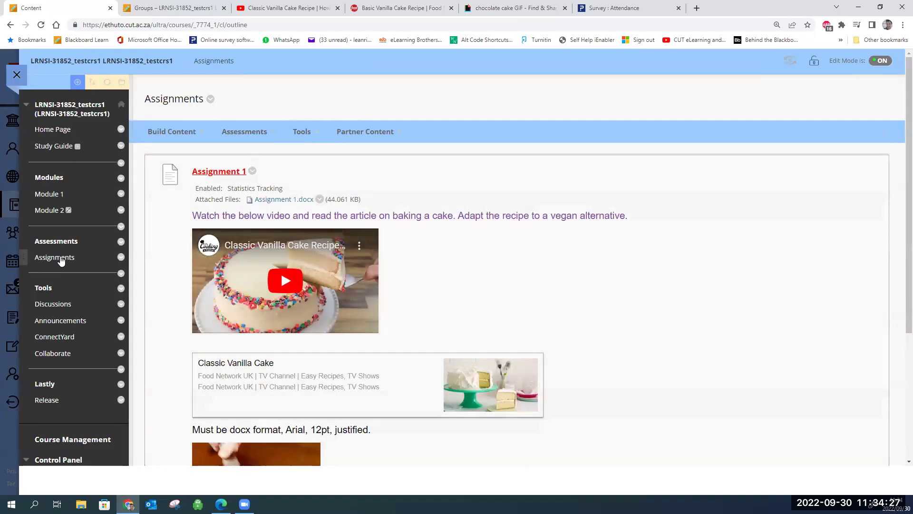
mouse_move(155, 247)
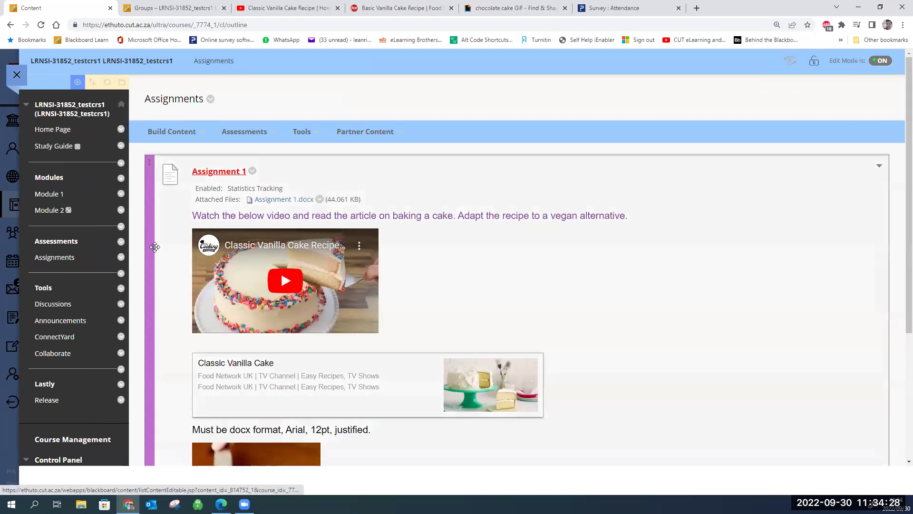
left_click(121, 257)
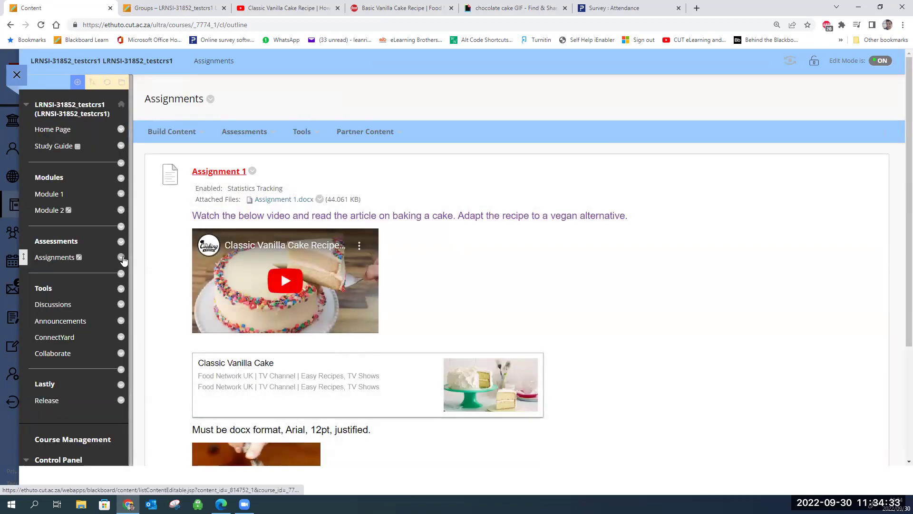
left_click(121, 256)
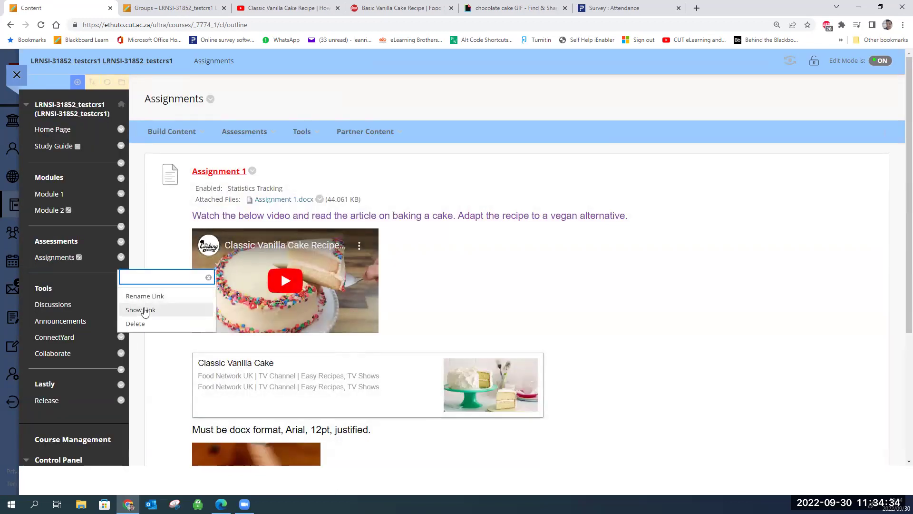
left_click(143, 310)
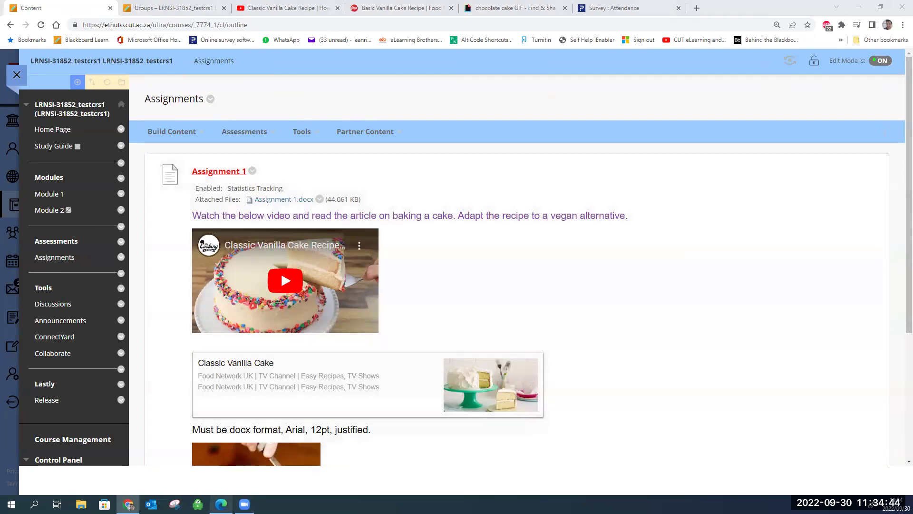
- Switch to the student account in Edge and open Assignment 1 from the Assignments page of course LRNSI-31852_testcrs1
key("alt+Tab")
left_click(38, 175)
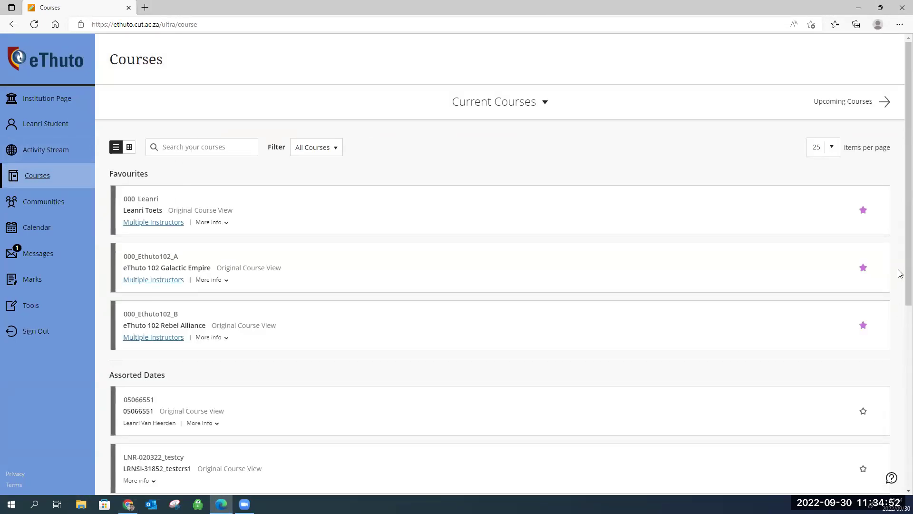
scroll(901, 328, "down", 4)
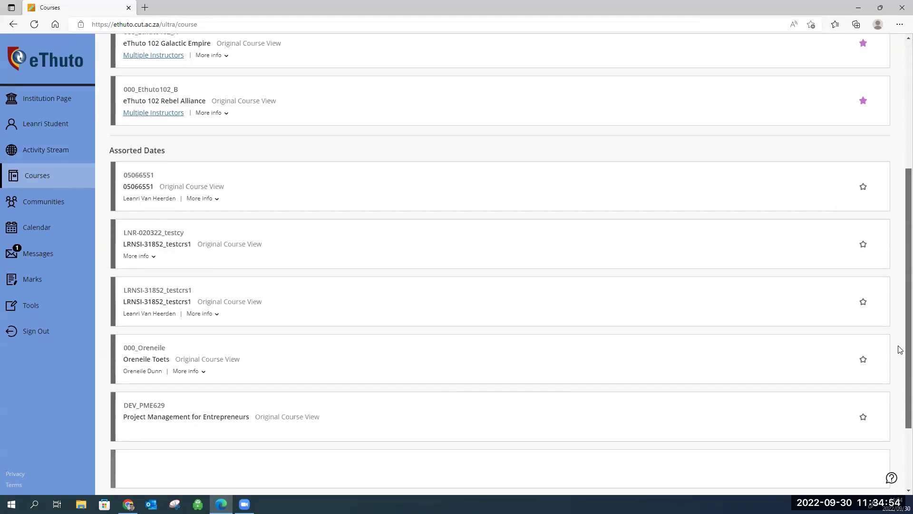
left_click(162, 299)
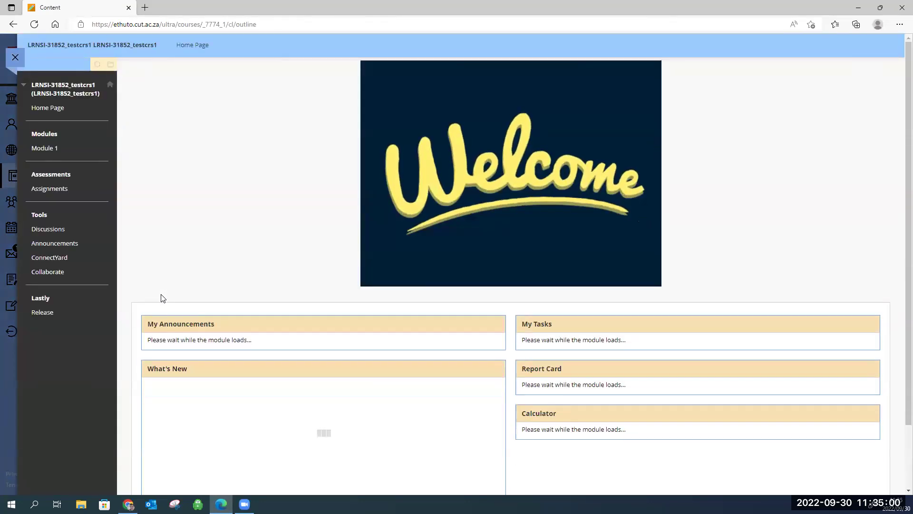
left_click(61, 190)
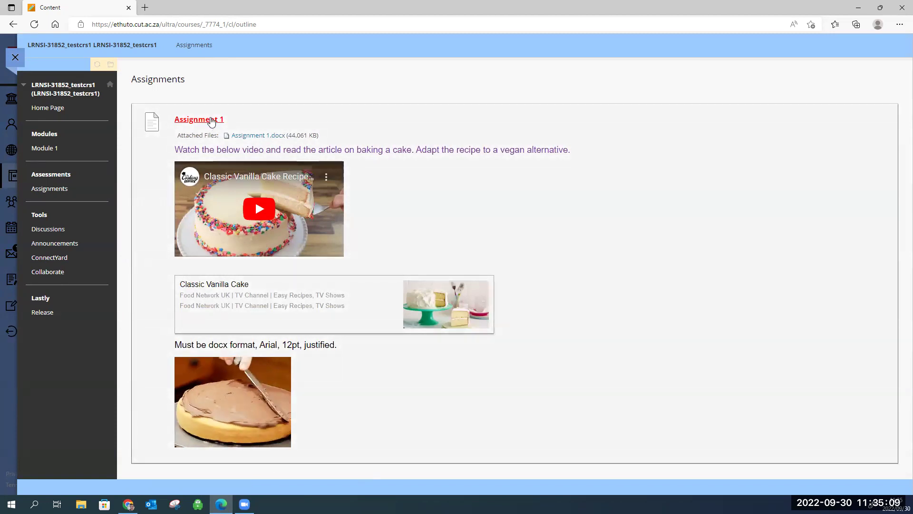
left_click(209, 121)
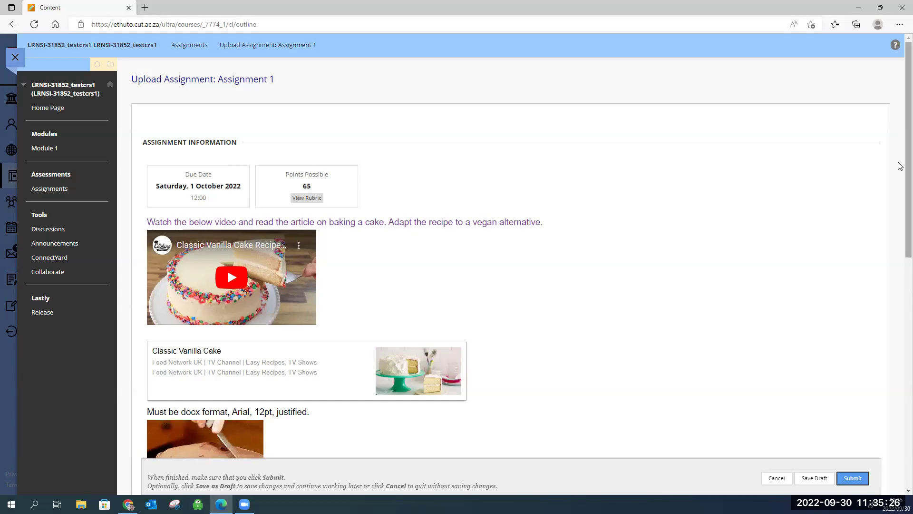
- Attach Assignment 1.docx from the local Documents folder to the student's Assignment 1 submission
scroll(899, 191, "down", 5)
scroll(900, 402, "down", 2)
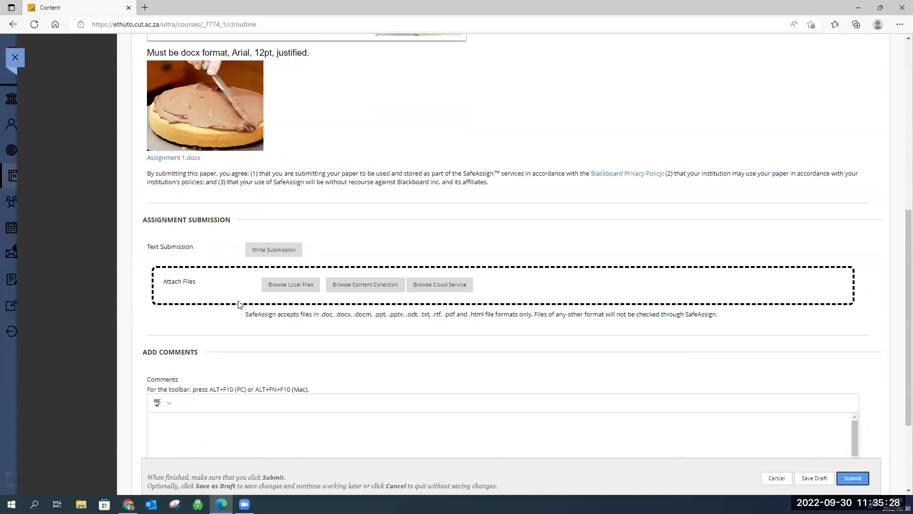
left_click(291, 284)
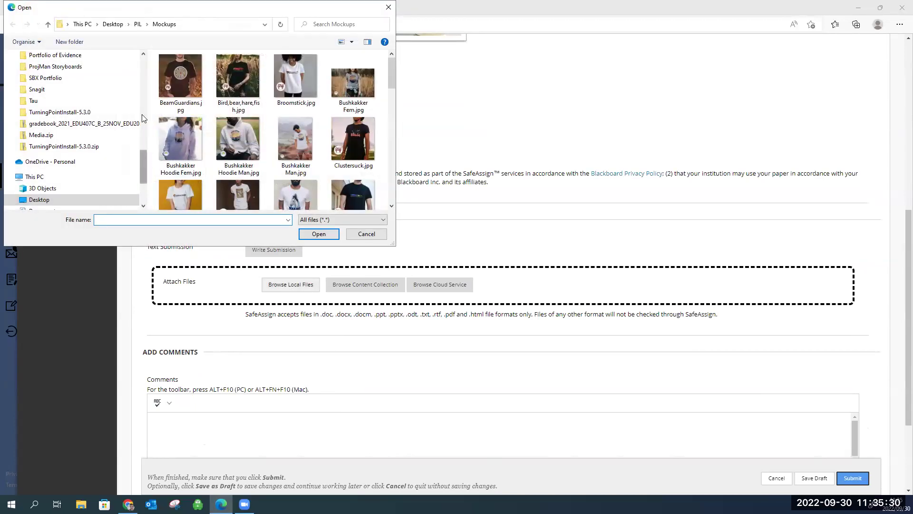
scroll(142, 114, "up", 5)
left_click(72, 74)
left_click(61, 99)
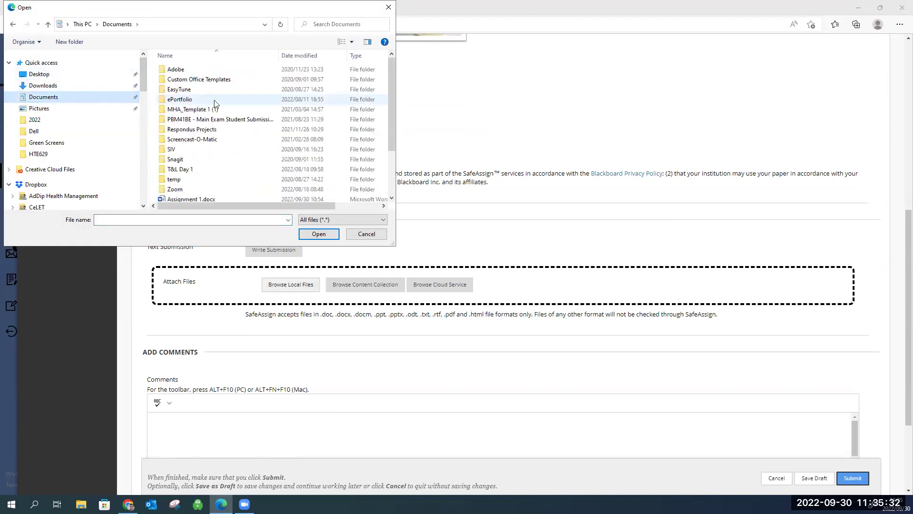
left_click(208, 198)
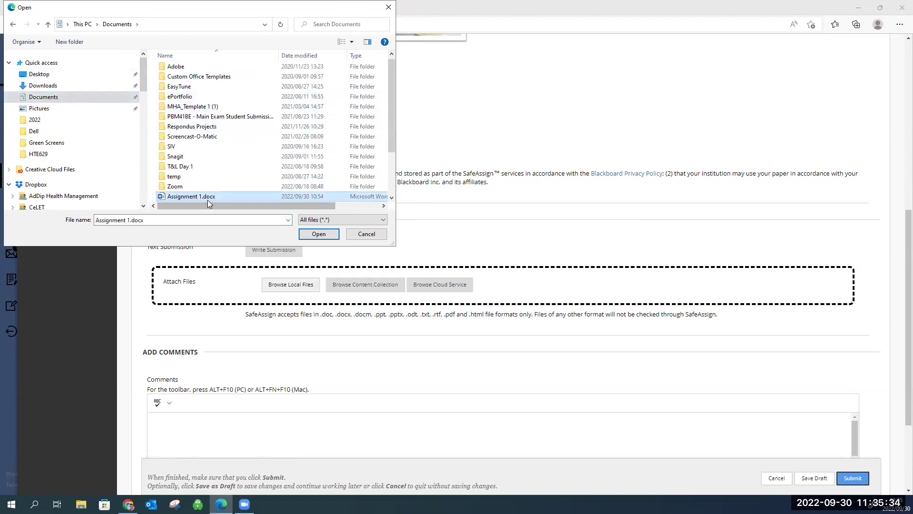
left_click(319, 234)
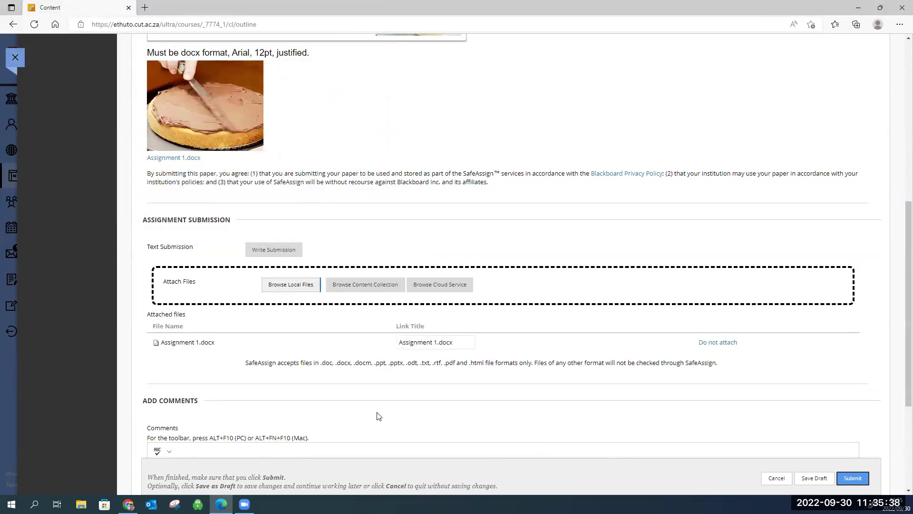
- Highlight the file formats SafeAssign accepts, and submit the assignment with the comment "Hi :)"
left_click_drag(323, 365, 489, 368)
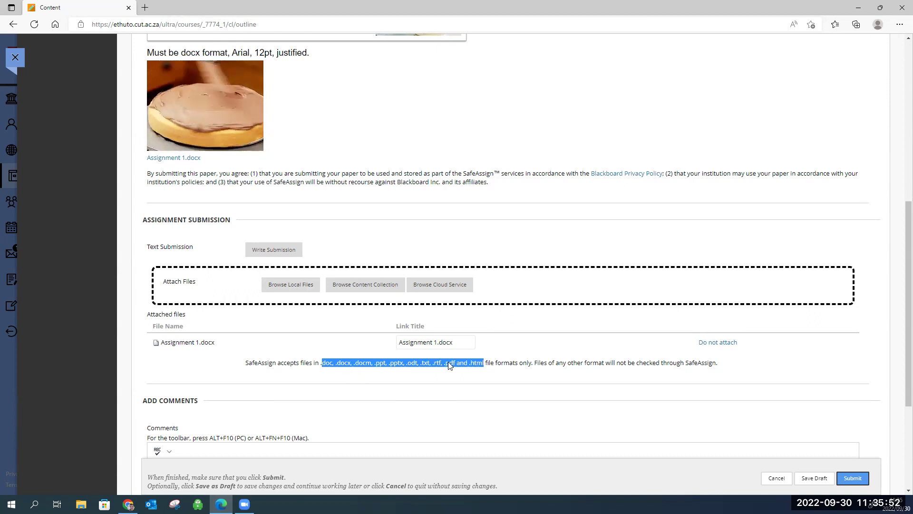
left_click(411, 375)
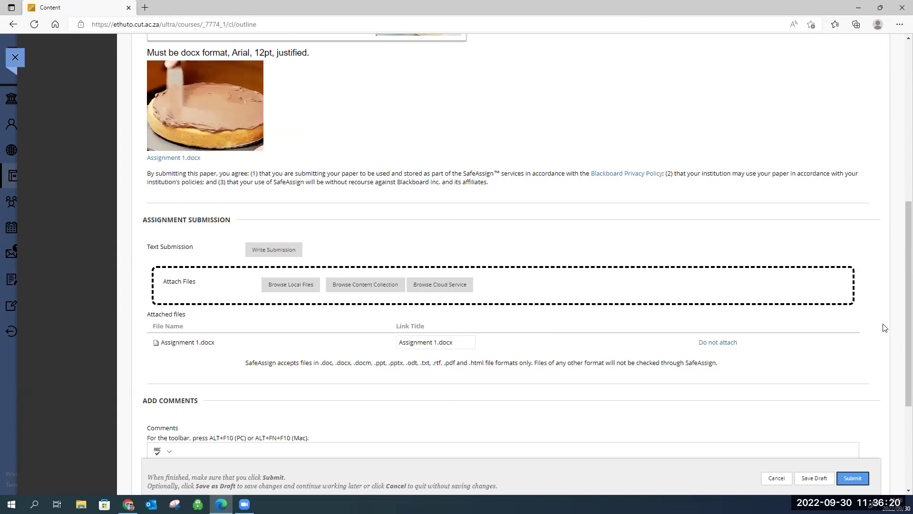
scroll(900, 314, "down", 4)
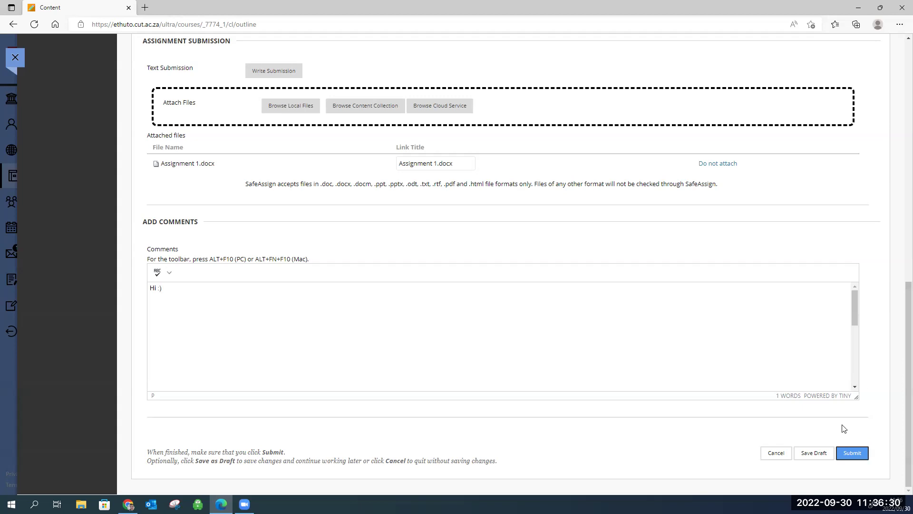
left_click(853, 461)
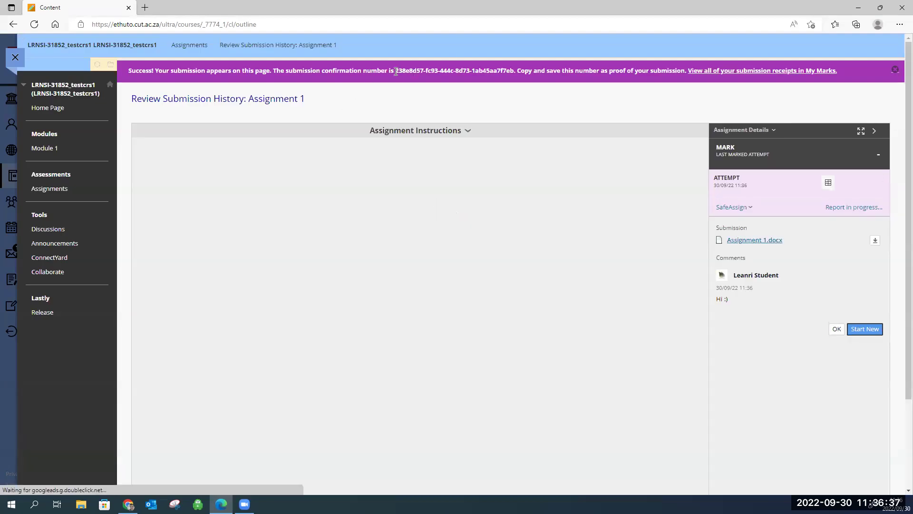
- Highlight the submission confirmation number, and reopen the Assignment 1 submission from the Assignments page to check its SafeAssign result
left_click_drag(396, 71, 518, 70)
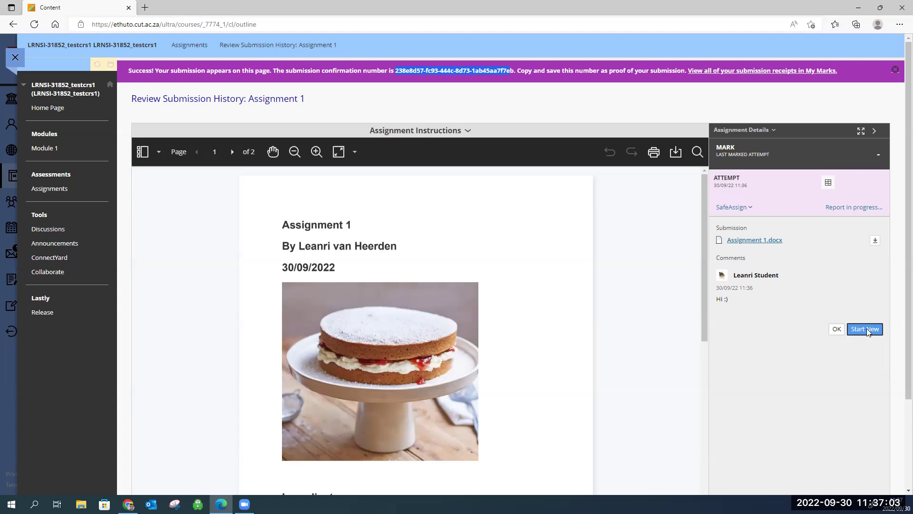
left_click(837, 330)
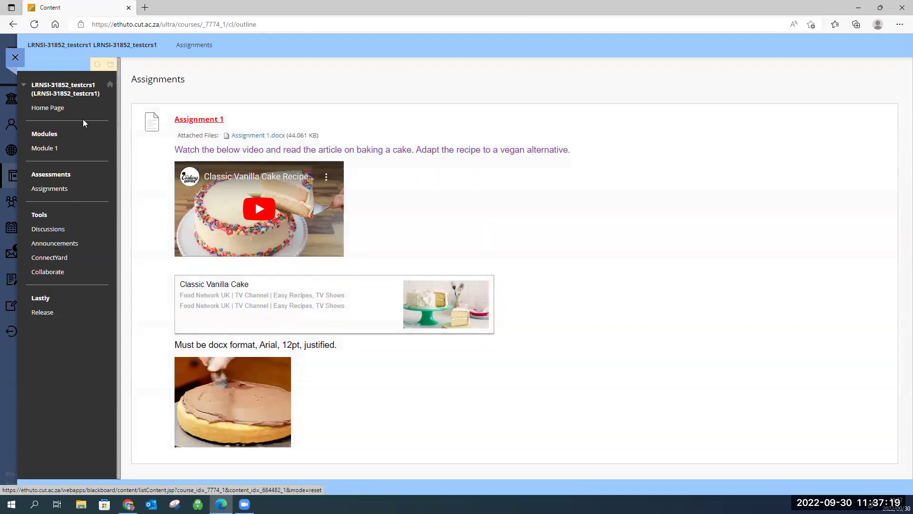
left_click(60, 109)
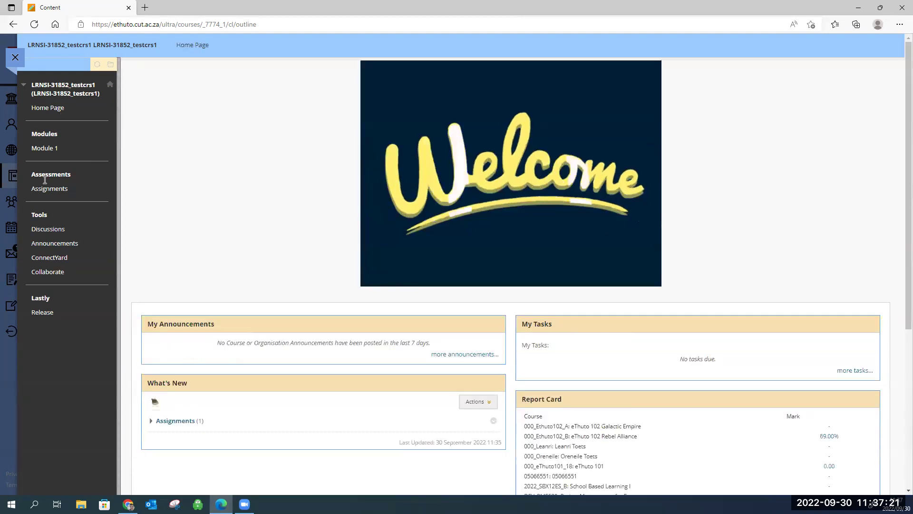
left_click(40, 190)
left_click(214, 120)
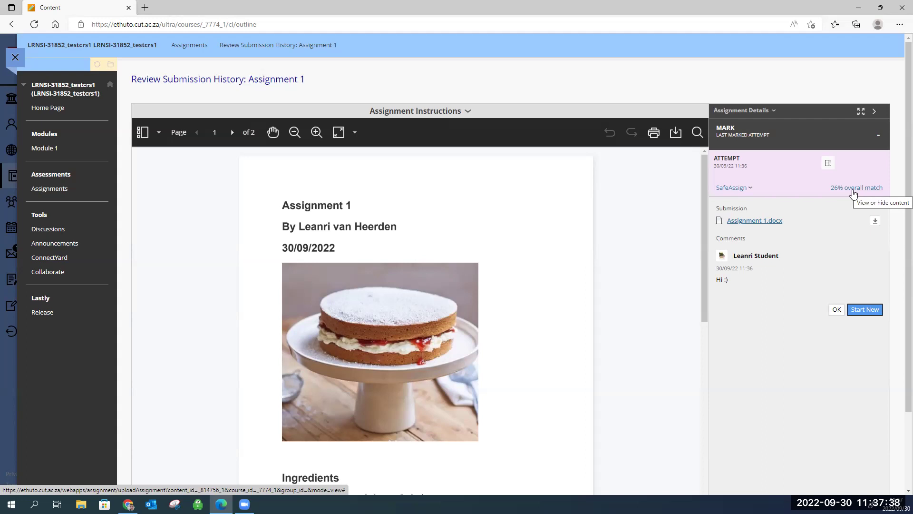
left_click_drag(703, 201, 684, 154)
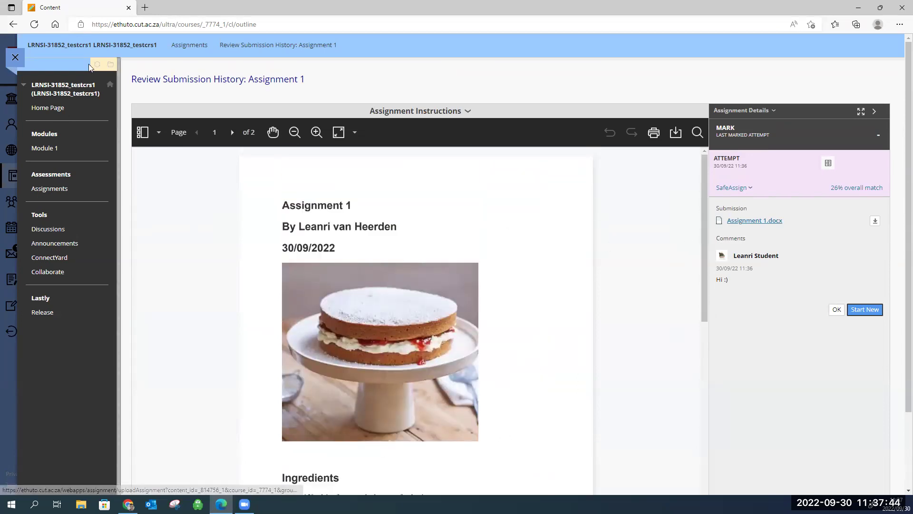
- Switch to the instructor account in Chrome and open the Needs Marking page of the Grade Centre
left_click(128, 504)
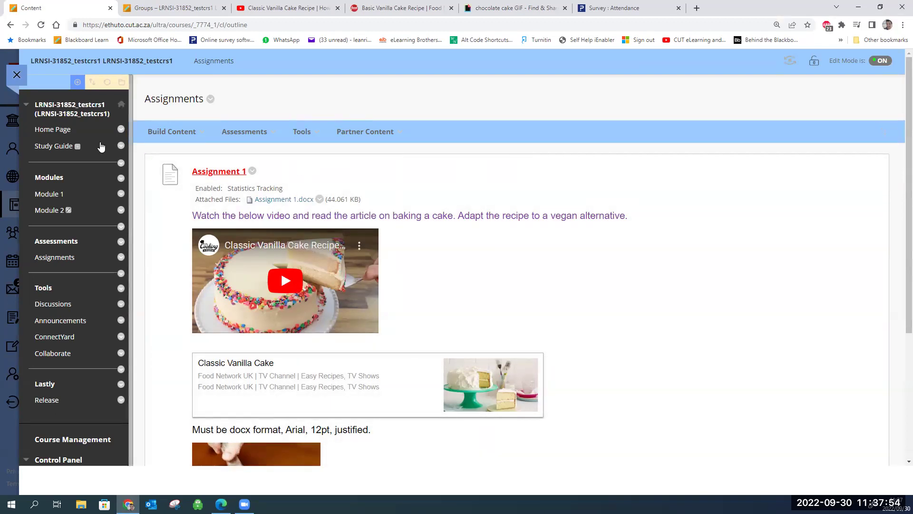
scroll(899, 333, "down", 3)
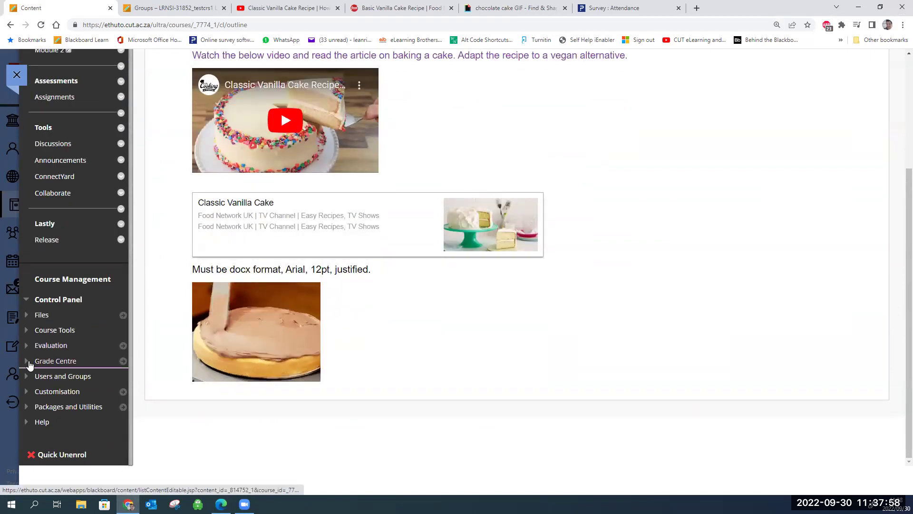
left_click(33, 364)
left_click(48, 373)
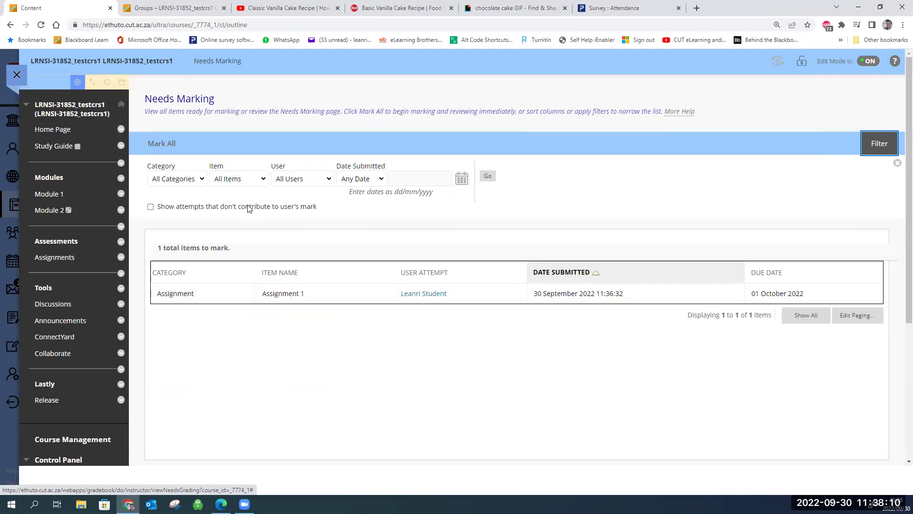
- View the item filter choices, keep All Items, and open the student's Assignment 1 attempt for marking
left_click(247, 180)
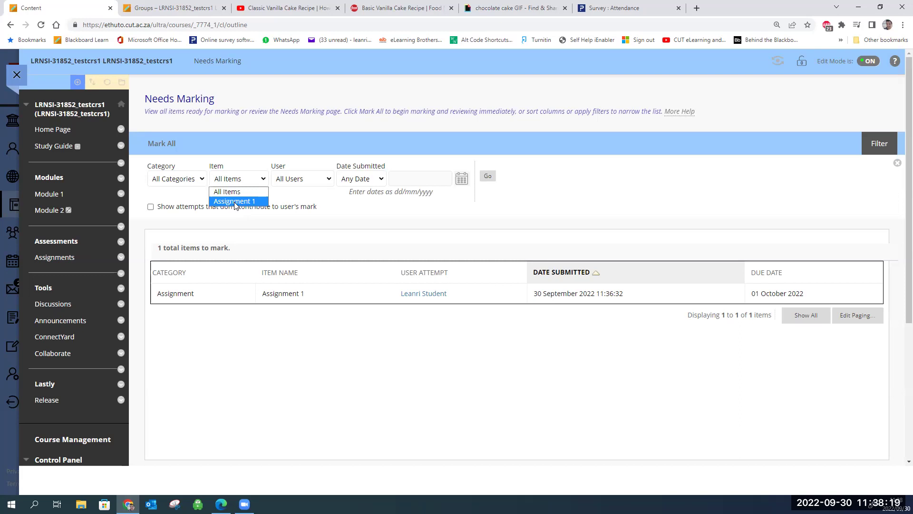
left_click(233, 192)
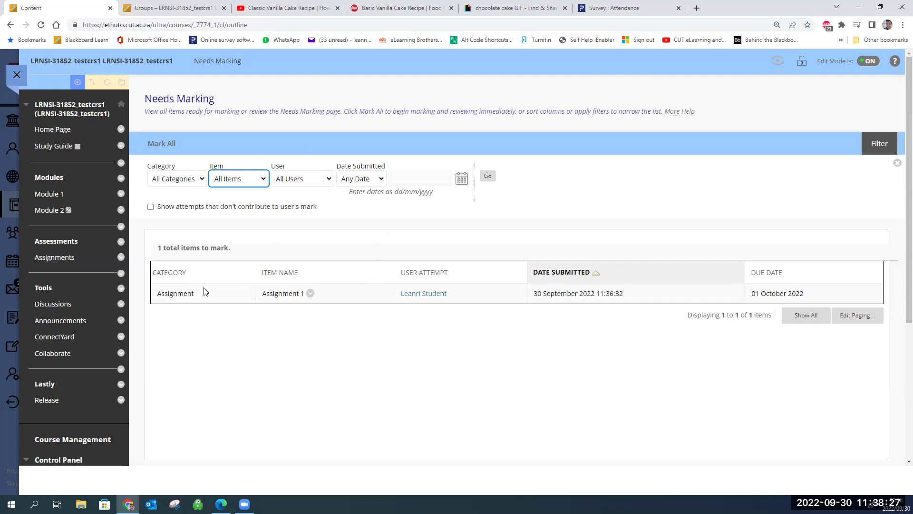
left_click(419, 296)
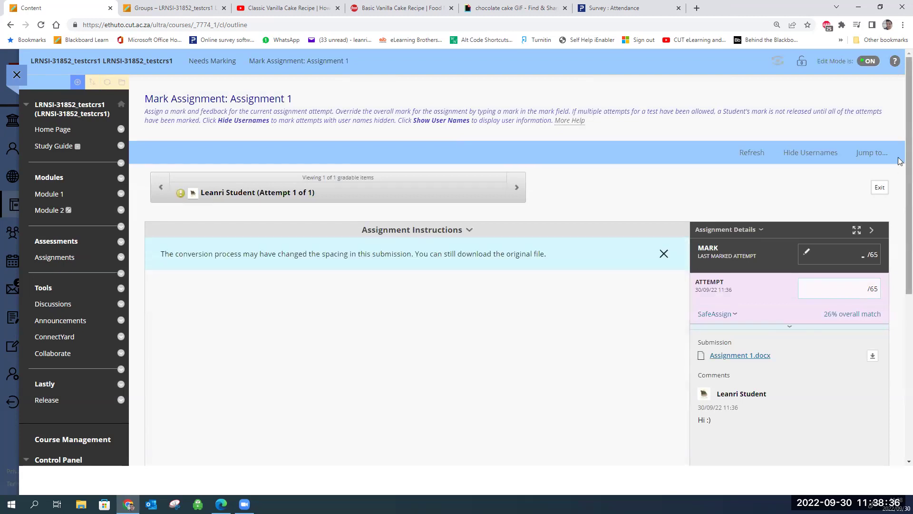
- Look through the submitted document and dismiss the notice about spacing changed by the conversion
scroll(901, 205, "down", 4)
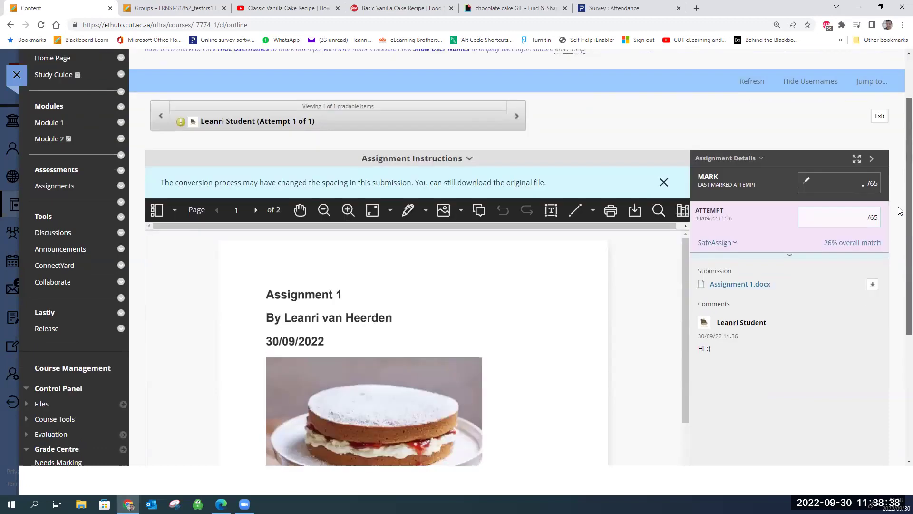
scroll(899, 304, "down", 2)
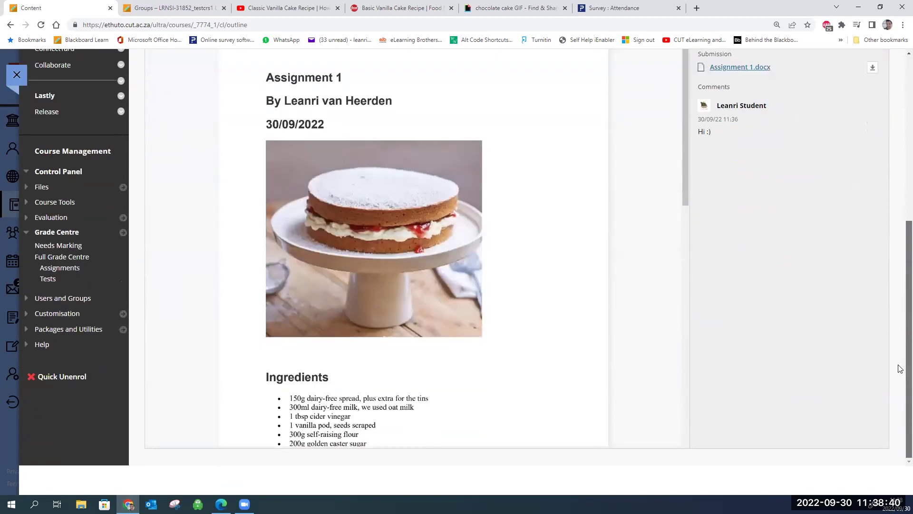
scroll(896, 285, "up", 2)
scroll(894, 261, "up", 1)
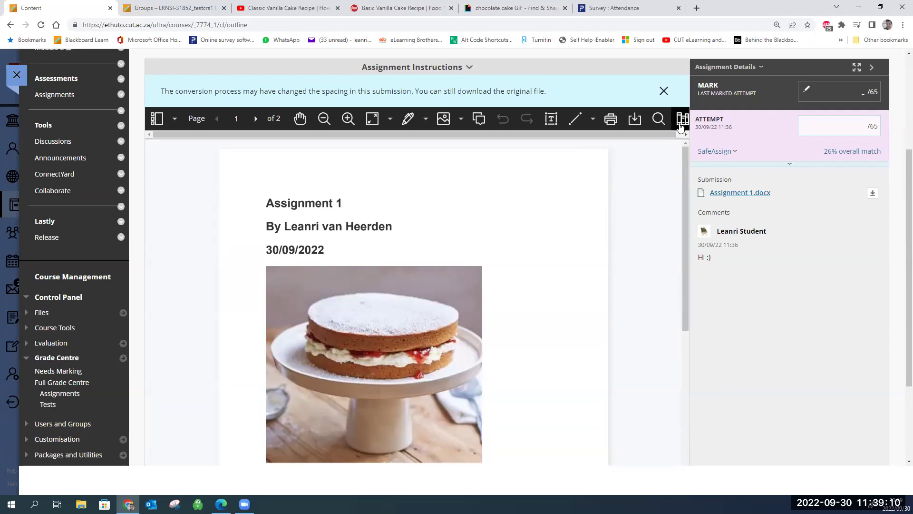
left_click(664, 91)
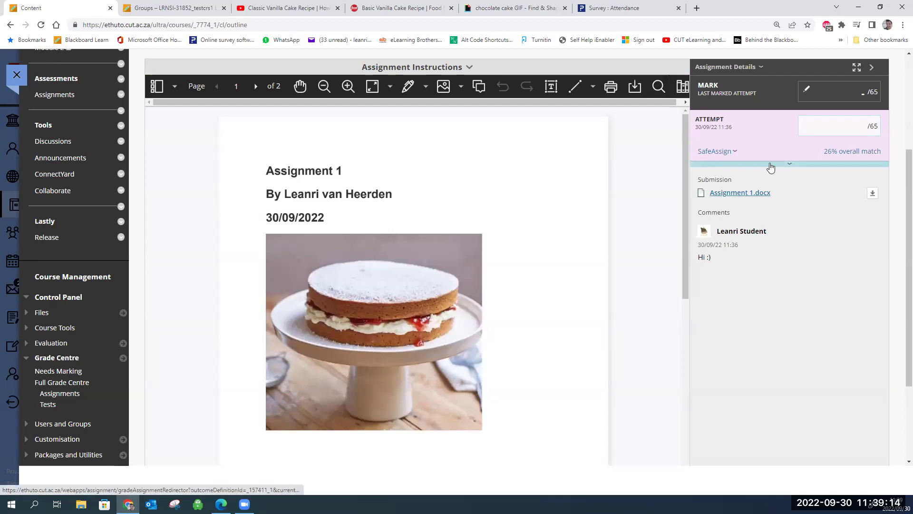
scroll(900, 165, "up", 2)
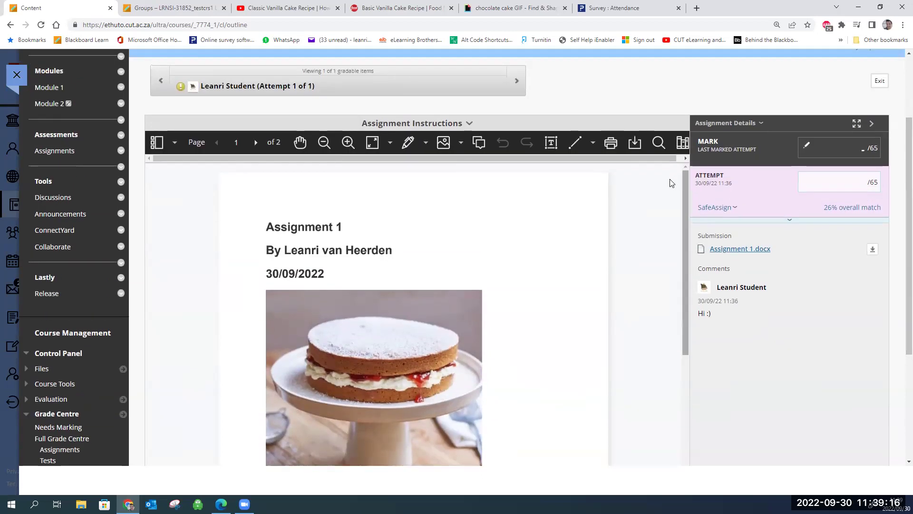
- Expand the attempt's marking section and open the Assignment Bake a cake rubric down to its criteria
left_click(789, 221)
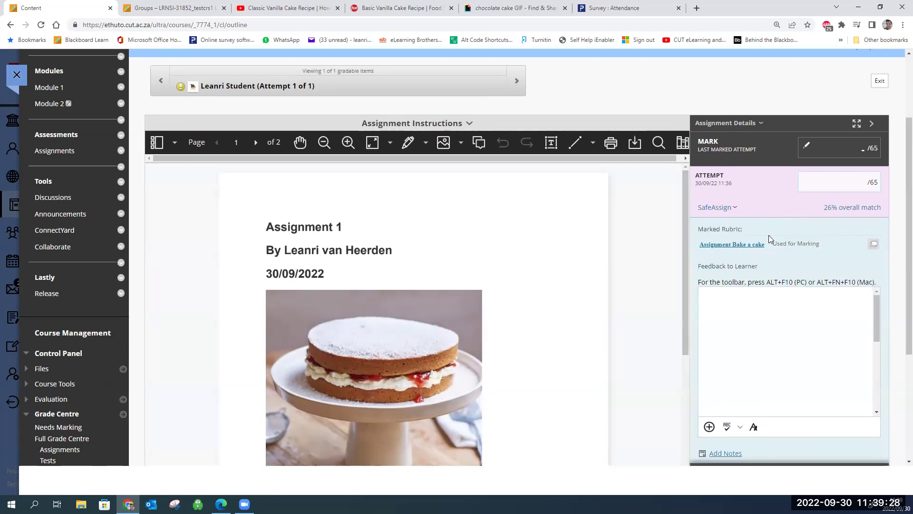
left_click(752, 245)
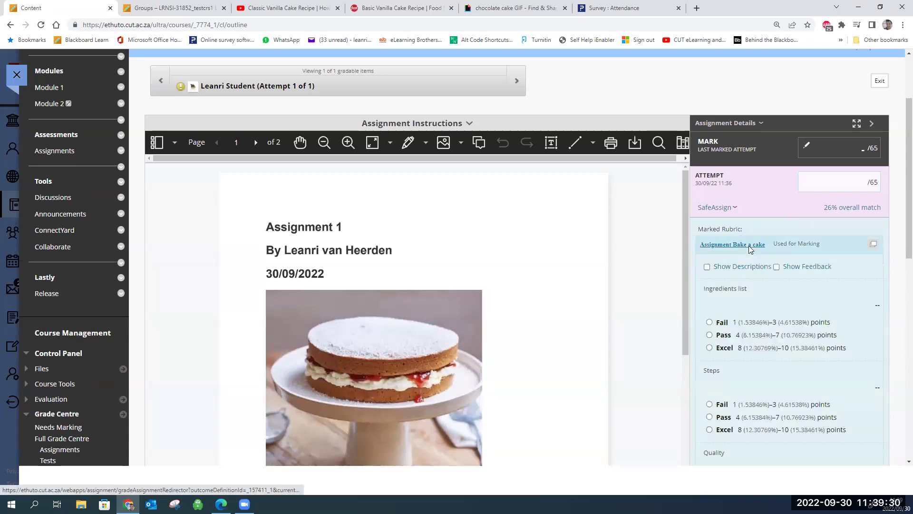
scroll(899, 183, "down", 4)
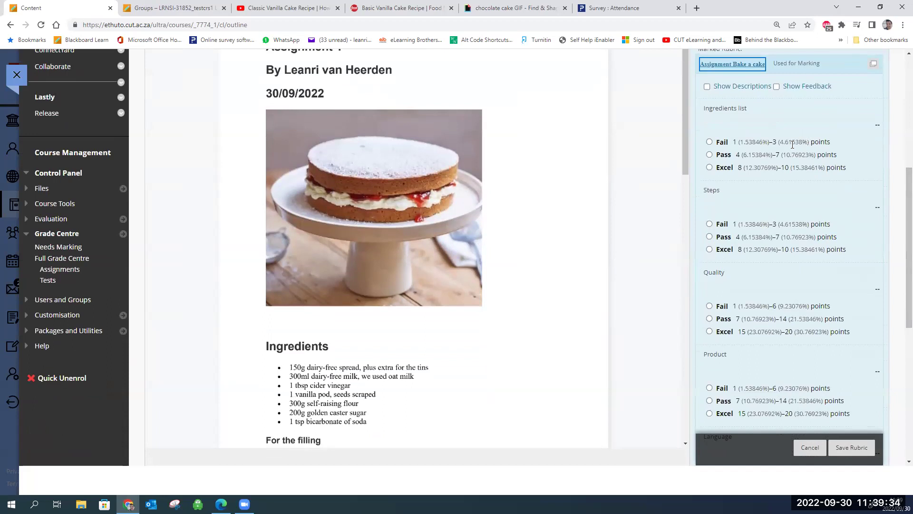
- Rate the Ingredients list criterion as Pass with 5 points, after trying the Fail level
left_click(709, 142)
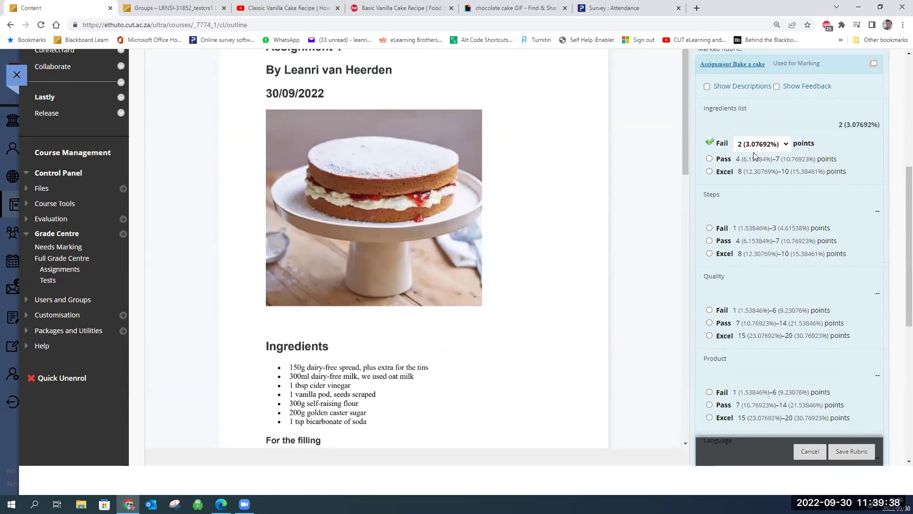
left_click(761, 144)
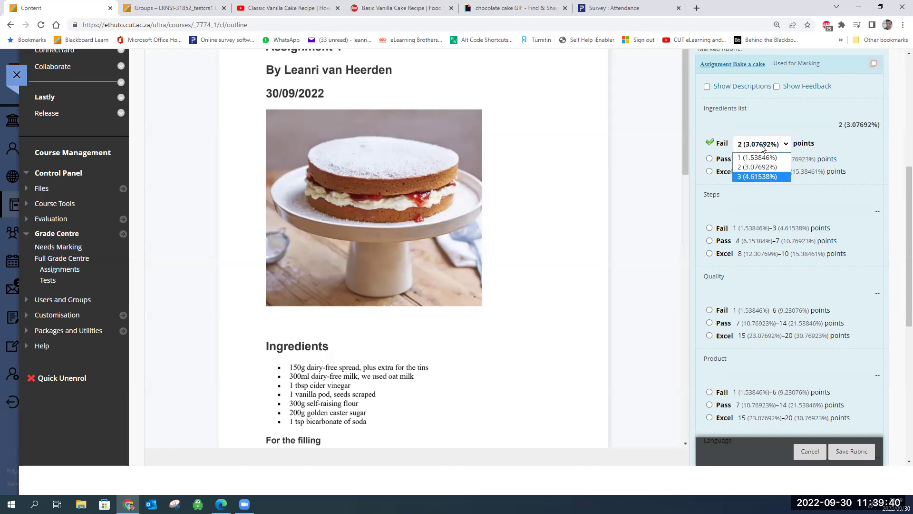
left_click(709, 158)
left_click(773, 156)
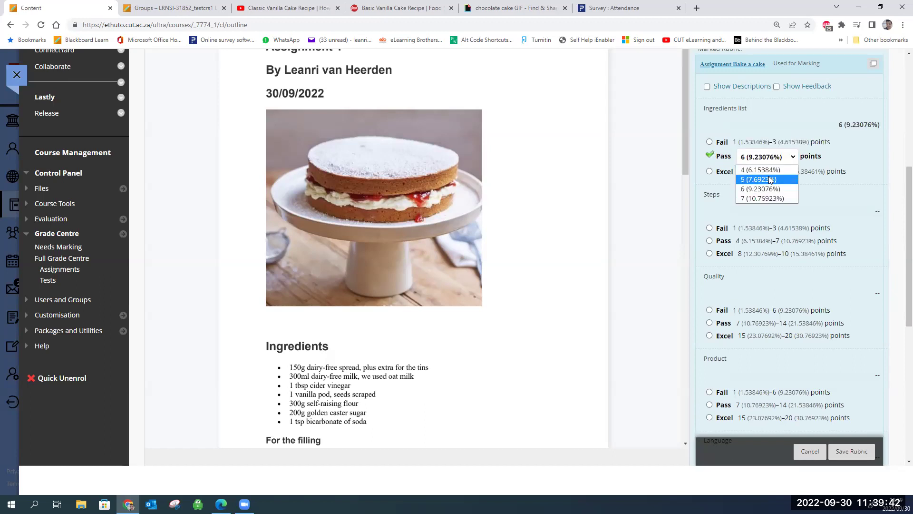
left_click(771, 179)
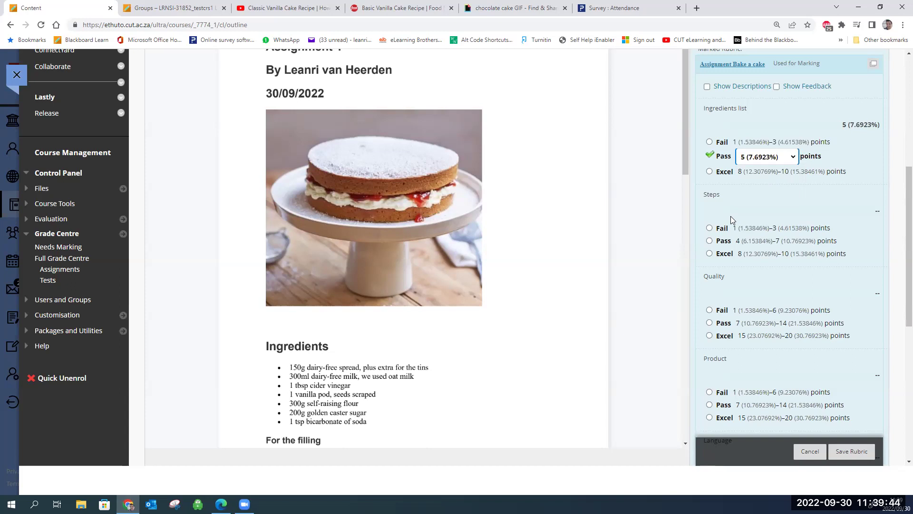
- Rate the Steps criterion as Pass with 4 points and the Quality criterion as Excel with 19 points
left_click(709, 240)
left_click(748, 244)
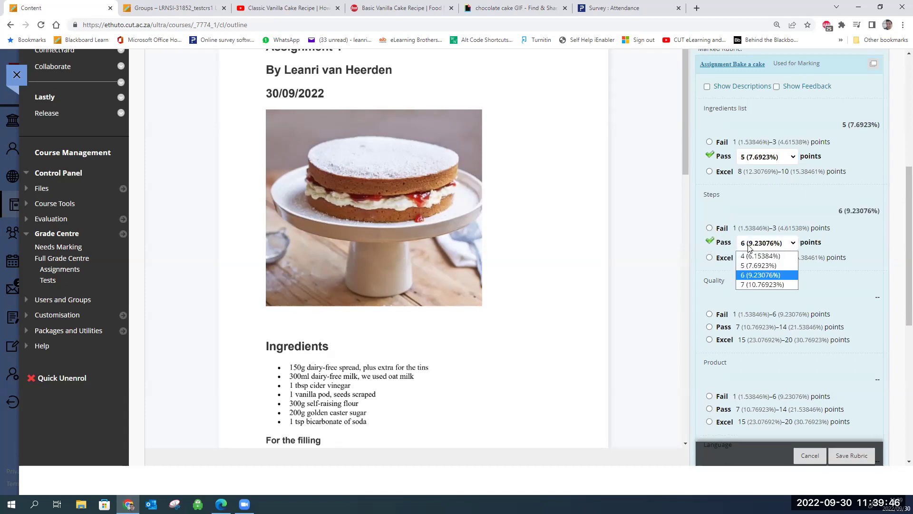
left_click(752, 257)
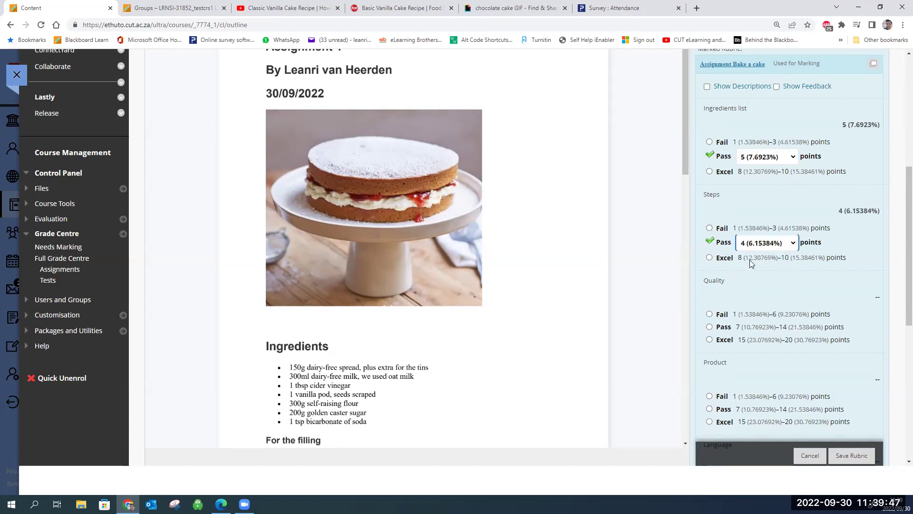
left_click(709, 339)
left_click(772, 342)
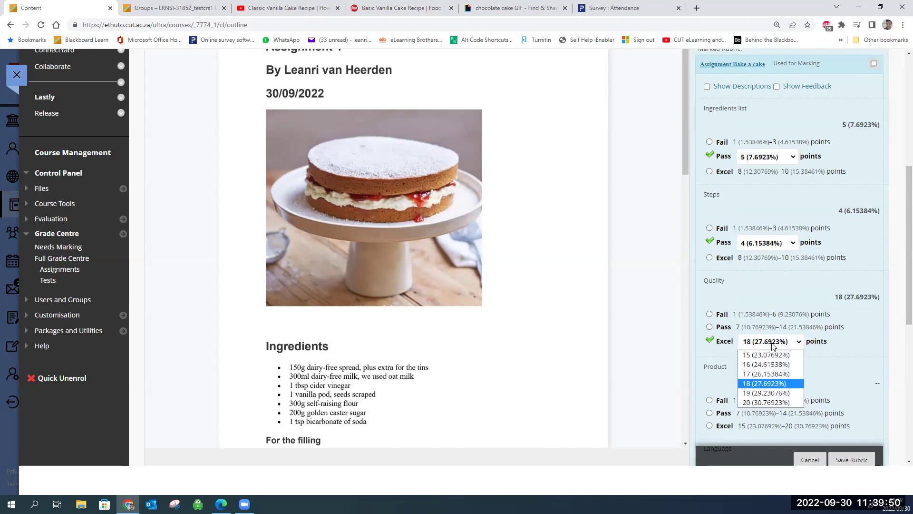
left_click(768, 392)
- Rate the Product criterion as Pass with 10 points and the Language criterion as Pass with 3 points
scroll(837, 333, "down", 3)
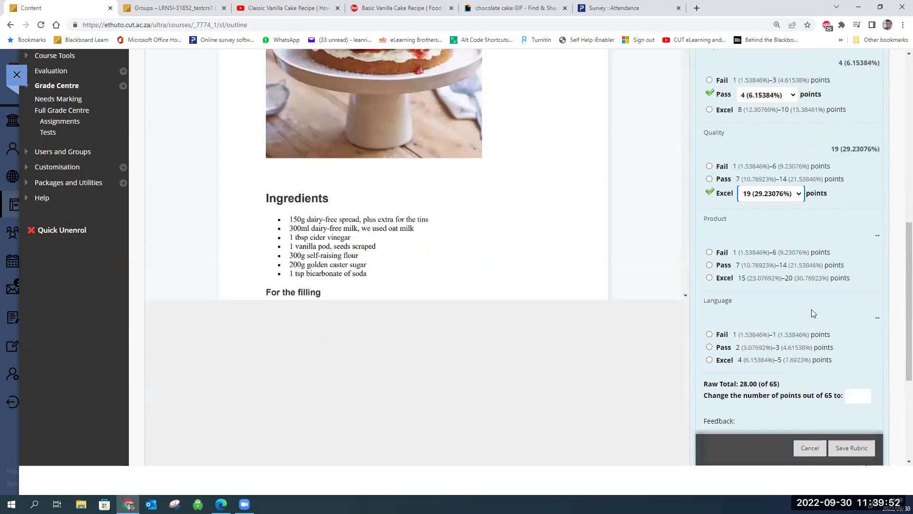
left_click(709, 265)
left_click(747, 268)
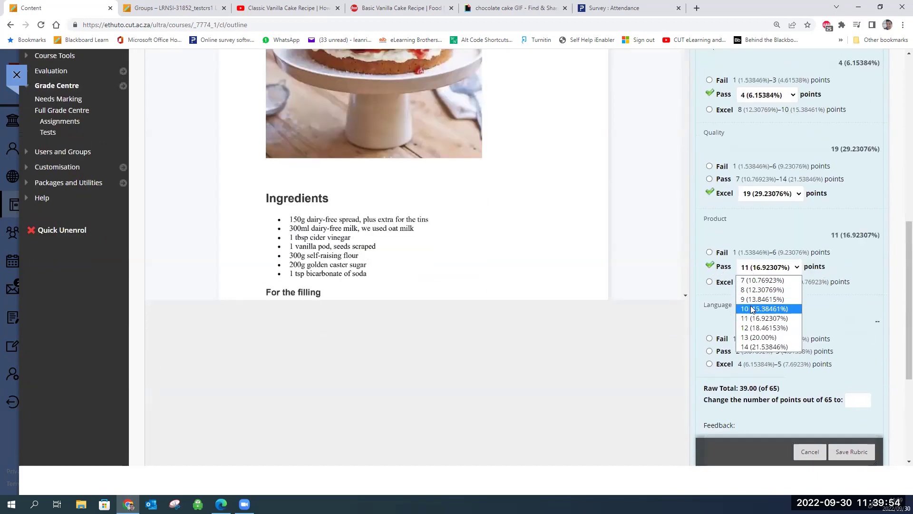
left_click(752, 309)
left_click(709, 350)
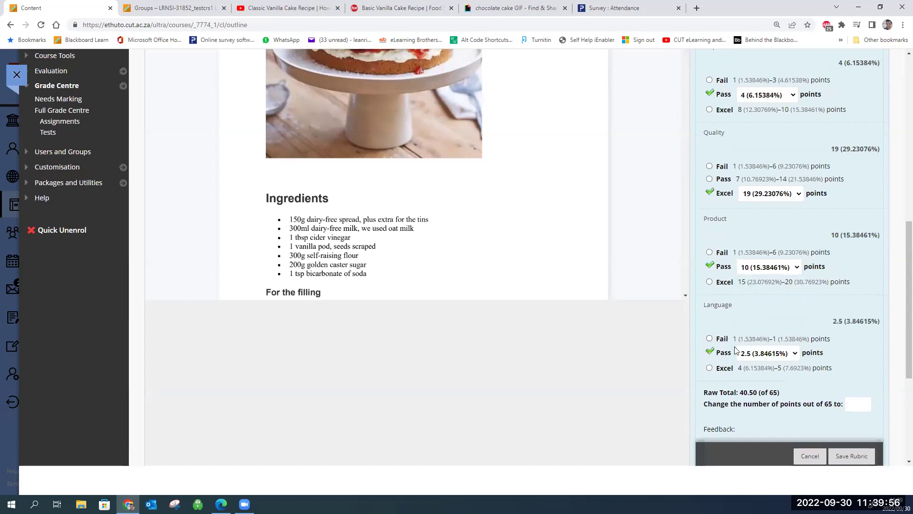
left_click(758, 351)
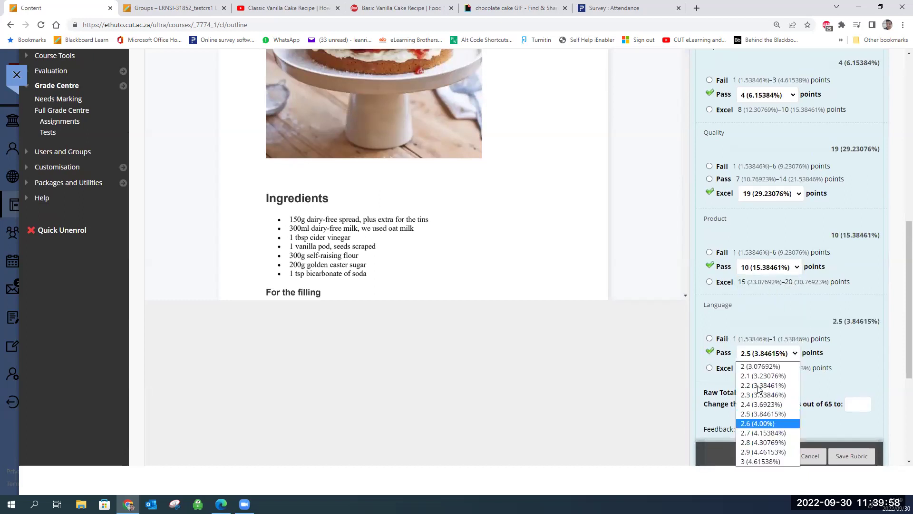
left_click(761, 461)
- Check the rubric's overall feedback field, leave it empty, and save the rubric evaluation
scroll(901, 341, "down", 2)
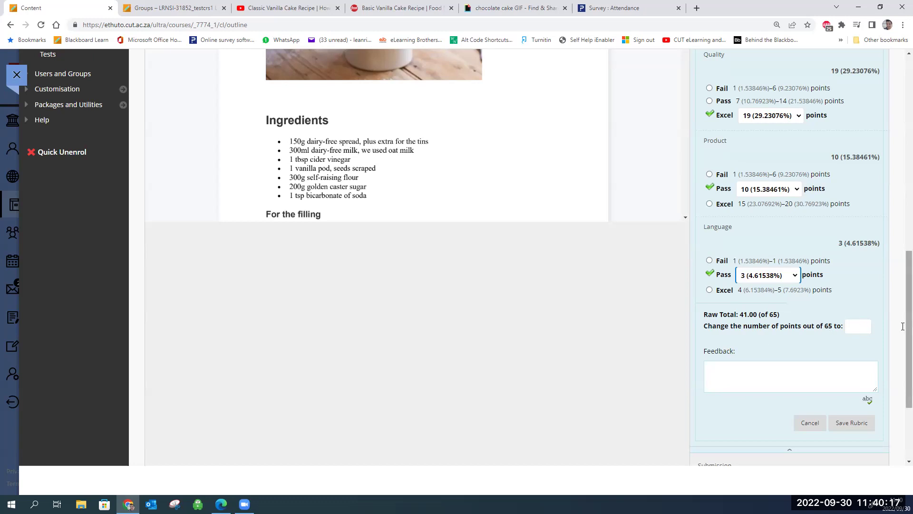
left_click(733, 380)
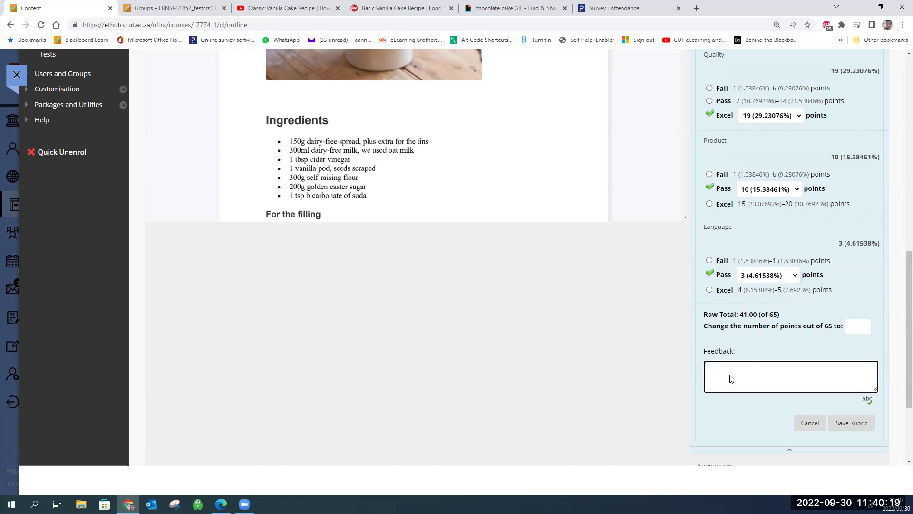
scroll(902, 365, "up", 10)
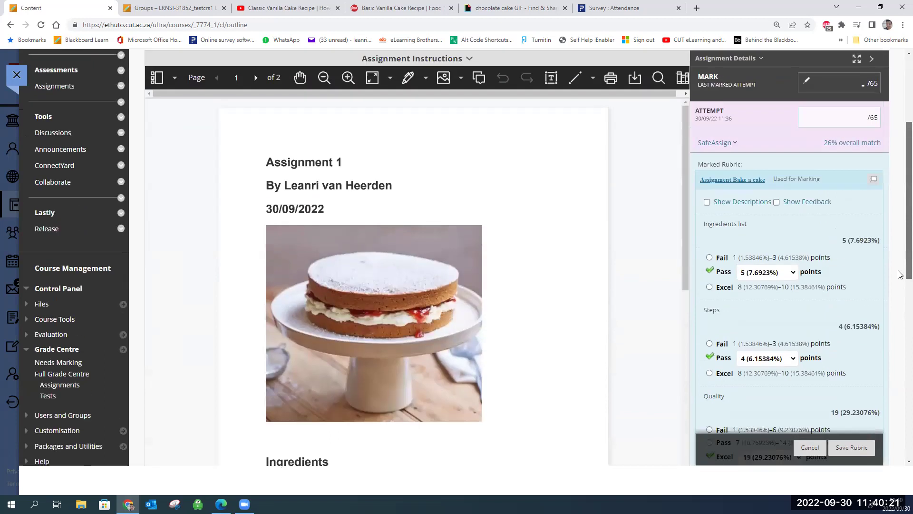
scroll(901, 364, "down", 10)
left_click(867, 446)
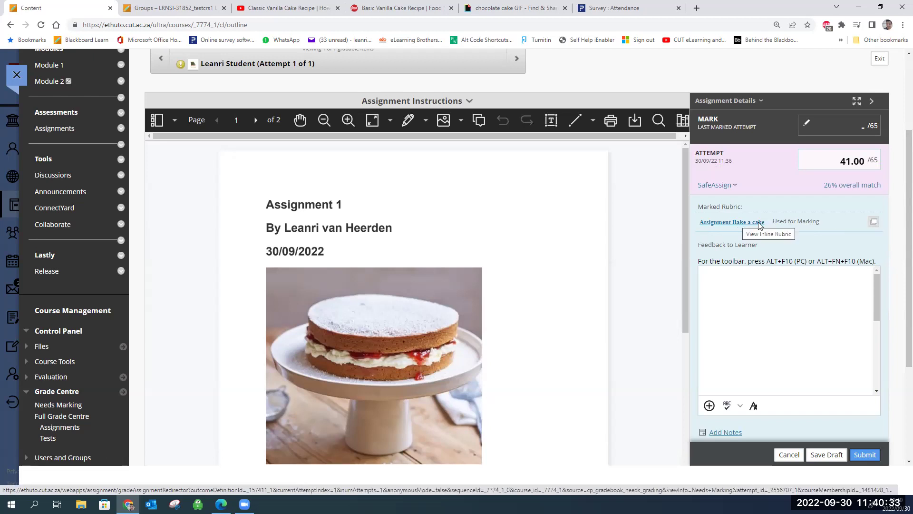
- Open the rubric in its own maximized window and change the Ingredients list score to 6 points
left_click(875, 222)
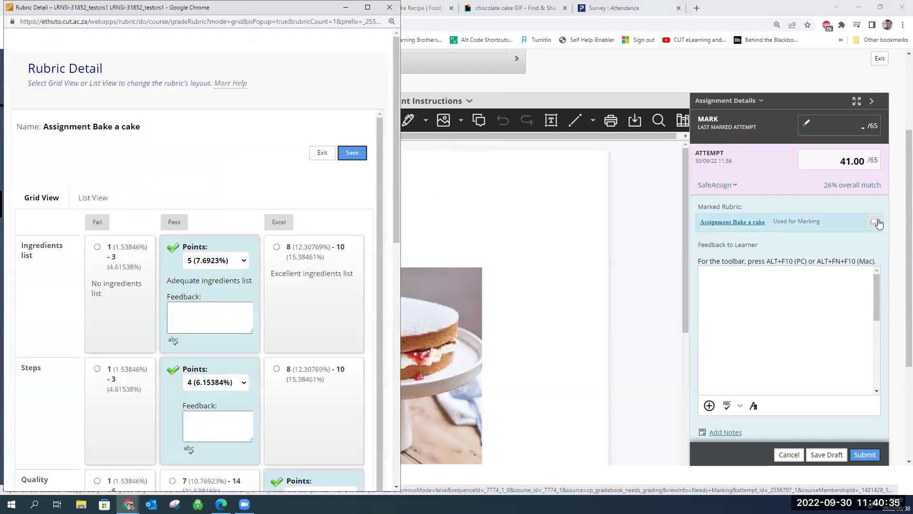
left_click(367, 7)
left_click(528, 207)
left_click(533, 240)
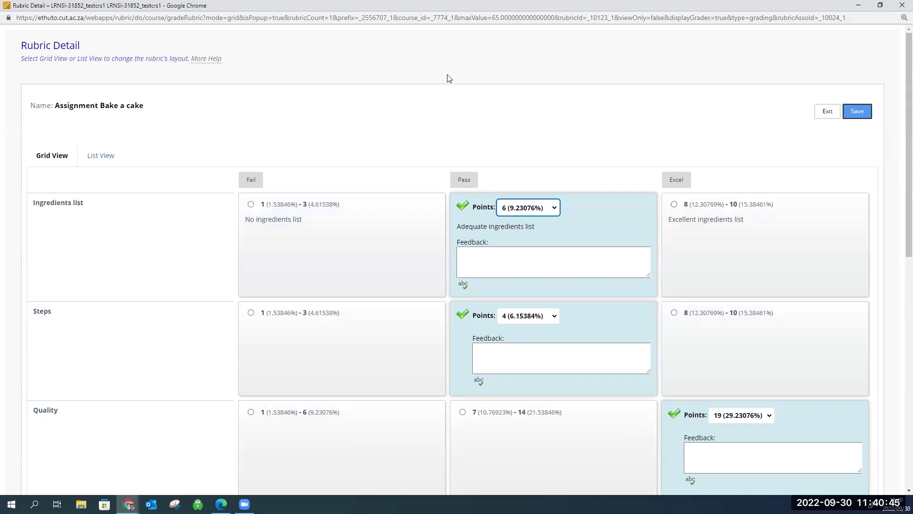
- Look over the criteria's feedback fields, enter "Not enough here." as feedback for Steps, and save the rubric
left_click(482, 271)
left_click(506, 355)
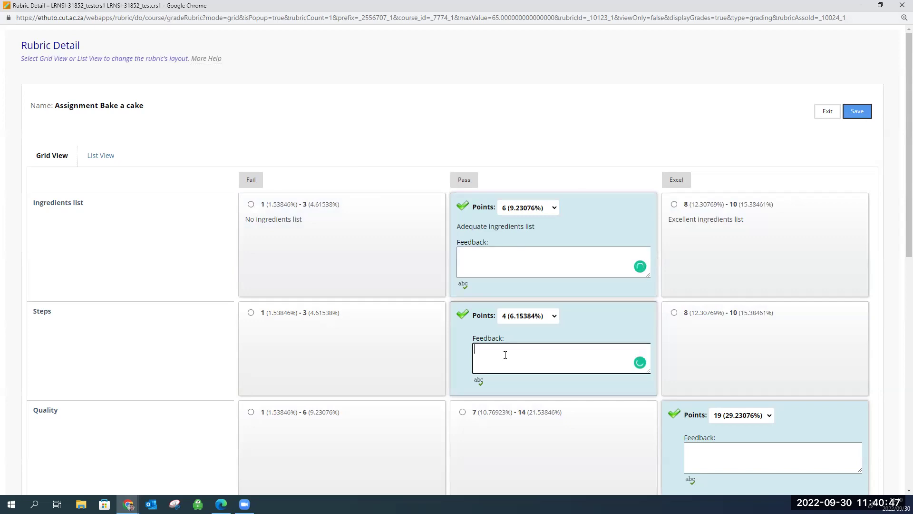
left_click_drag(903, 245, 645, 408)
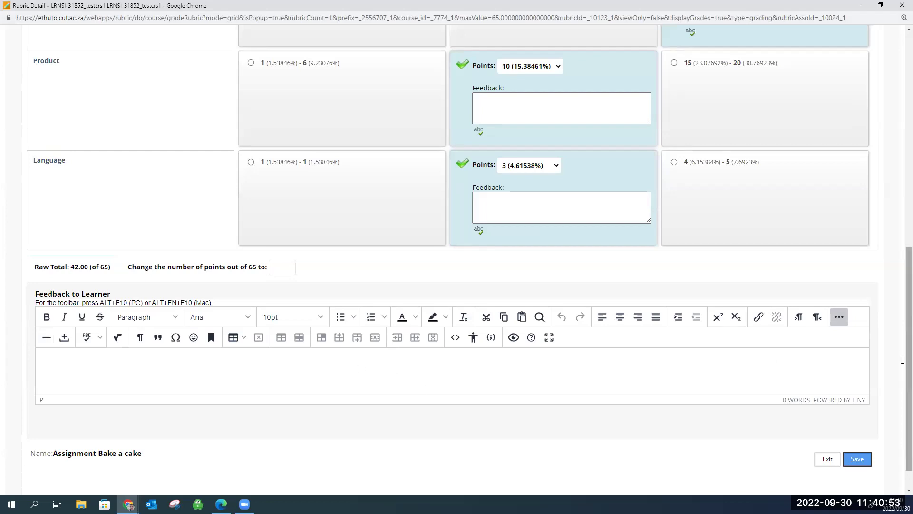
scroll(775, 361, "up", 8)
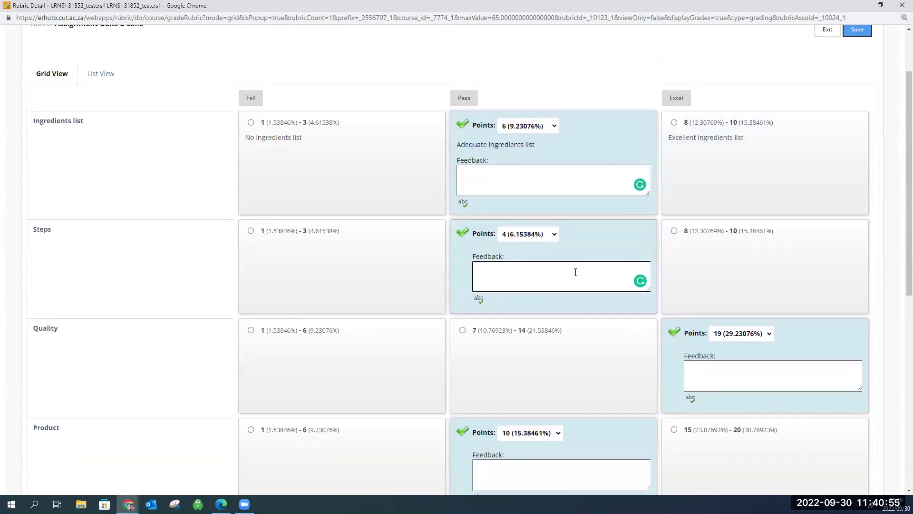
left_click(726, 377)
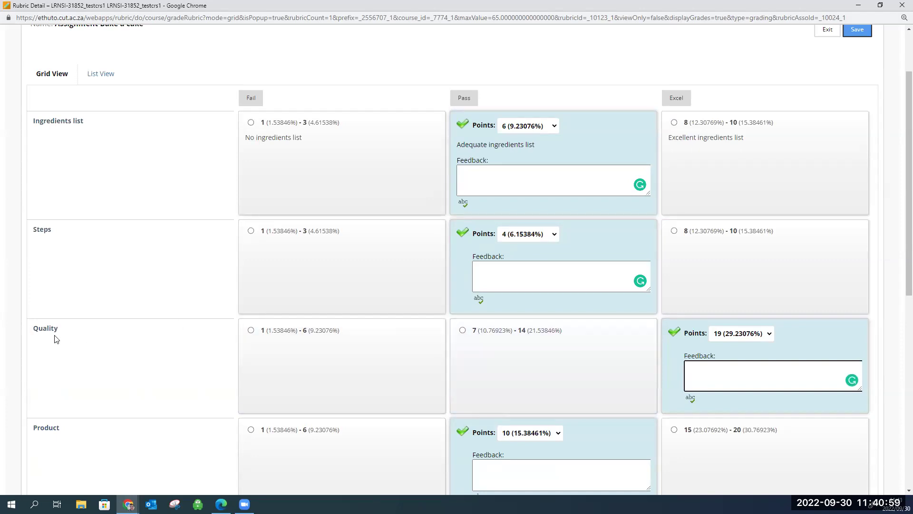
left_click(509, 270)
type("Not enoug")
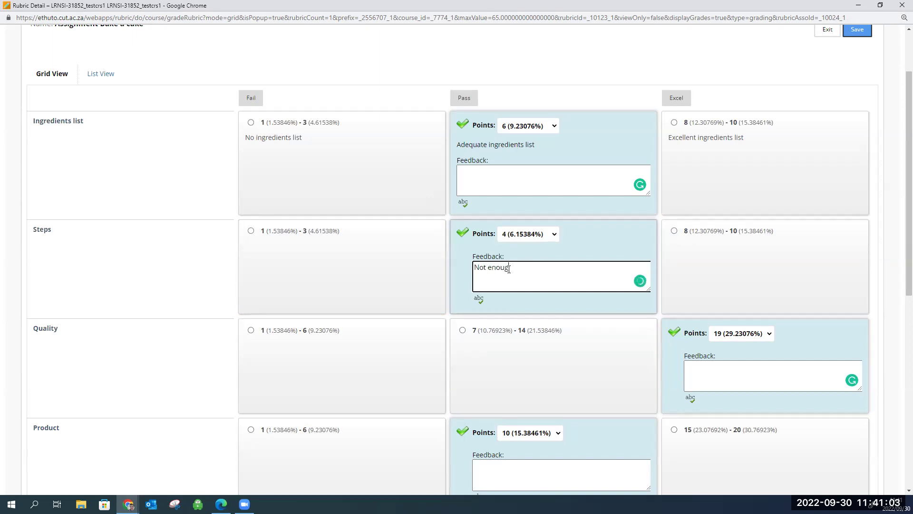
type("h here.")
left_click(860, 31)
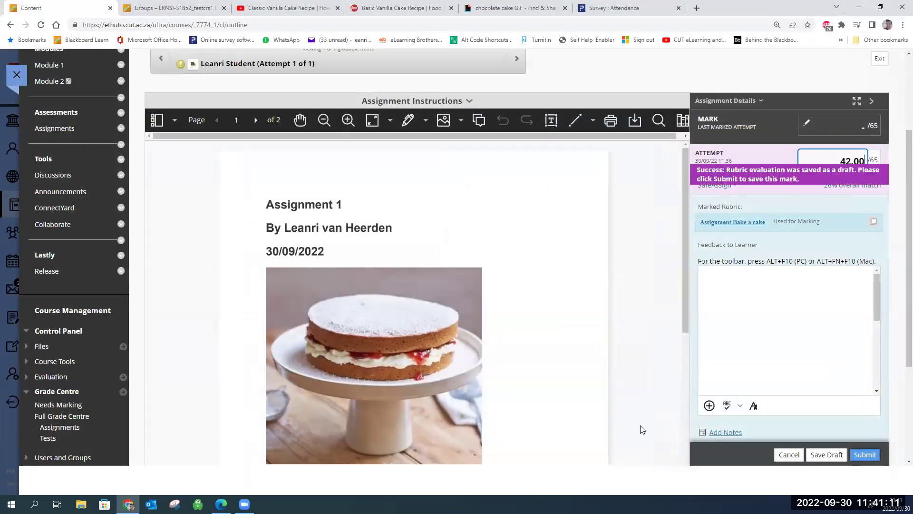
- Expand the attempt's SafeAssign section and open the originality report for Assignment 1.docx
scroll(899, 305, "down", 3)
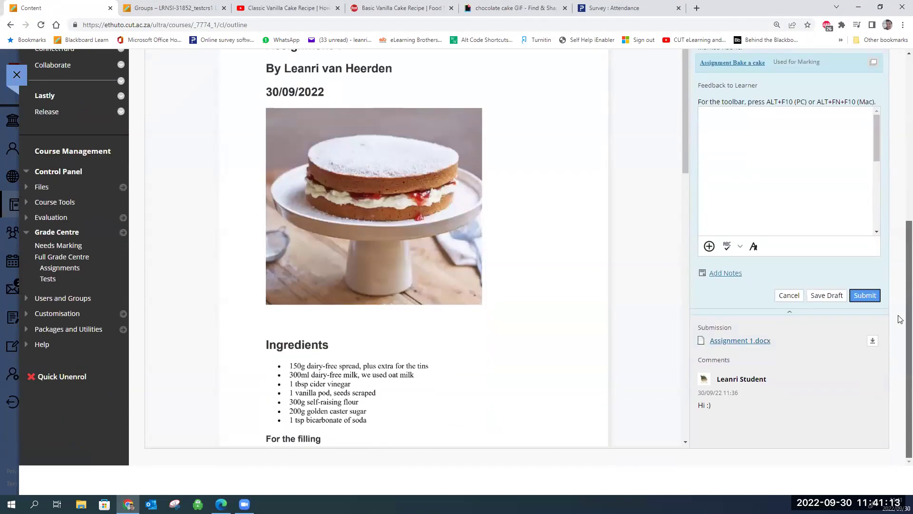
scroll(837, 322, "up", 3)
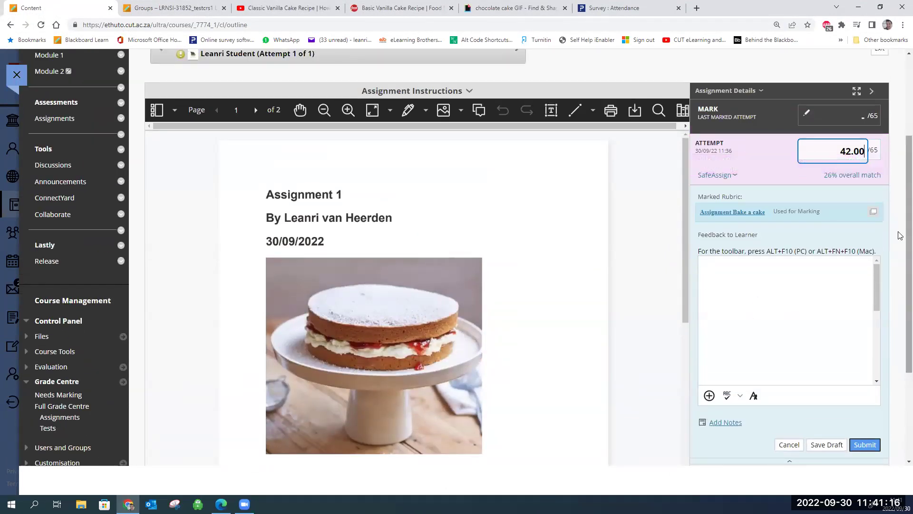
scroll(900, 191, "down", 2)
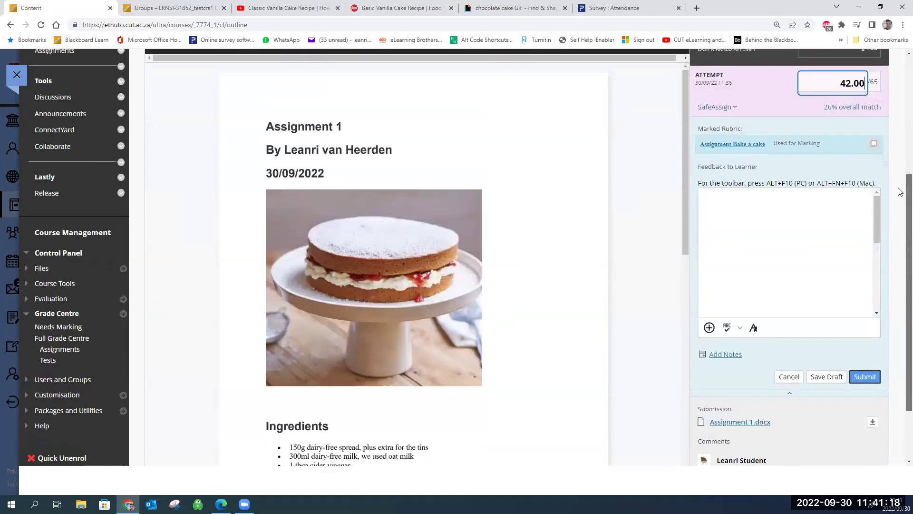
scroll(900, 191, "down", 2)
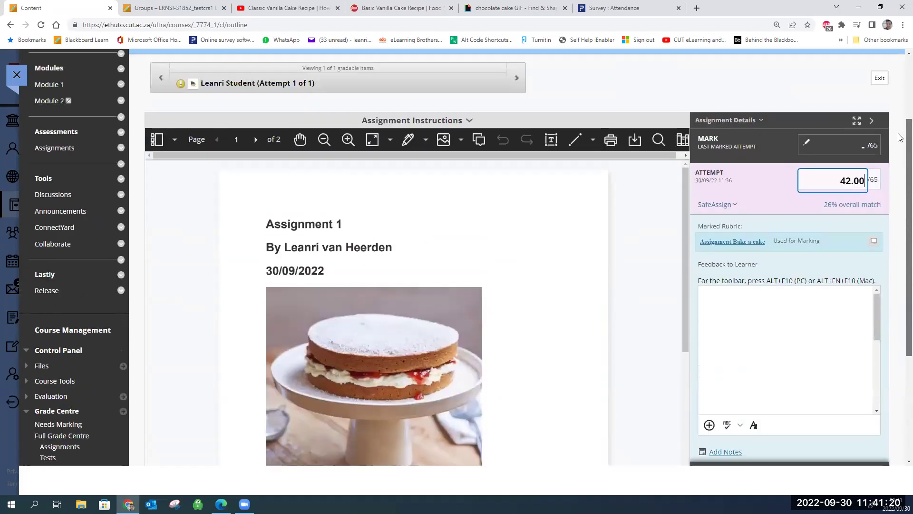
scroll(901, 274, "up", 5)
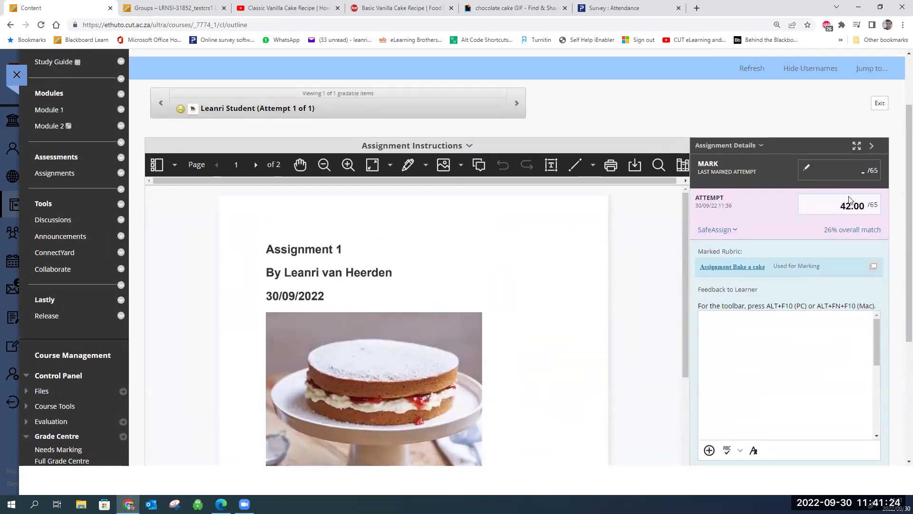
left_click(844, 231)
scroll(844, 233, "up", 2)
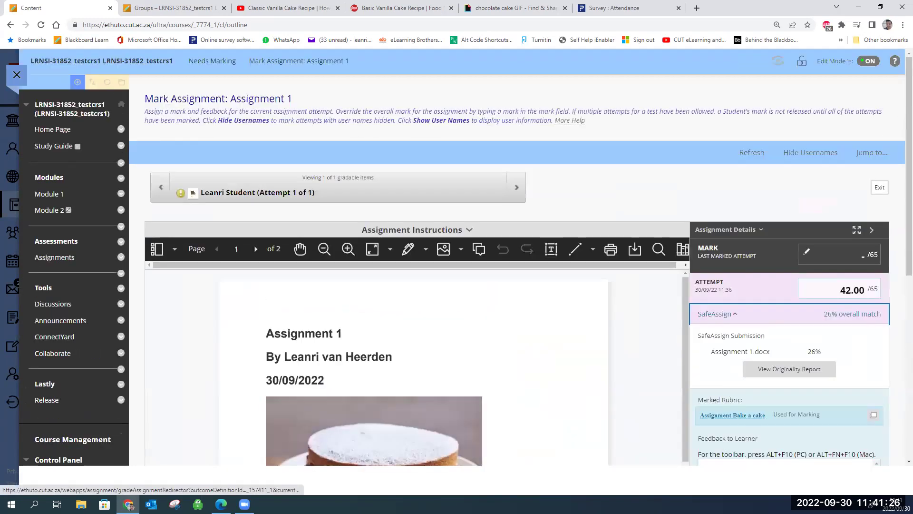
scroll(901, 258, "down", 2)
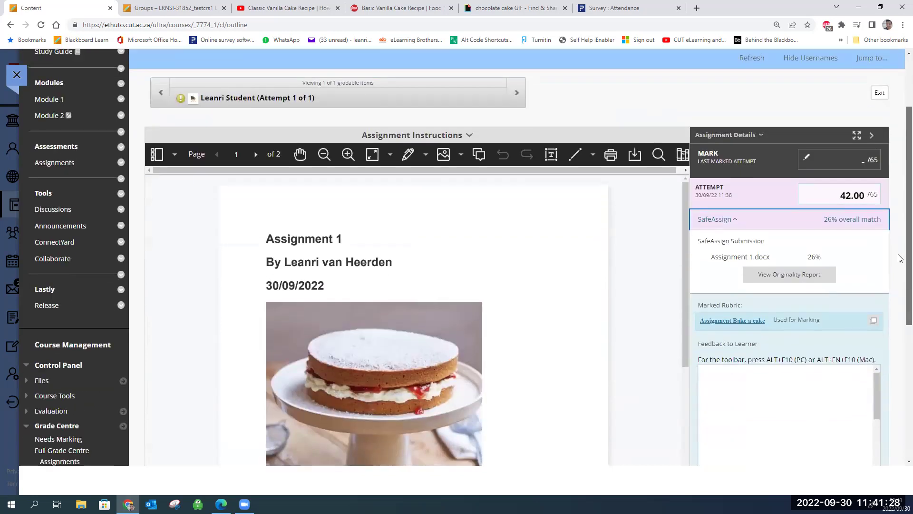
scroll(901, 258, "down", 1)
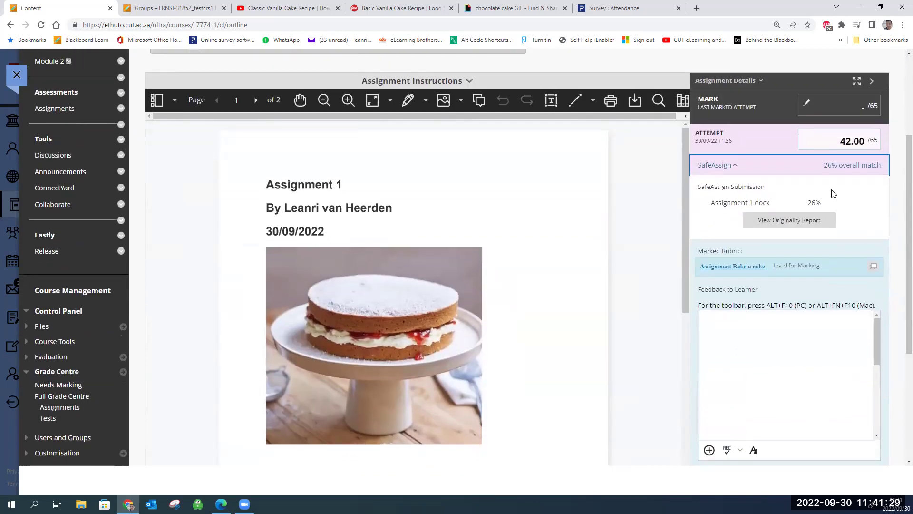
left_click(786, 231)
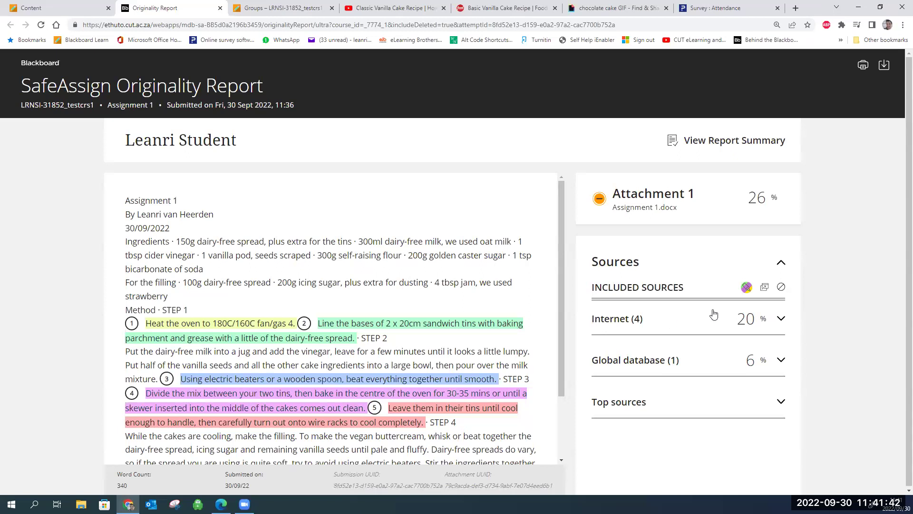
- Look through the highlighted passages in the originality report and expand its Internet sources
left_click_drag(902, 197, 903, 227)
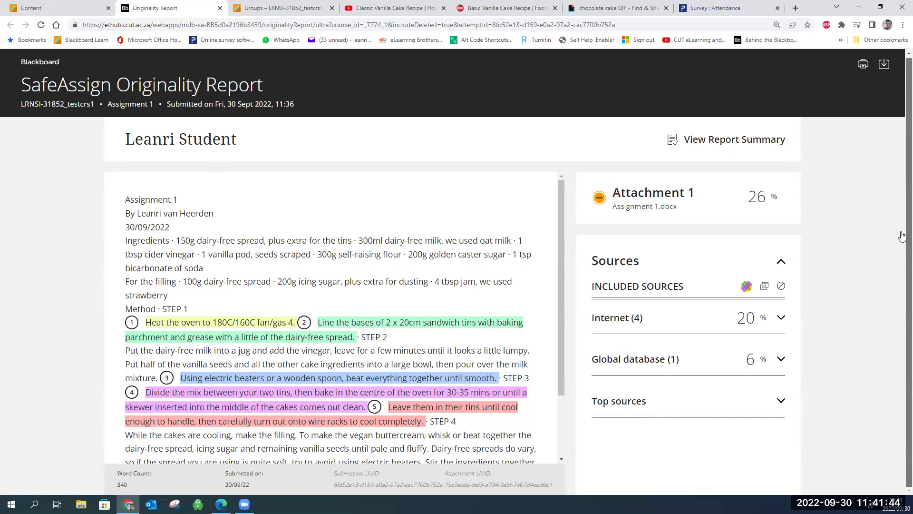
scroll(560, 366, "down", 1)
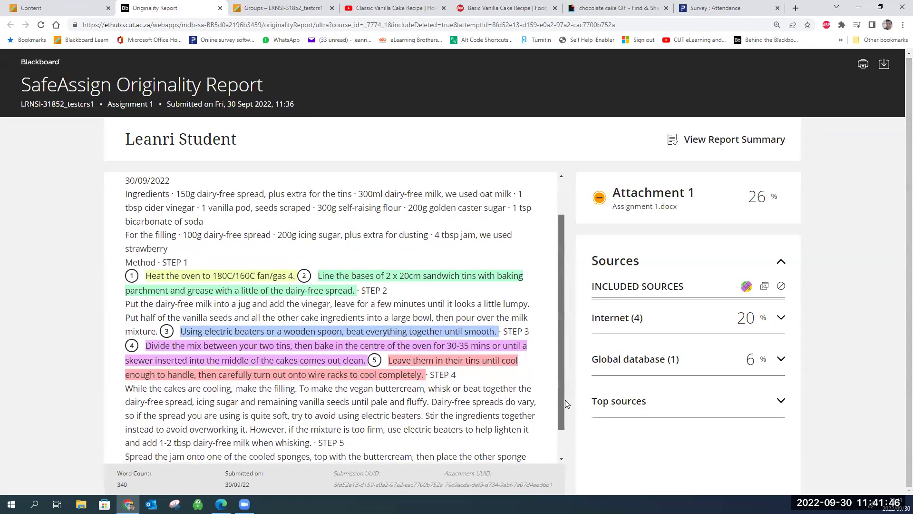
scroll(566, 366, "up", 1)
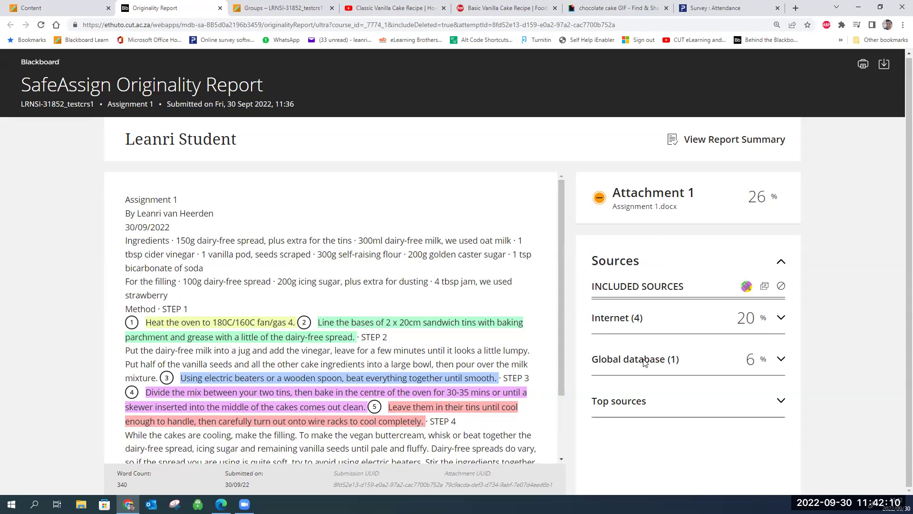
left_click(781, 319)
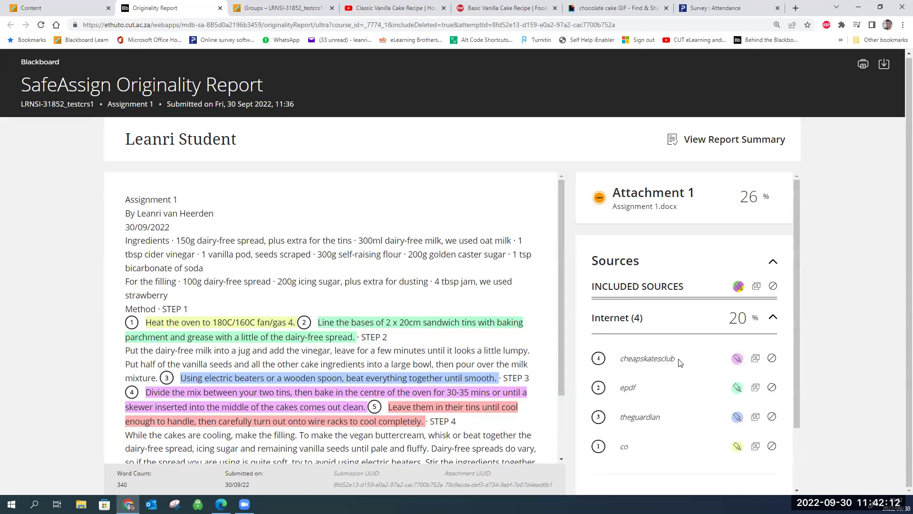
- Turn the cheapskatesclub match highlighting off and on again, and open the source comparison for passage 4
left_click(736, 361)
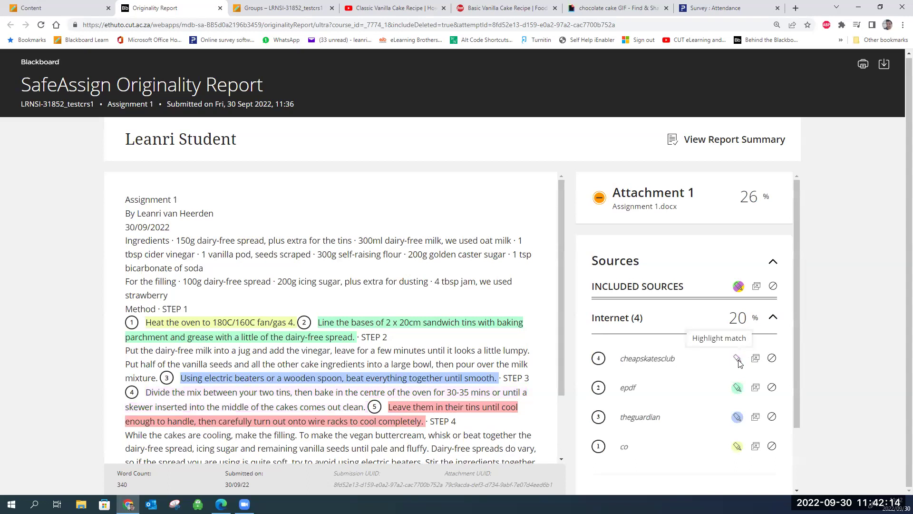
left_click(738, 359)
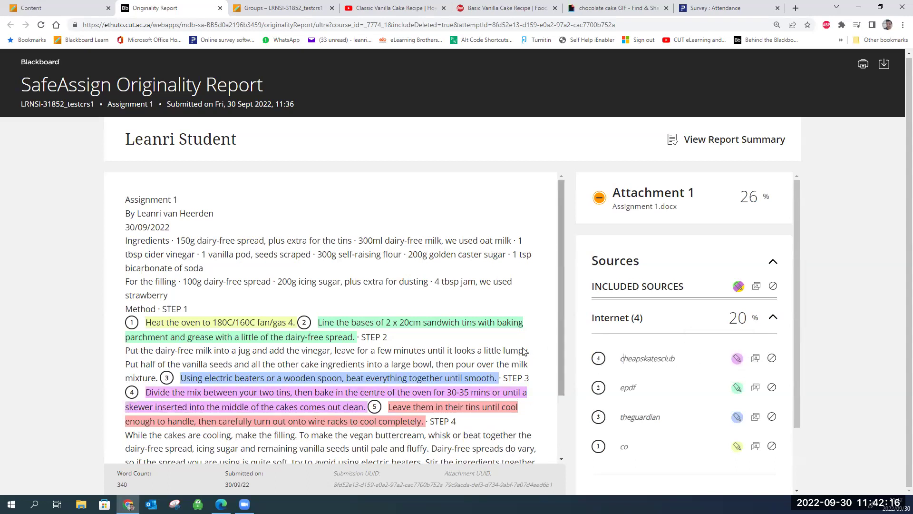
left_click(176, 396)
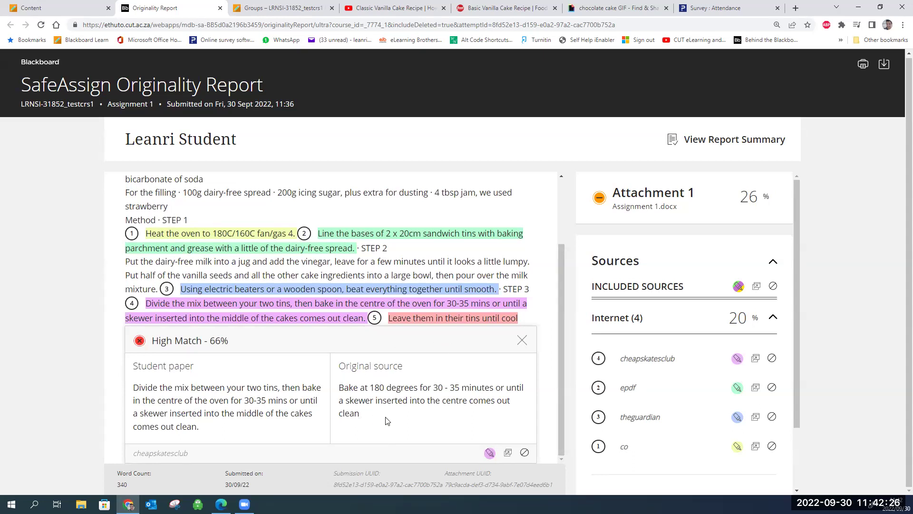
- Close the source comparison for passage 4 and dismiss the cheapskatesclub match from the report
left_click(522, 339)
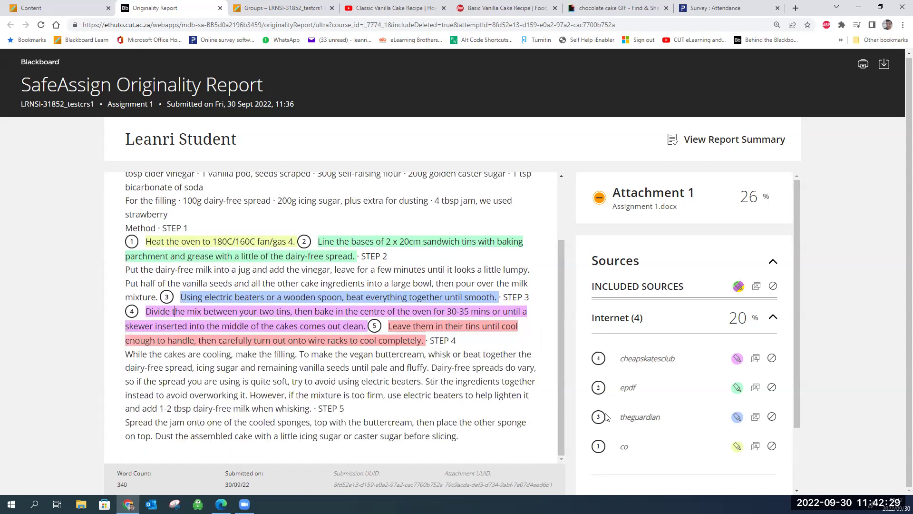
left_click(410, 325)
left_click(519, 352)
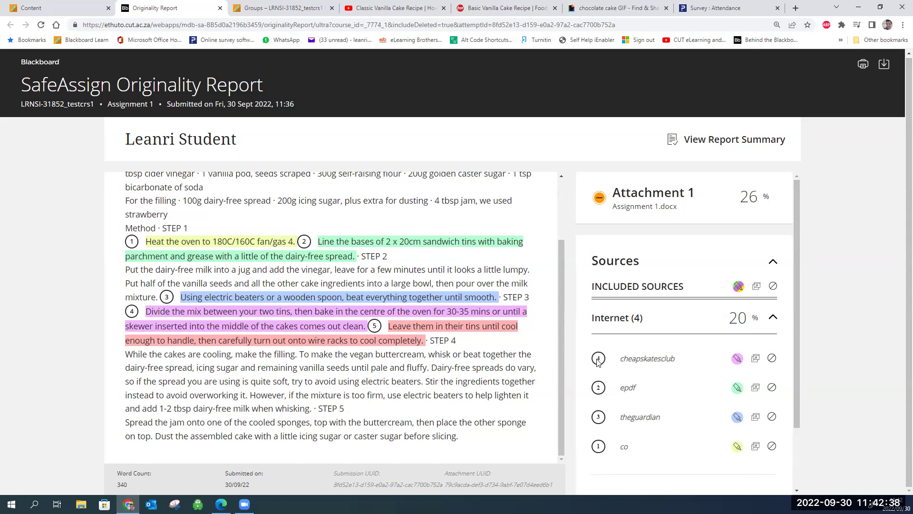
left_click(773, 359)
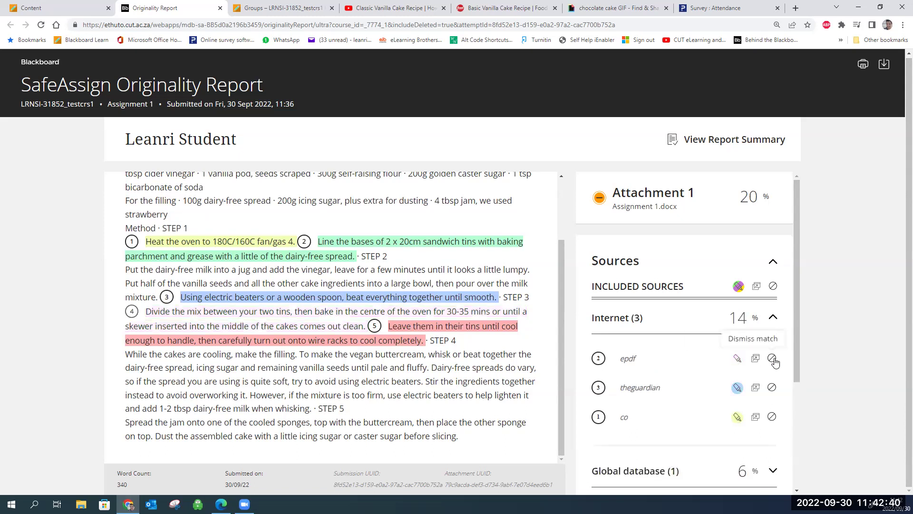
- Look over the report's included and excluded source groups and collapse the Internet sources
scroll(768, 344, "down", 4)
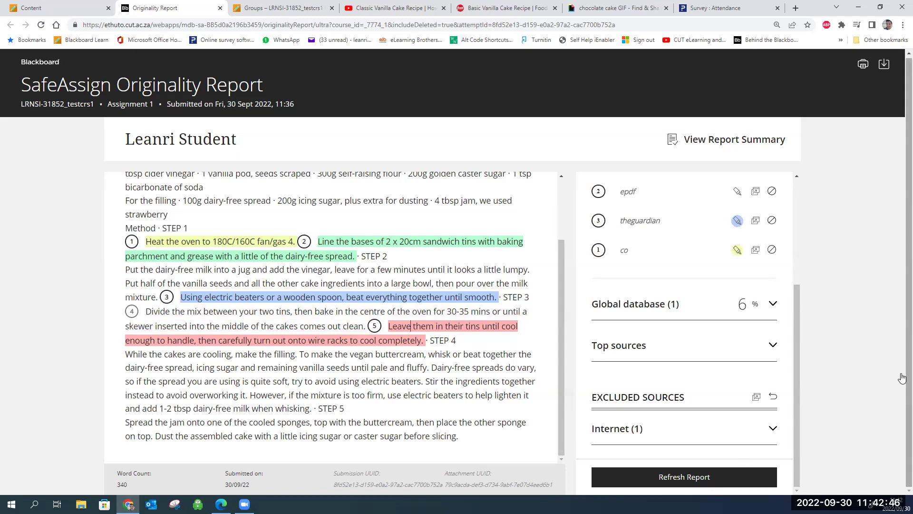
scroll(805, 268, "up", 1)
mouse_move(806, 268)
left_mouse_down()
mouse_move(794, 194)
mouse_move(905, 209)
mouse_move(792, 258)
left_mouse_up()
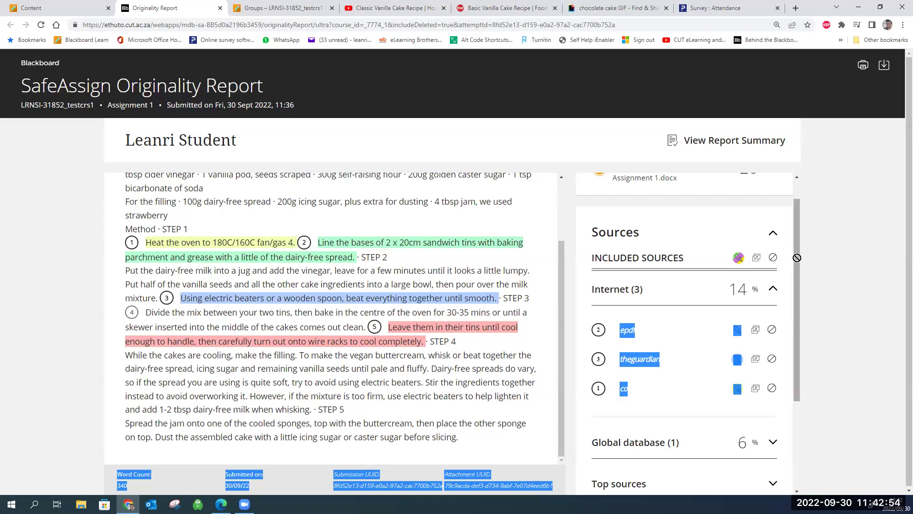
scroll(780, 266, "up", 1)
left_click(768, 319)
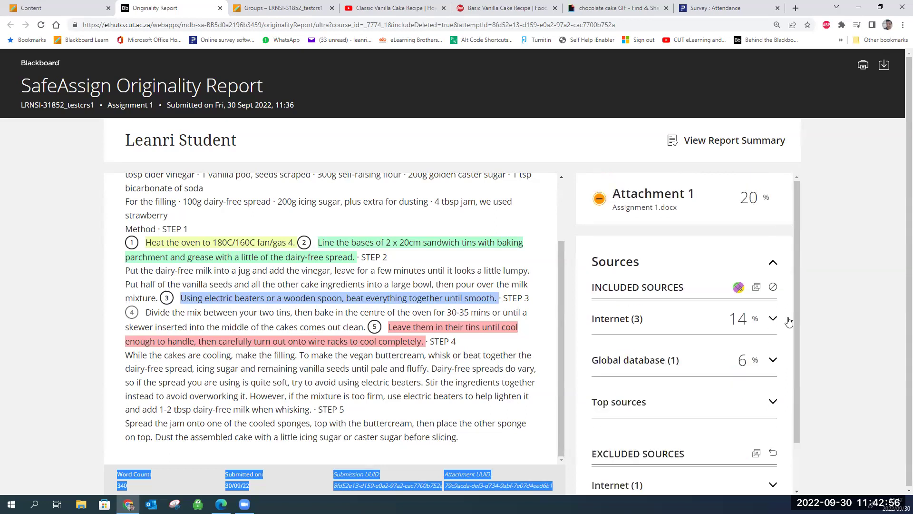
left_click_drag(796, 360, 803, 266)
- Close the originality report and collapse the attempt's SafeAssign section on the marking page
left_click(220, 9)
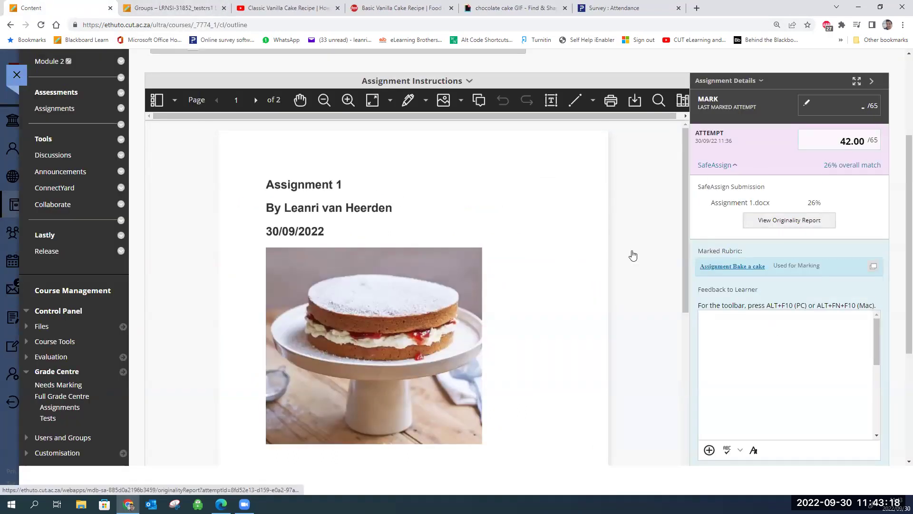
left_click(732, 167)
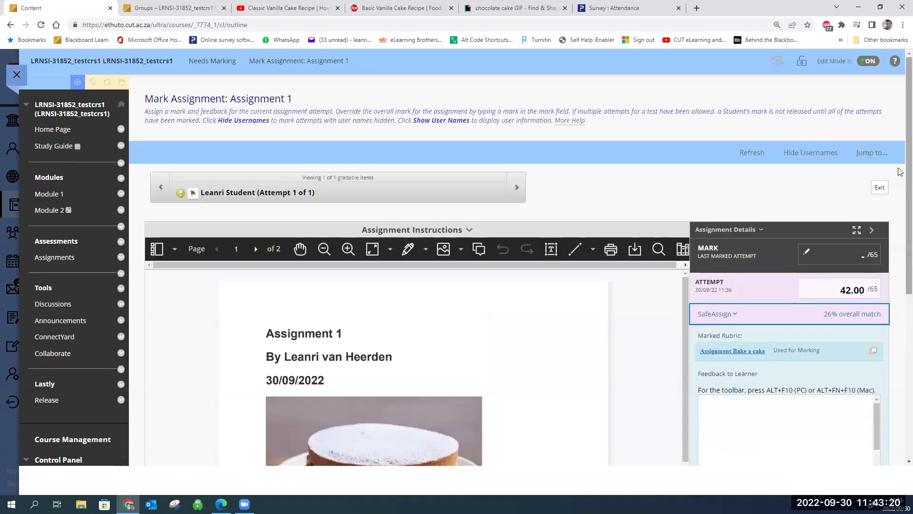
scroll(900, 249, "down", 3)
scroll(901, 249, "down", 3)
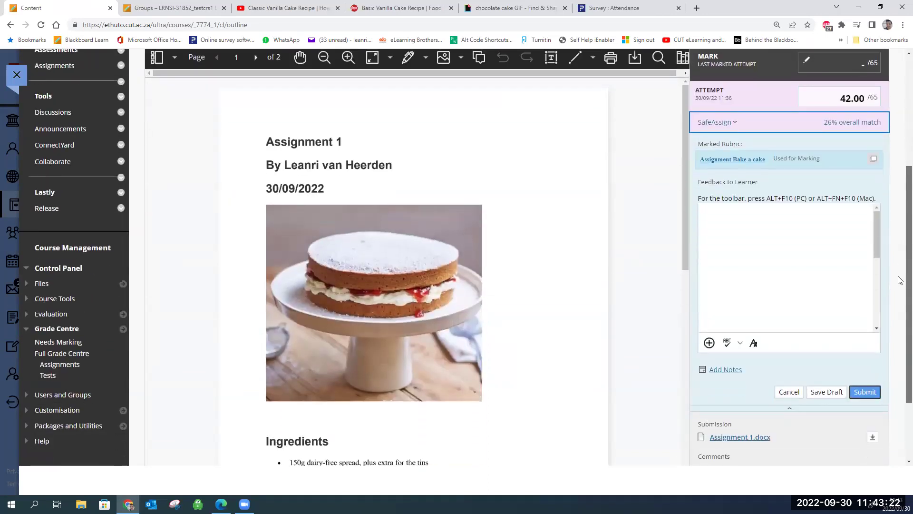
scroll(900, 302, "down", 1)
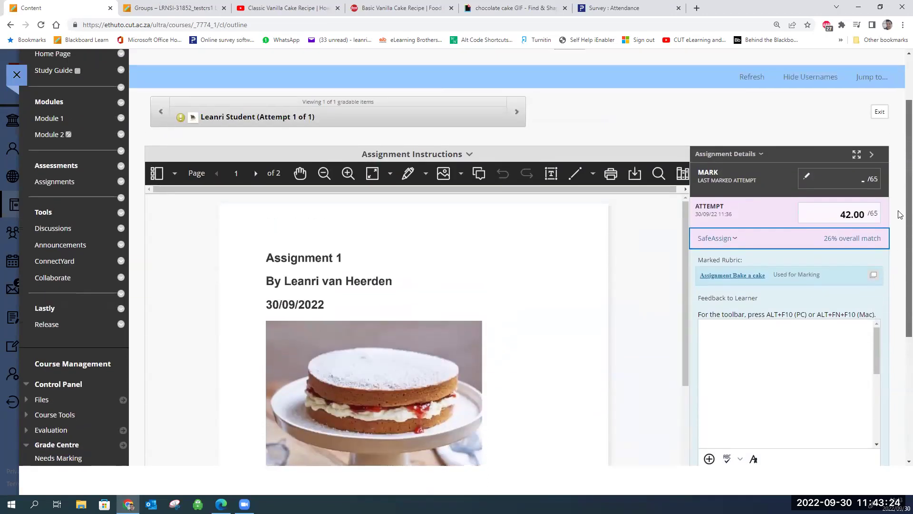
scroll(900, 312, "down", 6)
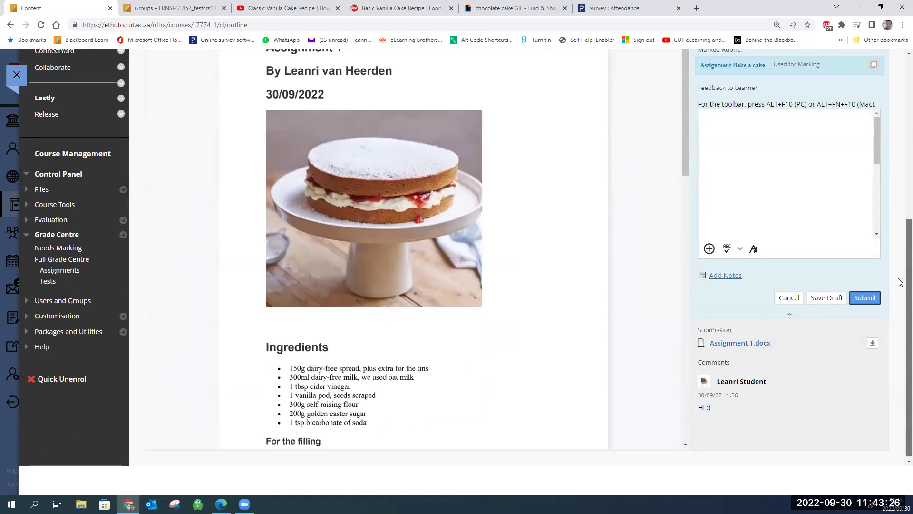
scroll(155, 187, "up", 5)
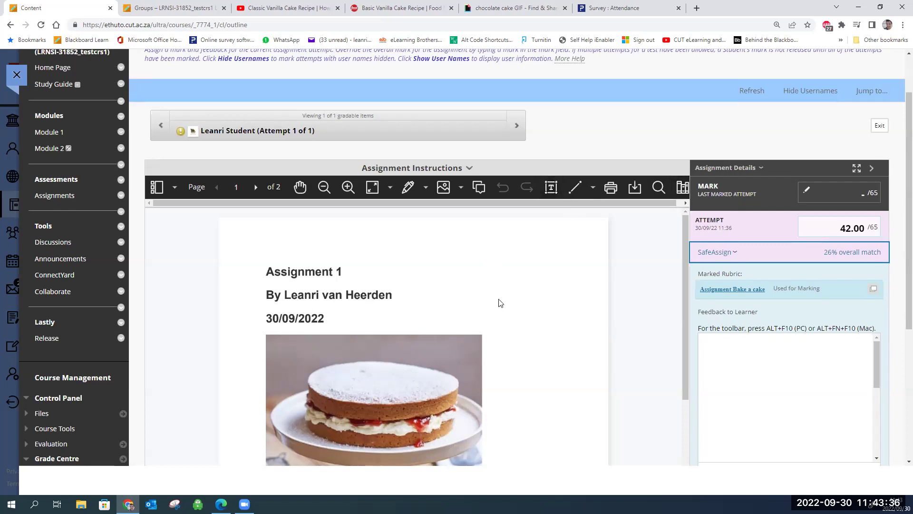
- Add the comment "Good job!" beside the Assignment 1 title on page 1 and save it
left_click(479, 188)
left_click(555, 250)
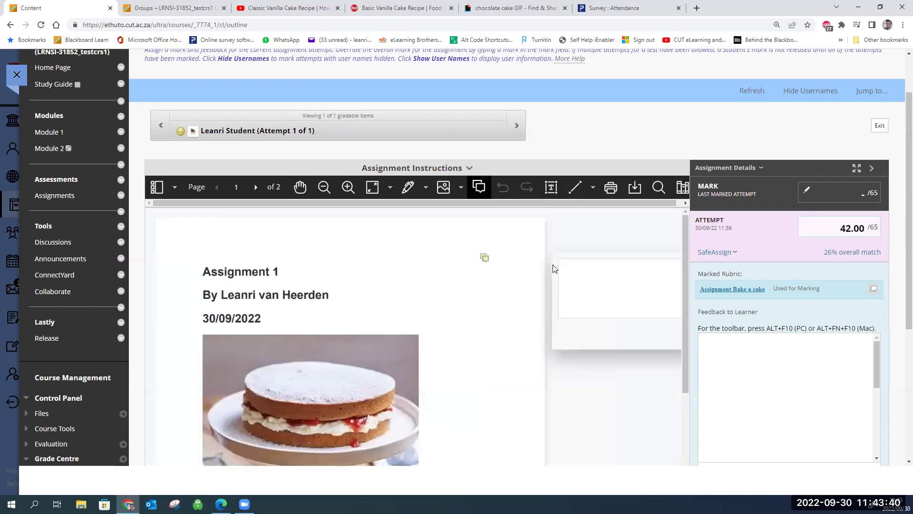
type("Good job!")
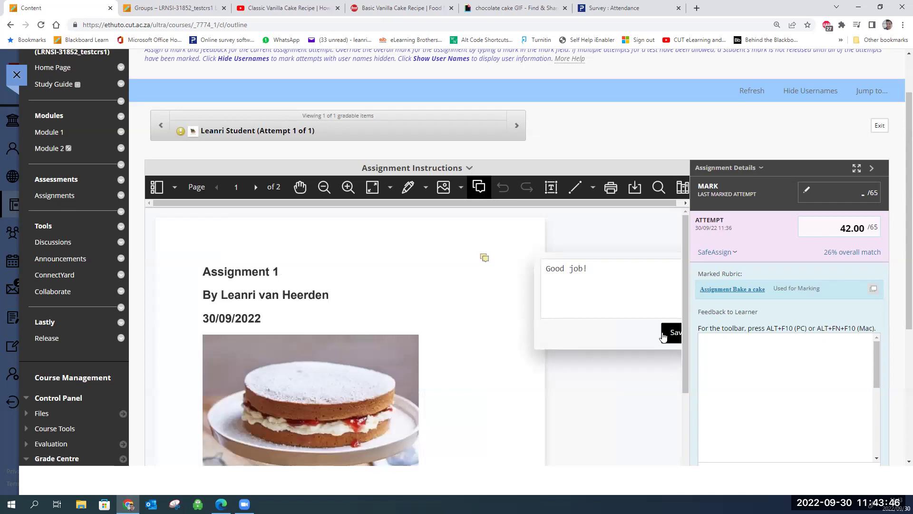
left_click(664, 335)
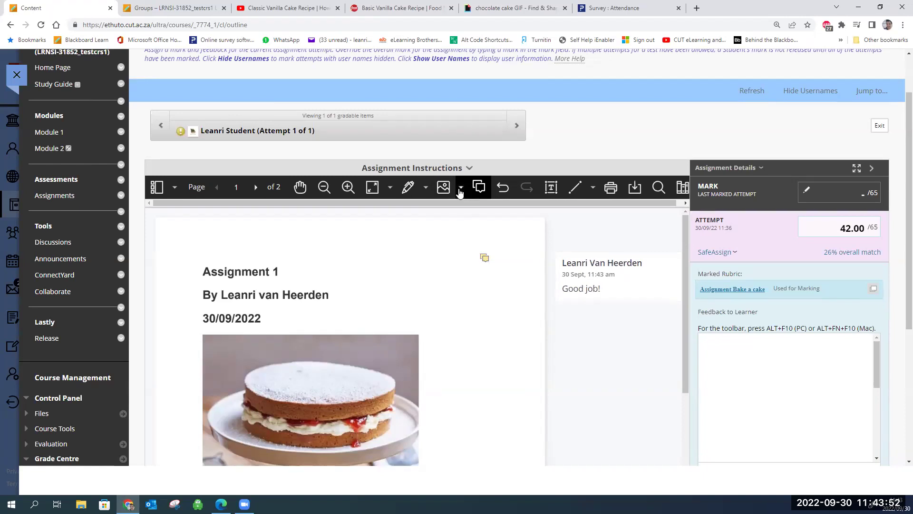
- Insert the image SignatureLvh.png from the Dropbox folder onto page 1 of the student's document
left_click(444, 187)
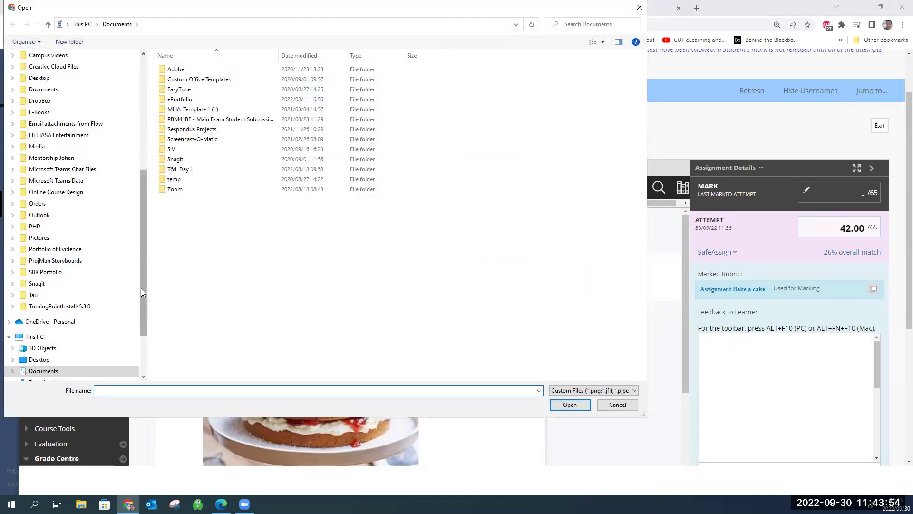
scroll(143, 247, "up", 5)
scroll(143, 228, "up", 3)
left_click(36, 154)
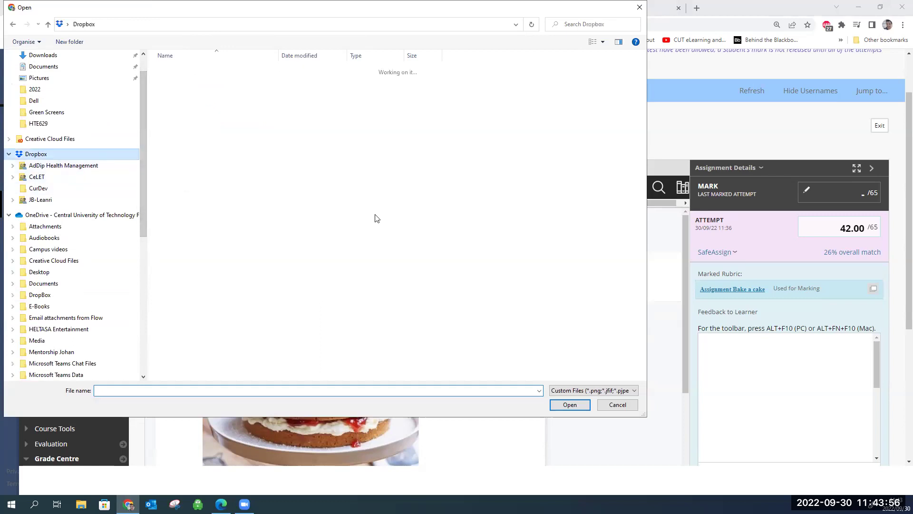
left_click(242, 278)
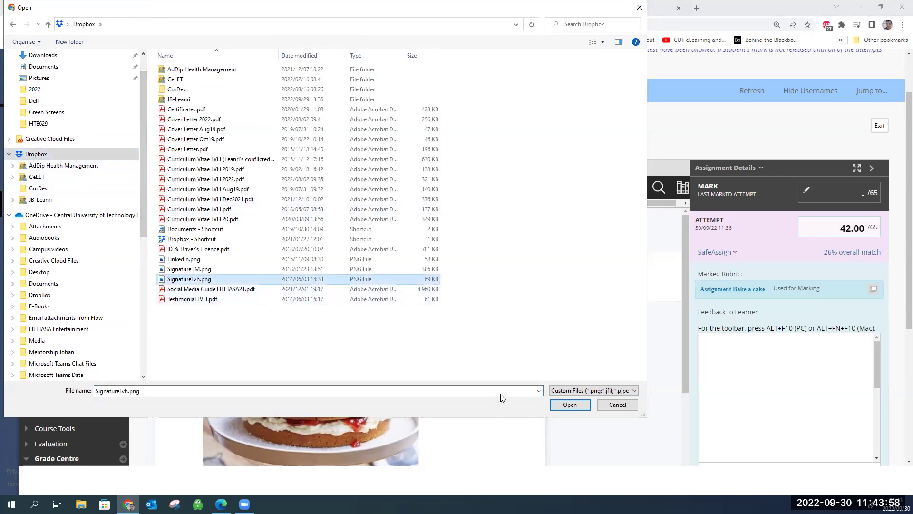
left_click(570, 405)
- Shrink the signature image and place it below the cake photo, to the right of the Ingredients heading
left_click_drag(687, 297, 685, 398)
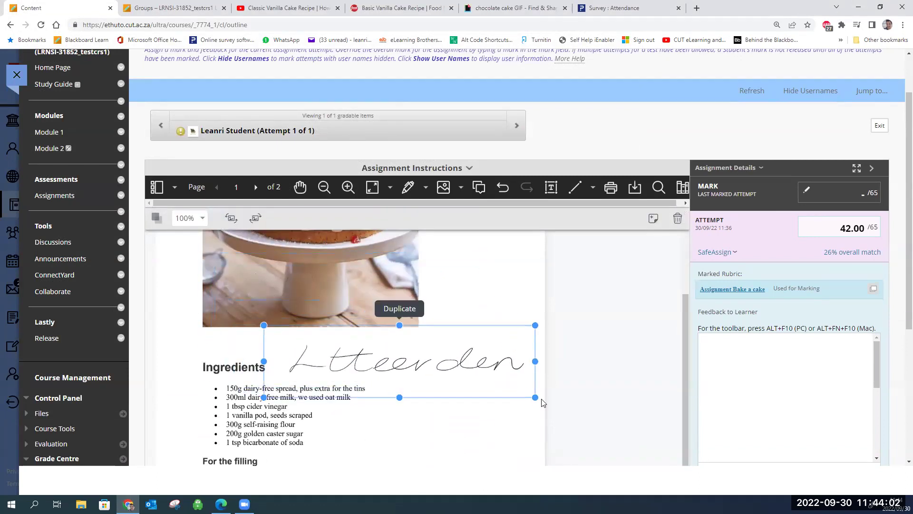
left_click_drag(535, 397, 444, 365)
left_click_drag(352, 338, 443, 340)
left_click(453, 409)
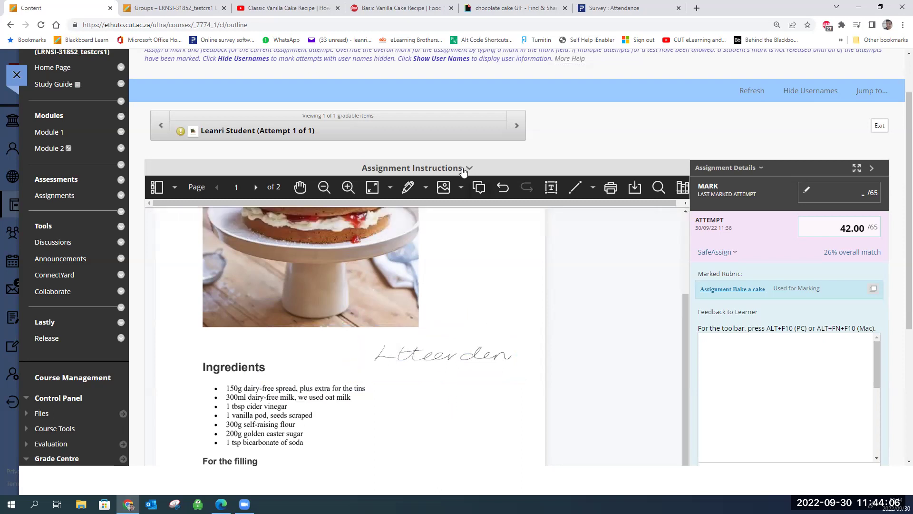
- Add the text 29/09/2022 directly below the signature on page 1
left_click(551, 187)
left_click(417, 376)
type("29/09/2022")
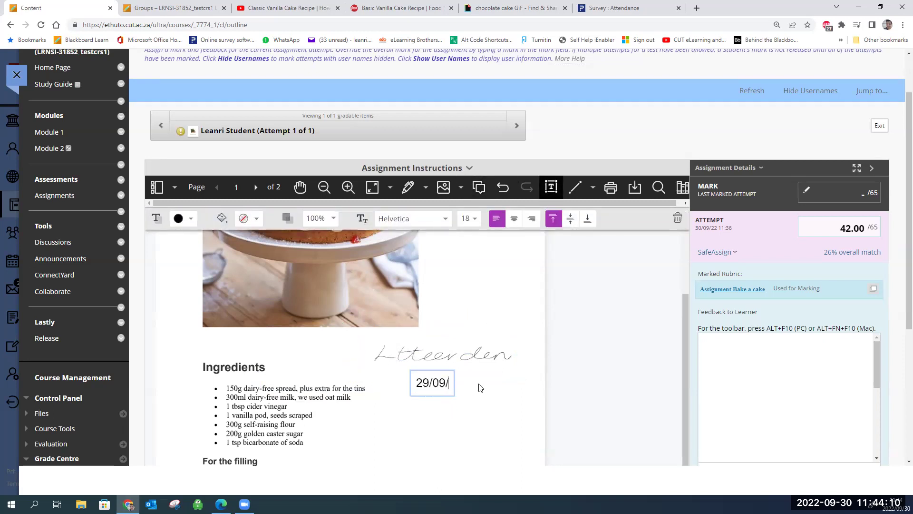
left_click(500, 381)
- Draw a red 5 pt freehand circle around the end of the author line and date on page 1
left_click_drag(682, 384, 680, 305)
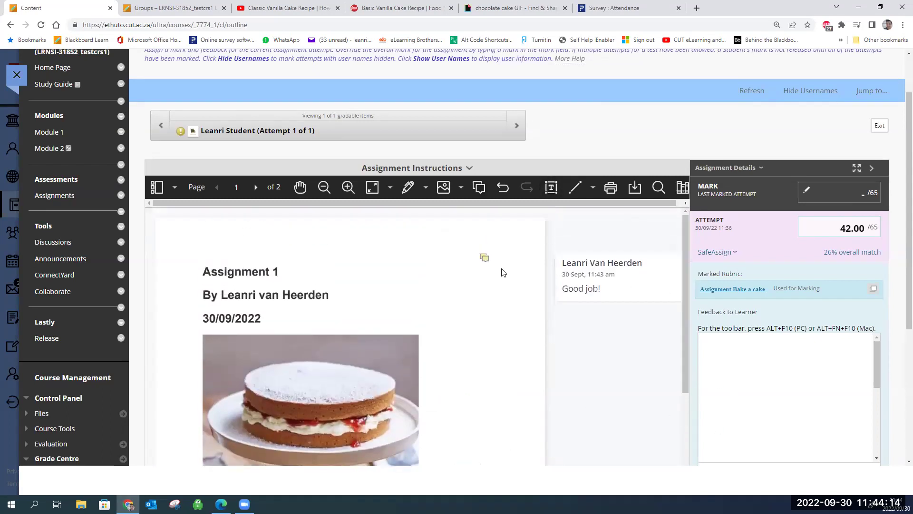
left_click(408, 186)
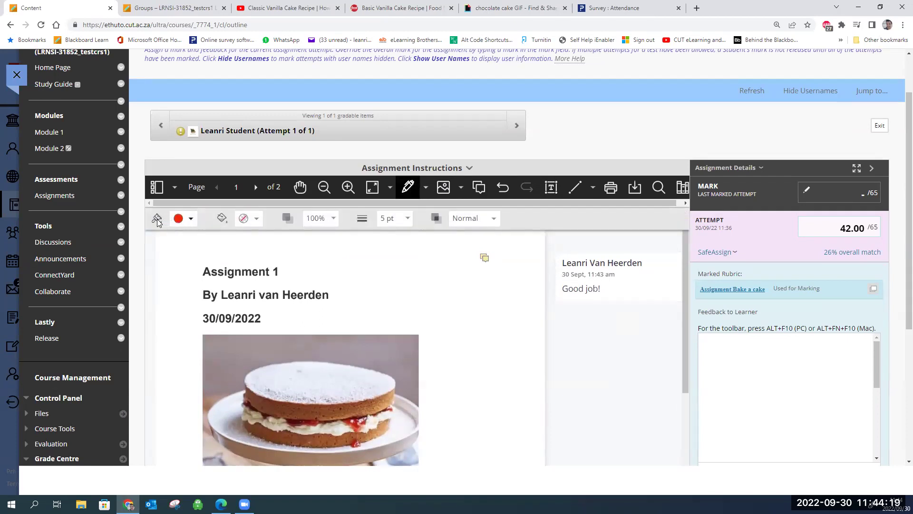
left_click(191, 220)
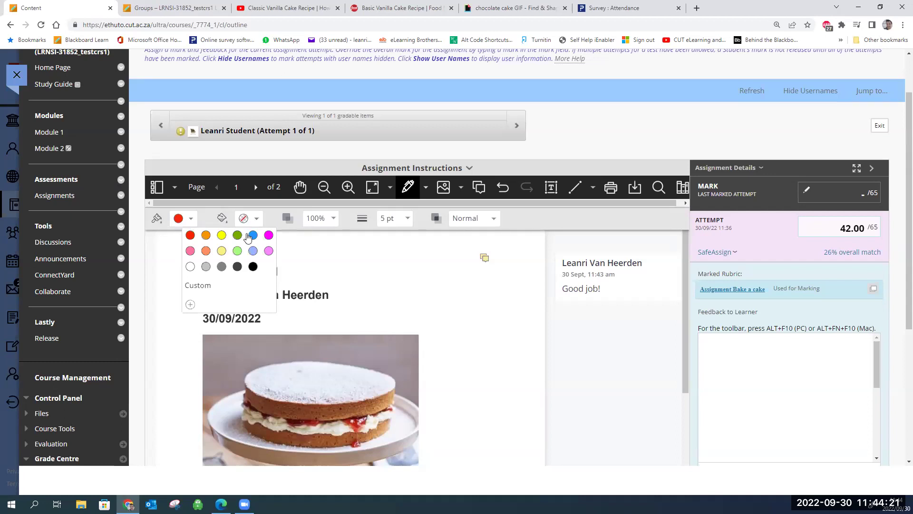
left_click(177, 222)
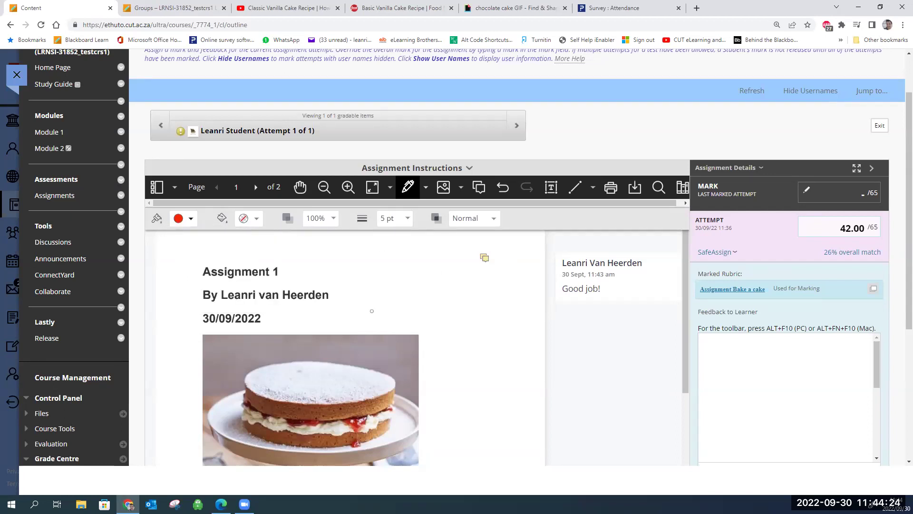
mouse_move(347, 286)
left_mouse_down()
mouse_move(286, 326)
mouse_move(333, 295)
left_mouse_up()
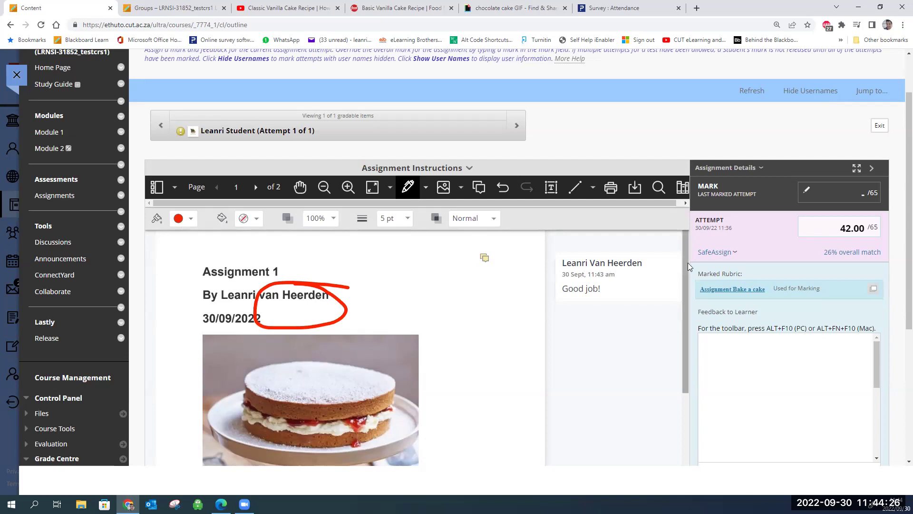
- Draw a red freehand arrow pointing at the icing sugar item in the filling ingredients
scroll(688, 263, "down", 1)
scroll(590, 343, "down", 5)
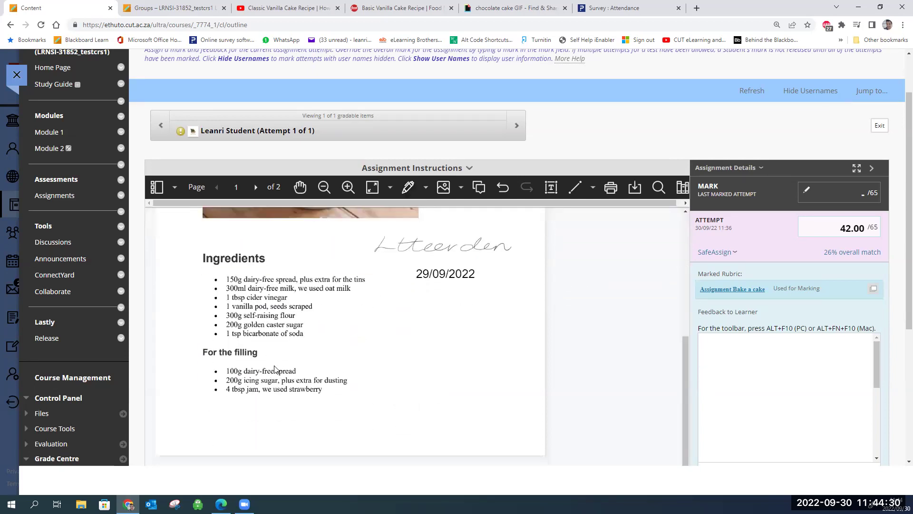
left_click(408, 187)
mouse_move(385, 357)
left_mouse_down()
mouse_move(276, 378)
mouse_move(336, 332)
left_mouse_up()
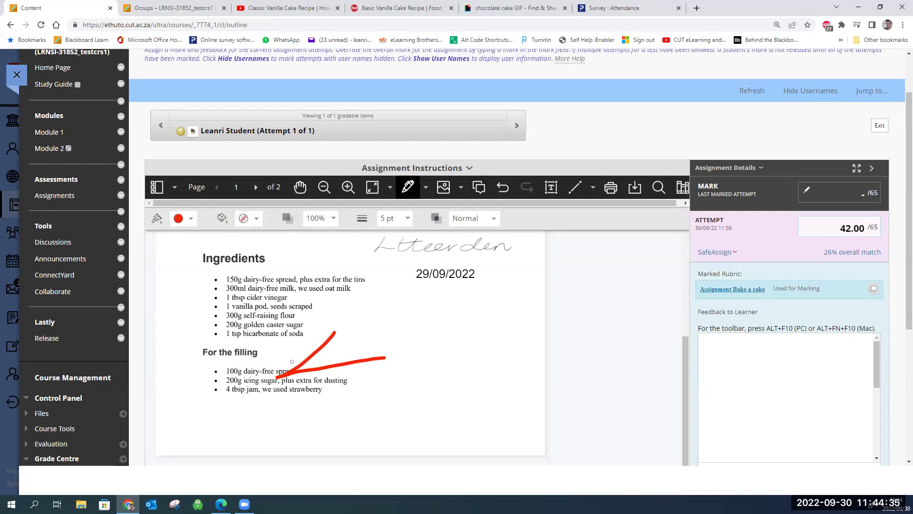
left_click_drag(276, 379, 358, 383)
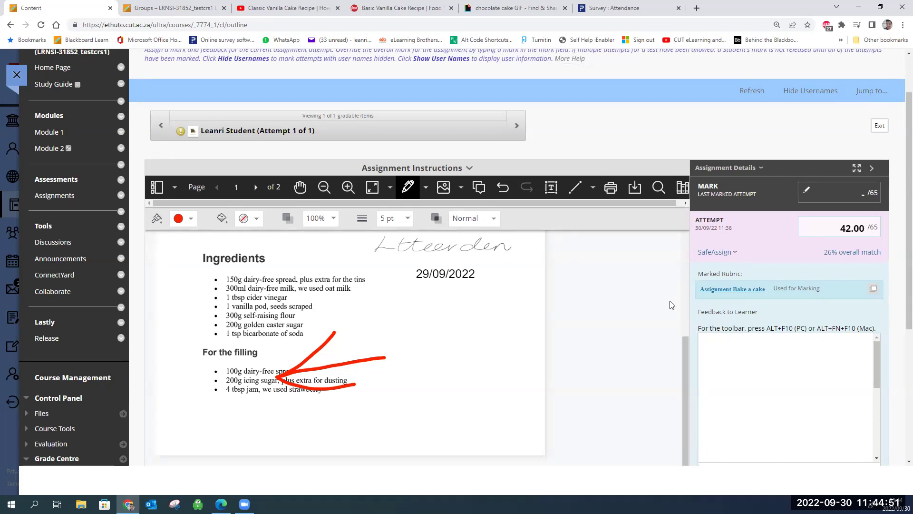
- Go back to the start of page 1, put the pen away, and fit the page to the viewer
left_click_drag(691, 358, 684, 225)
left_click(408, 187)
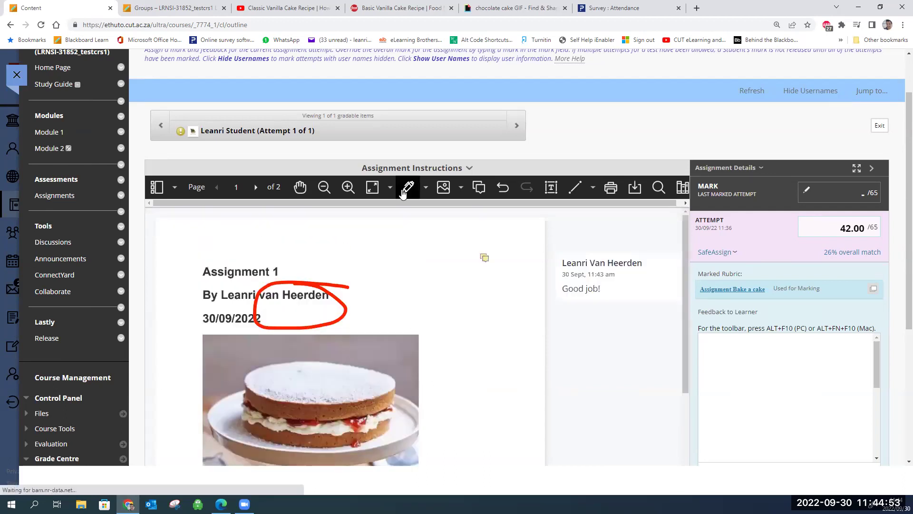
left_click(372, 190)
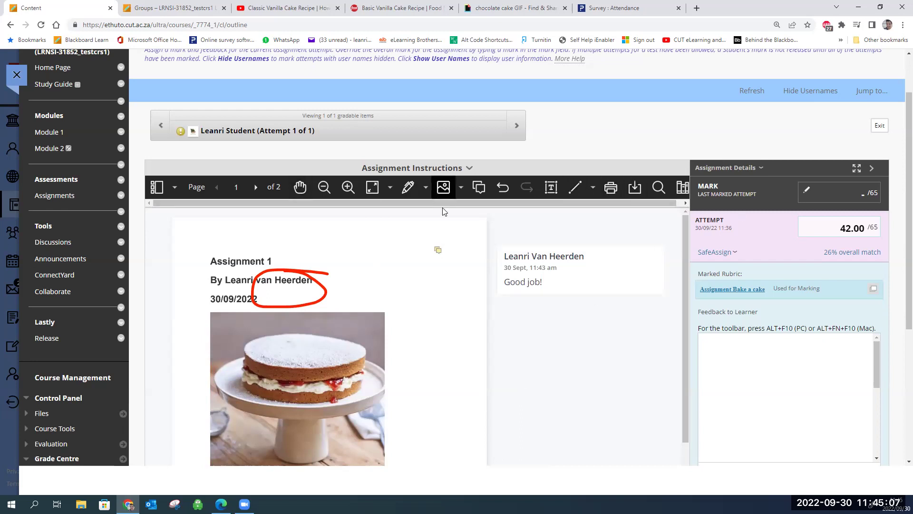
- Draw a red smiley face over STEP 2 of the Method on page 2 and return to page 1
left_click(255, 191)
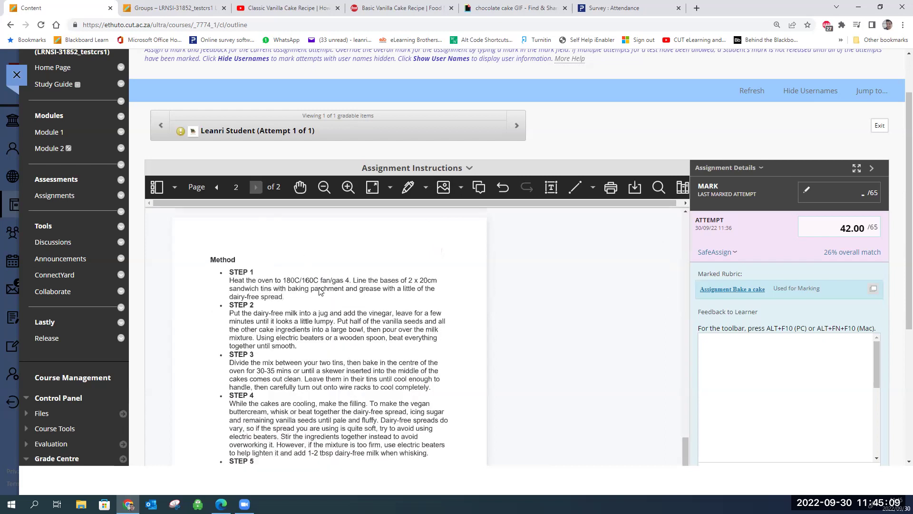
left_click(408, 188)
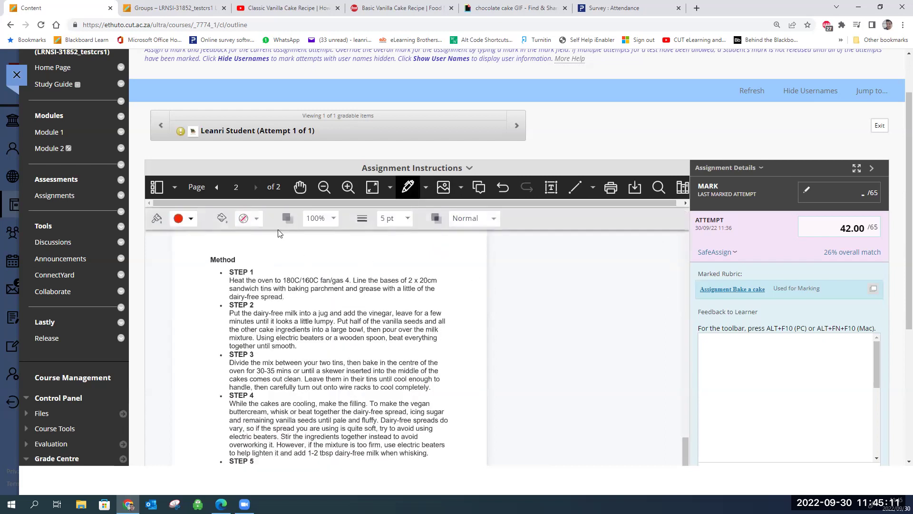
mouse_move(332, 313)
left_mouse_down()
mouse_move(351, 289)
mouse_move(335, 362)
mouse_move(367, 297)
left_mouse_up()
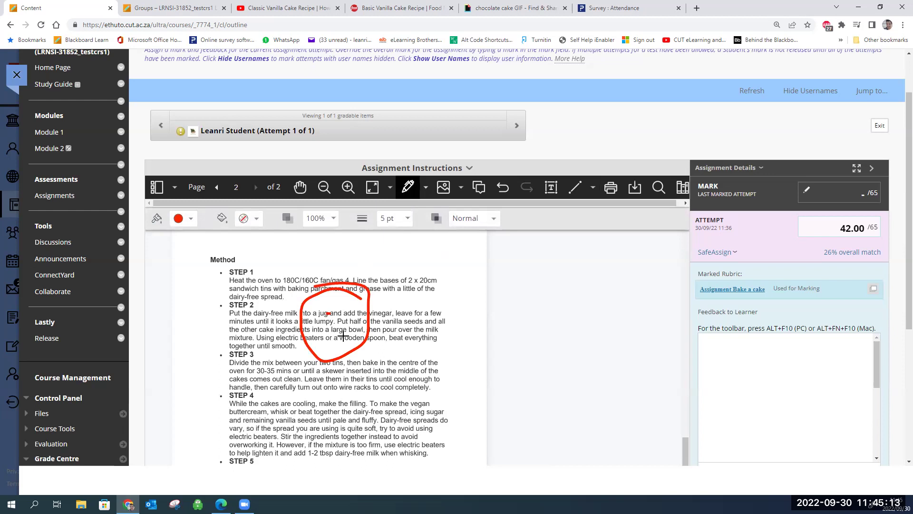
left_click_drag(318, 329, 352, 326)
left_click(347, 313)
left_click(216, 187)
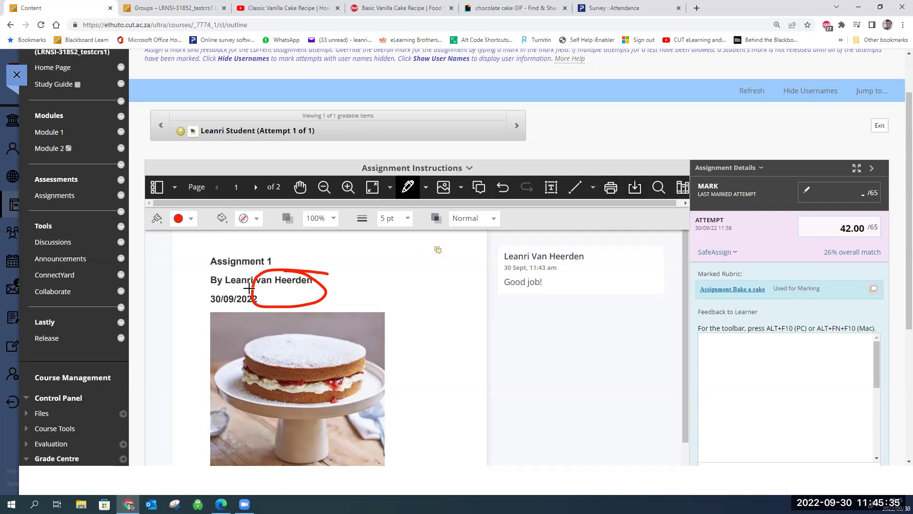
- Download the annotated submission as a PDF, look through its annotations in Adobe Acrobat, and close it
left_click(635, 188)
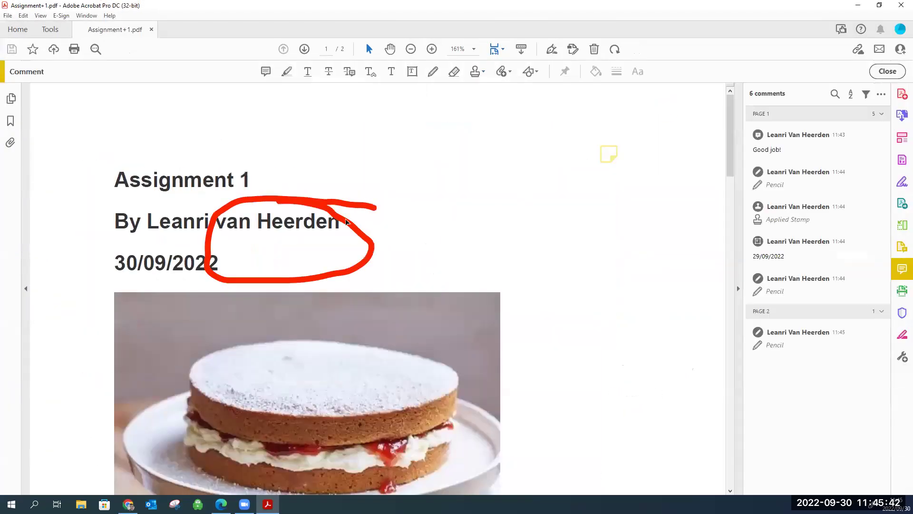
left_click_drag(725, 167, 737, 269)
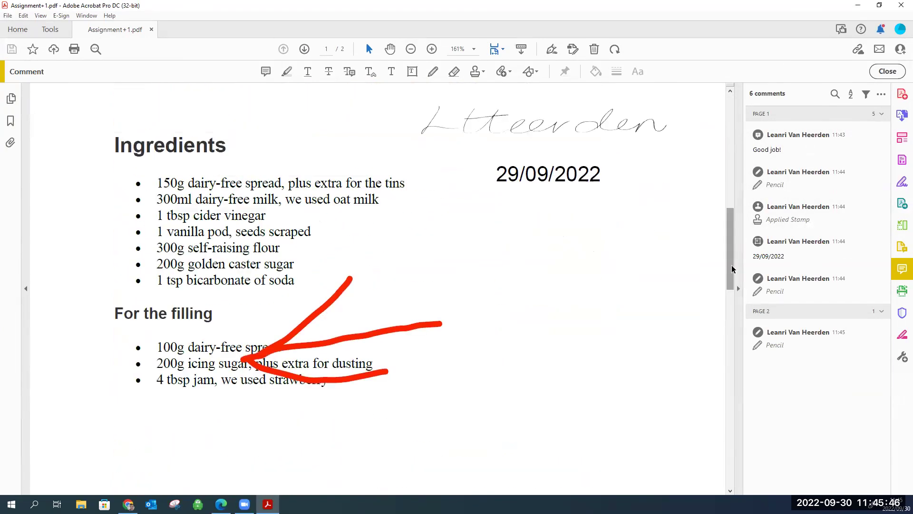
key("alt+F4")
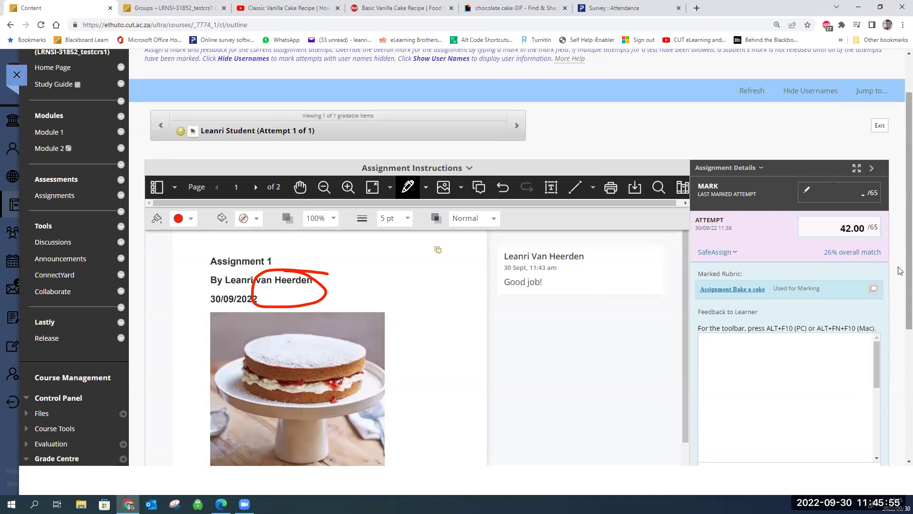
- Download the student's original Assignment 1.docx submission, view it in Word, and close it
scroll(900, 270, "down", 5)
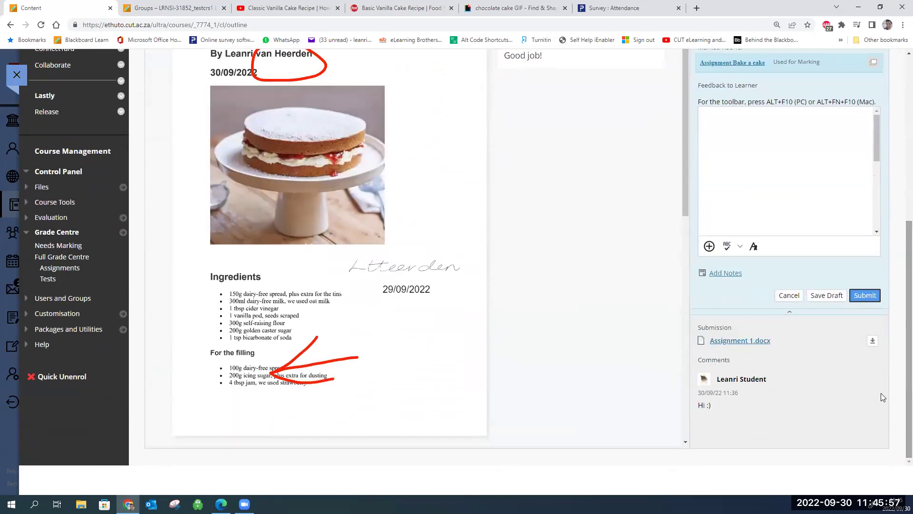
left_click(873, 341)
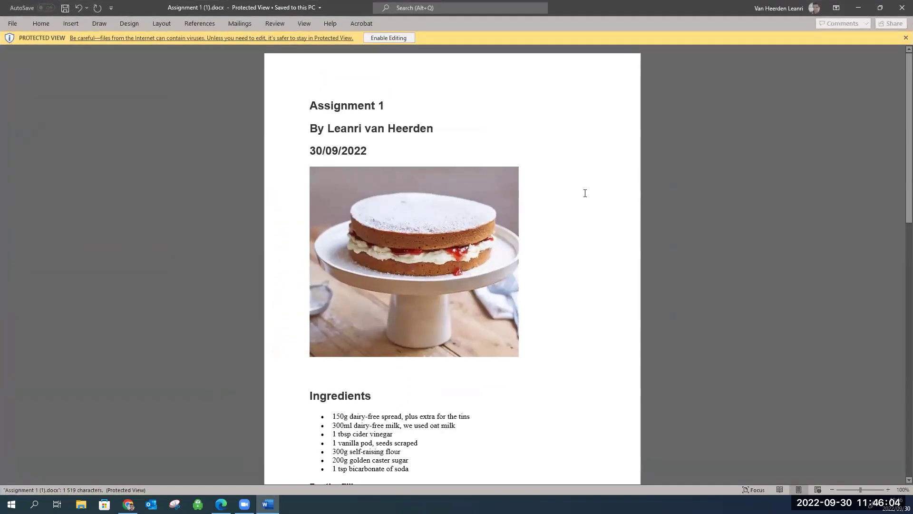
left_click(902, 7)
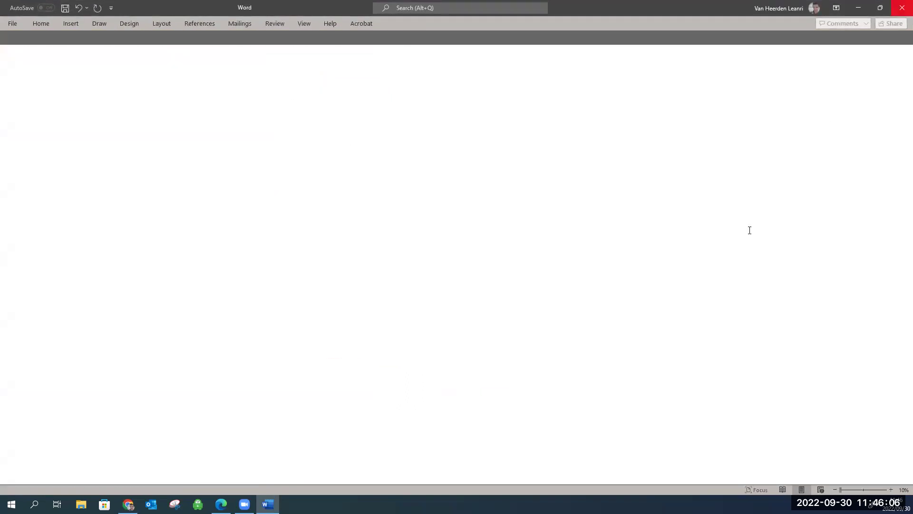
- Check the attempt's mark and feedback area, and submit the attempt with a mark of 42.00 out of 65
scroll(901, 294, "up", 6)
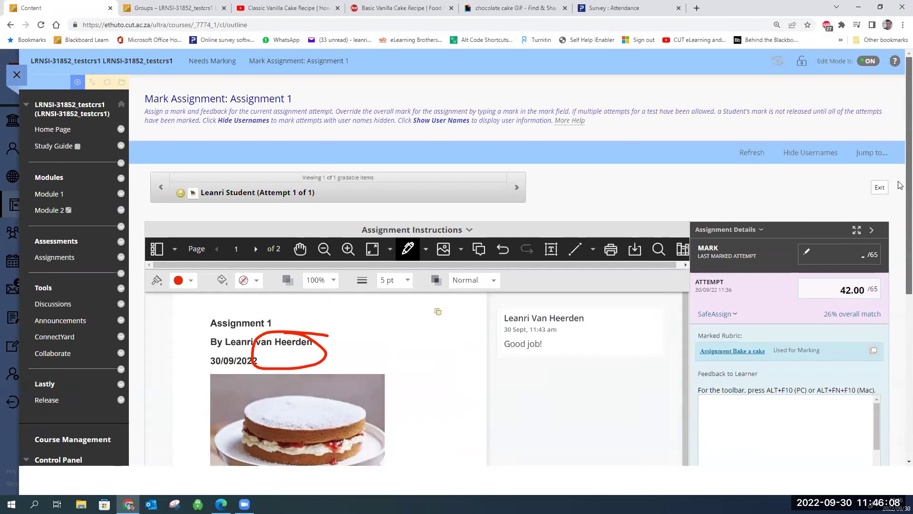
scroll(901, 245, "down", 5)
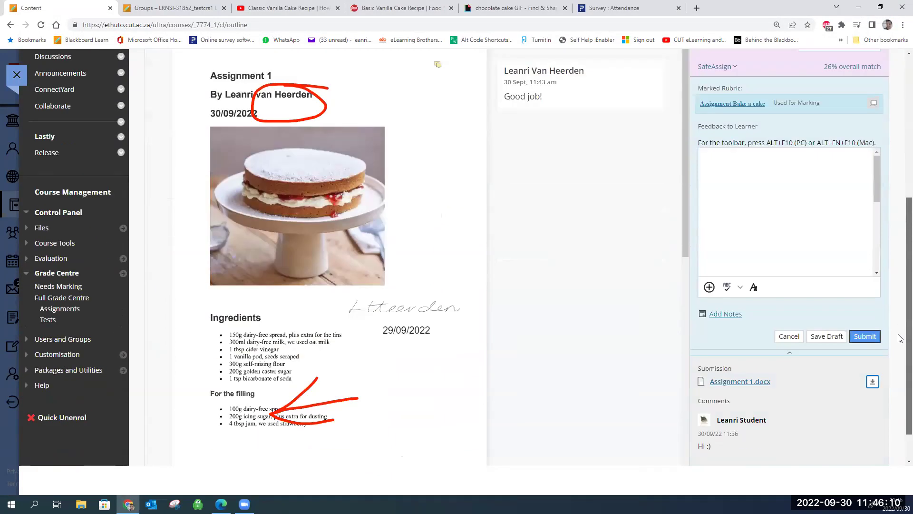
scroll(900, 338, "up", 4)
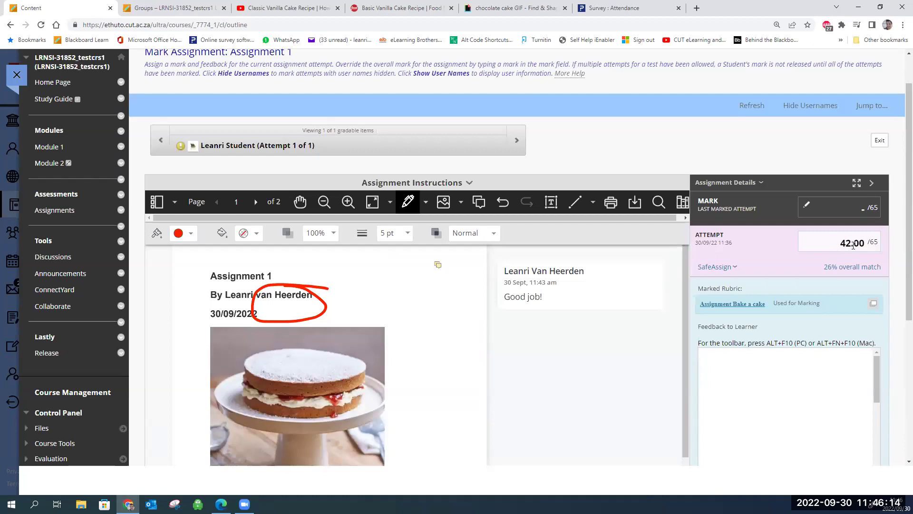
left_click_drag(840, 244, 865, 241)
scroll(856, 309, "down", 3)
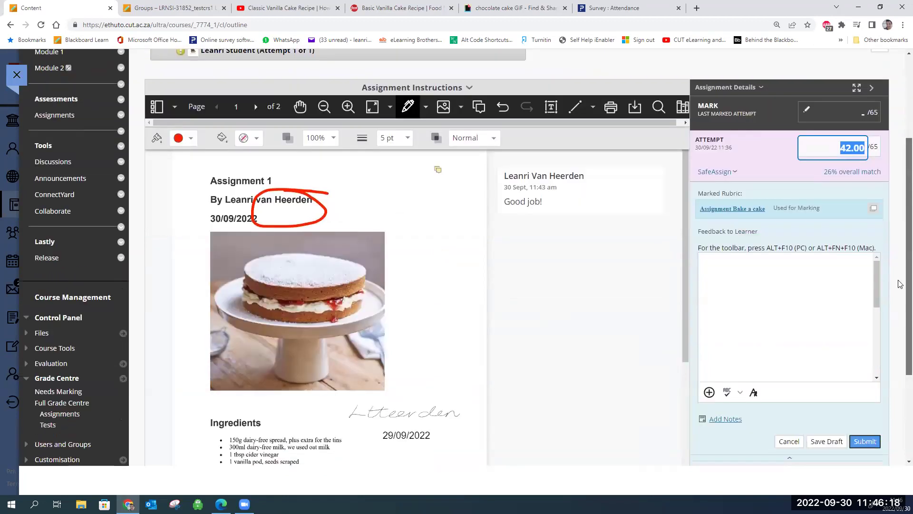
left_click(862, 388)
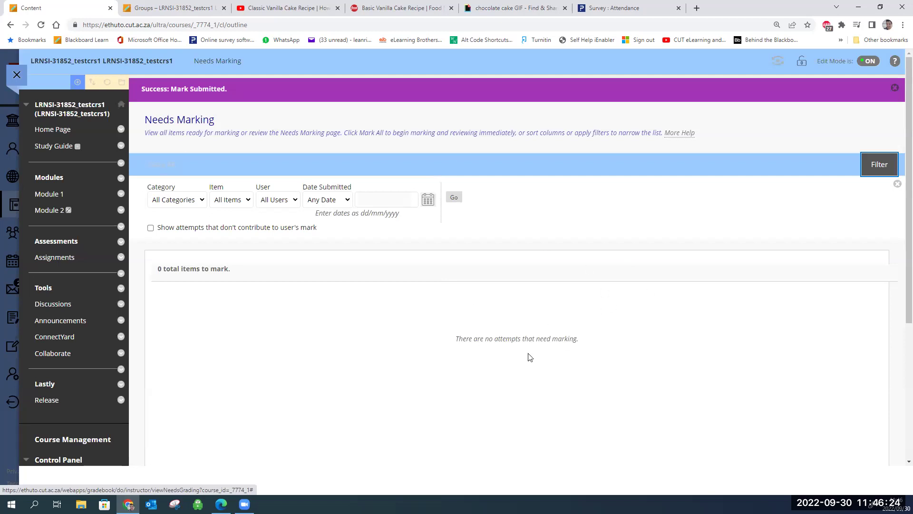
- Open the Full Grade Centre and set the column sort order to ascending
scroll(900, 253, "down", 5)
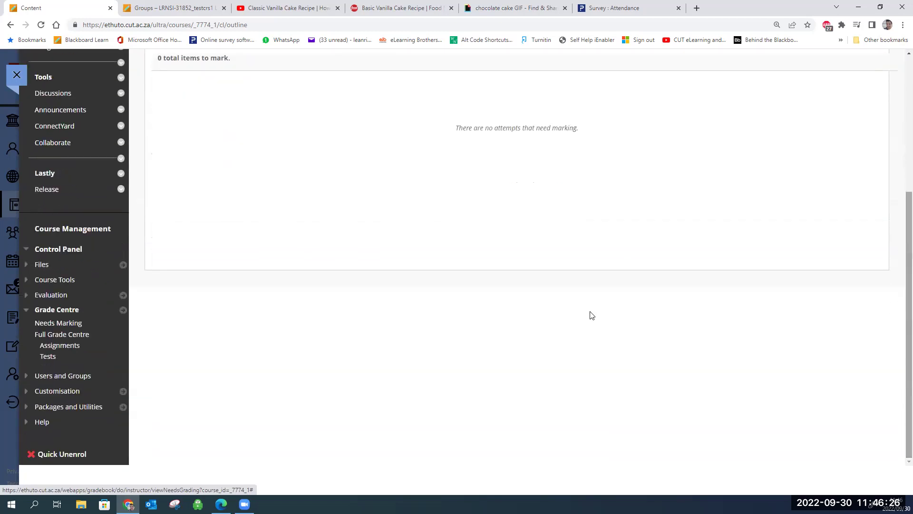
left_click(80, 335)
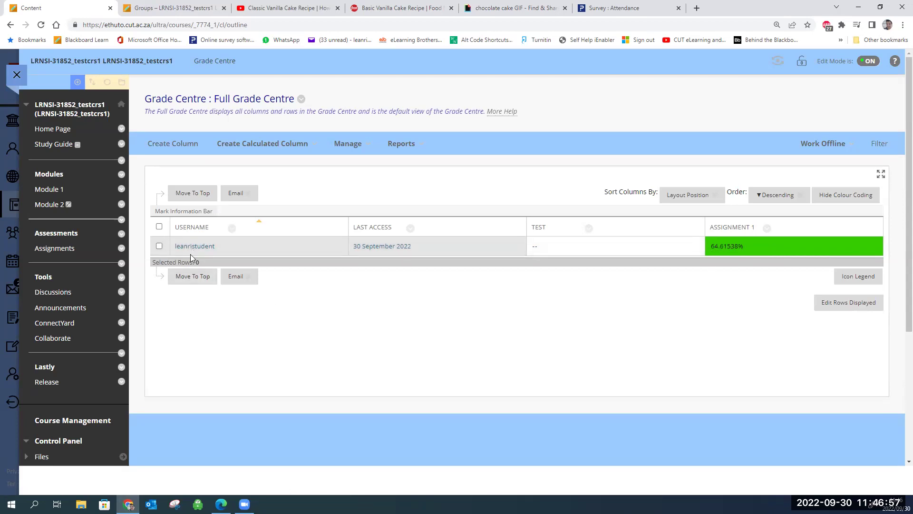
left_click(782, 194)
left_click(781, 212)
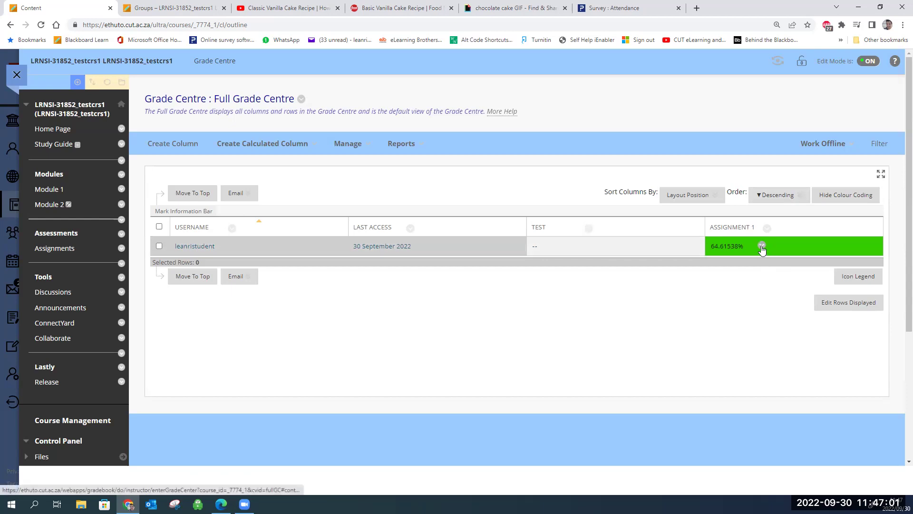
- Open the student's 30/09/22 attempt for Assignment 1 from the Grade Centre and review its mark, annotations and submission details
left_click(762, 245)
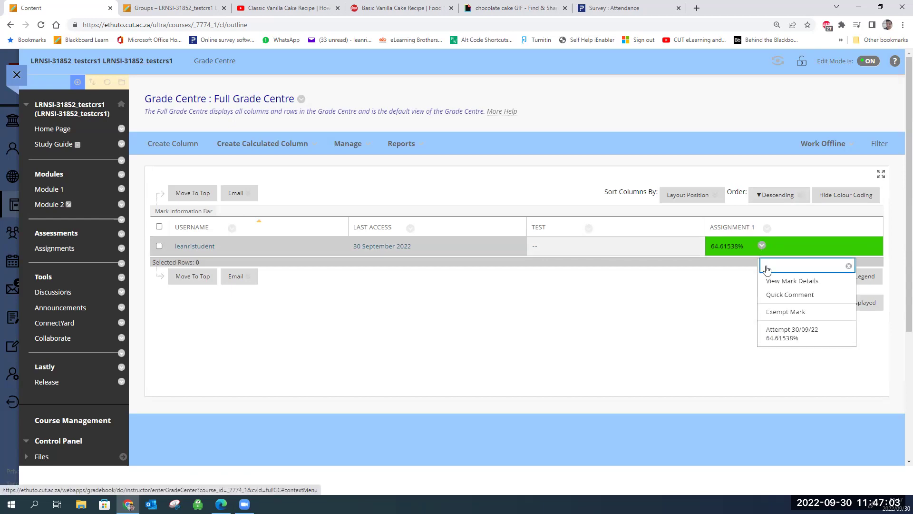
left_click(786, 334)
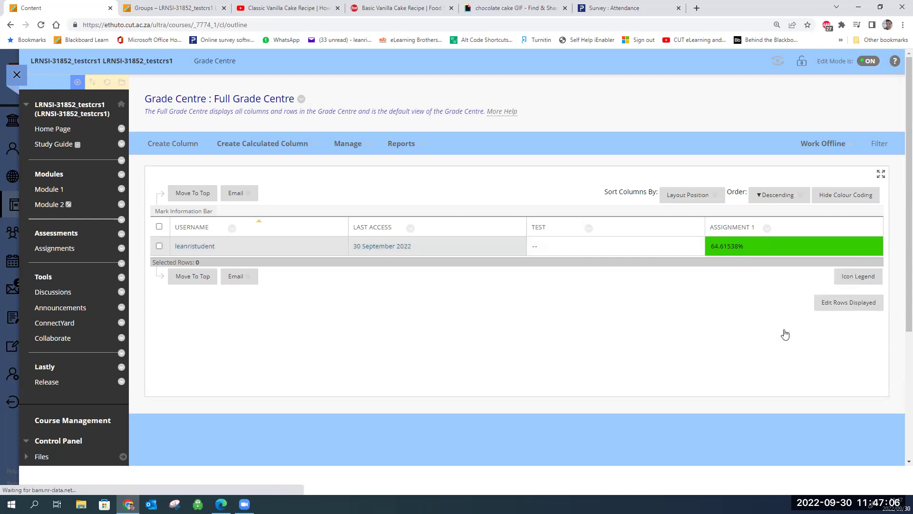
scroll(900, 300, "down", 3)
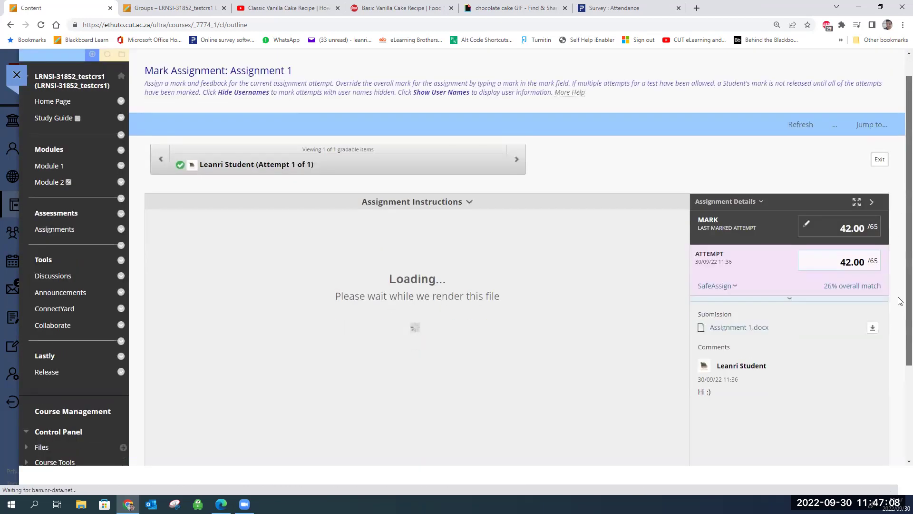
scroll(900, 301, "down", 2)
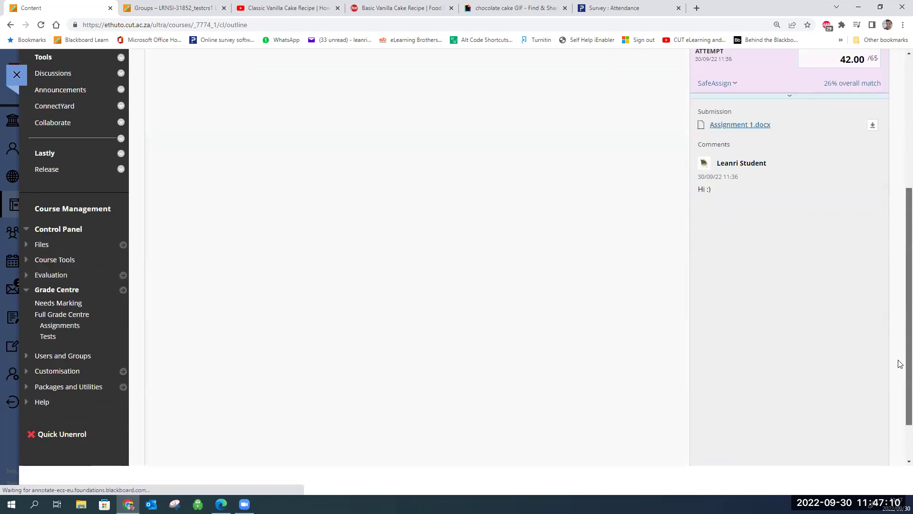
scroll(900, 308, "up", 4)
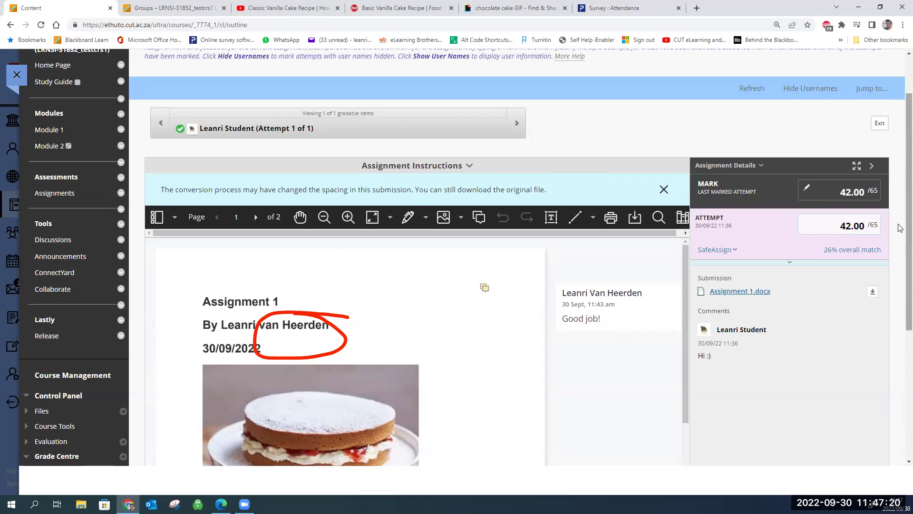
scroll(900, 228, "down", 5)
scroll(893, 204, "up", 3)
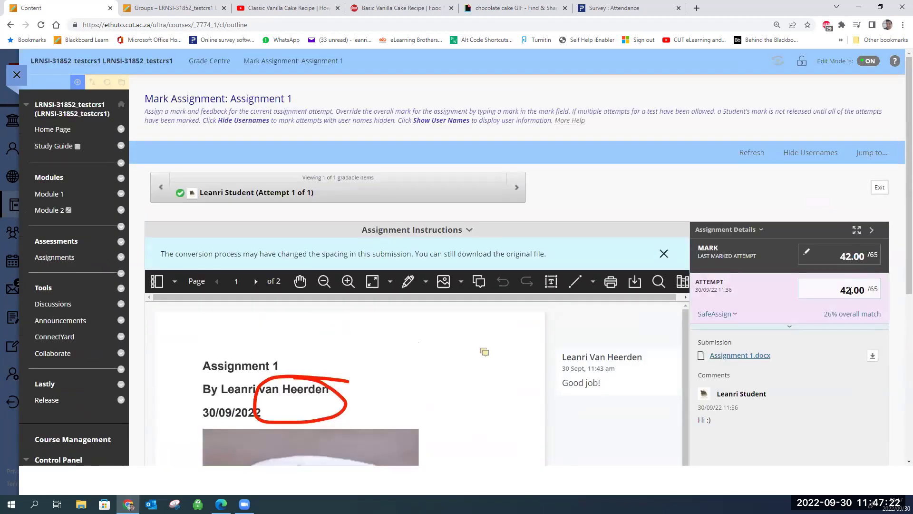
- Return to the Full Grade Centre, view the Assignment 1 column's options, and leave the course
left_click(212, 62)
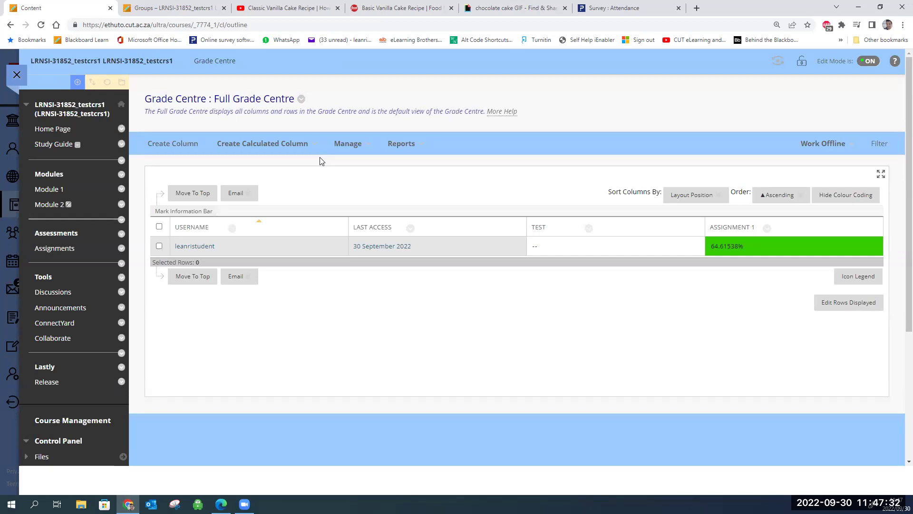
left_click(690, 195)
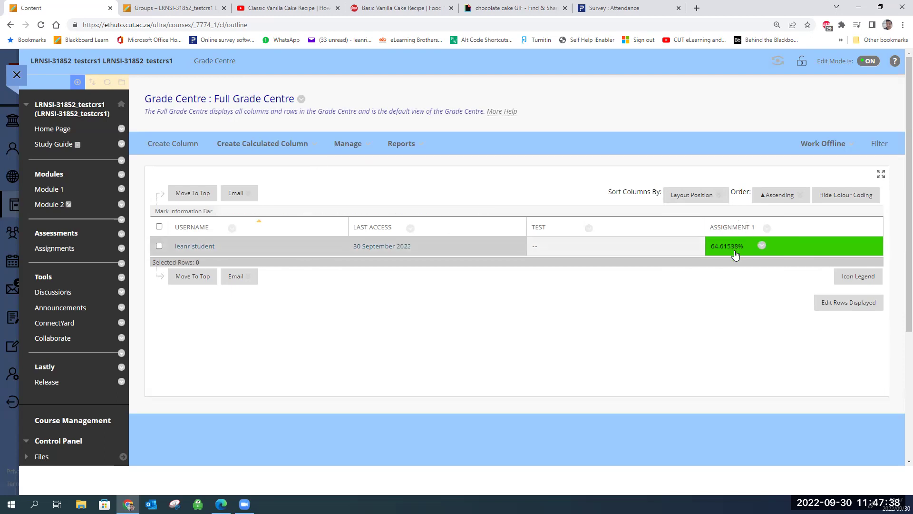
left_click(767, 228)
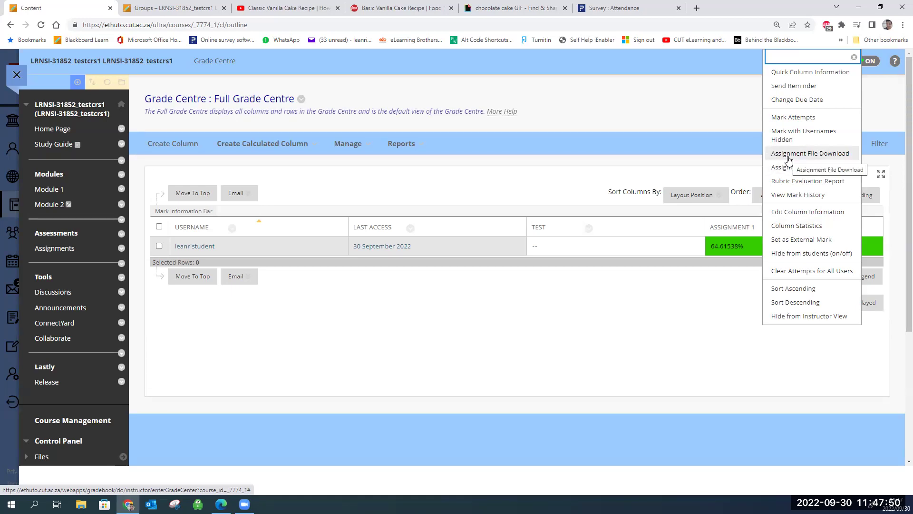
left_click(678, 330)
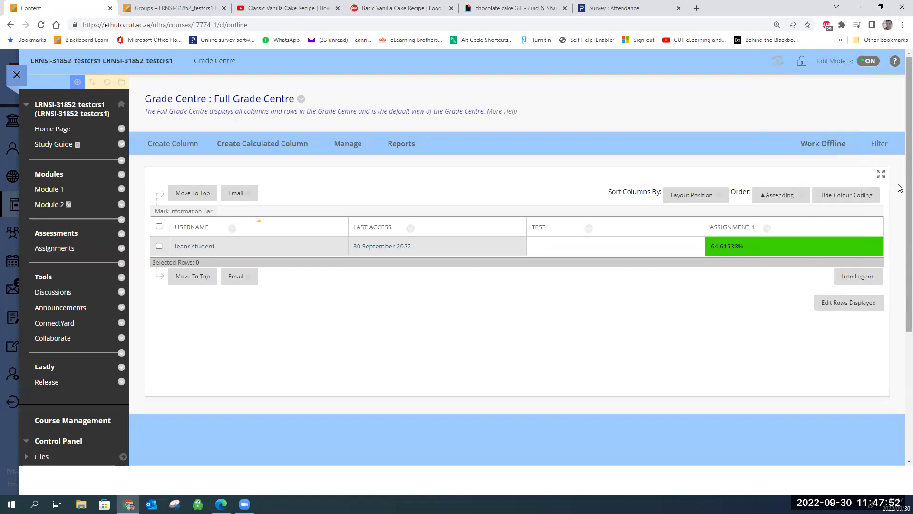
left_click(16, 74)
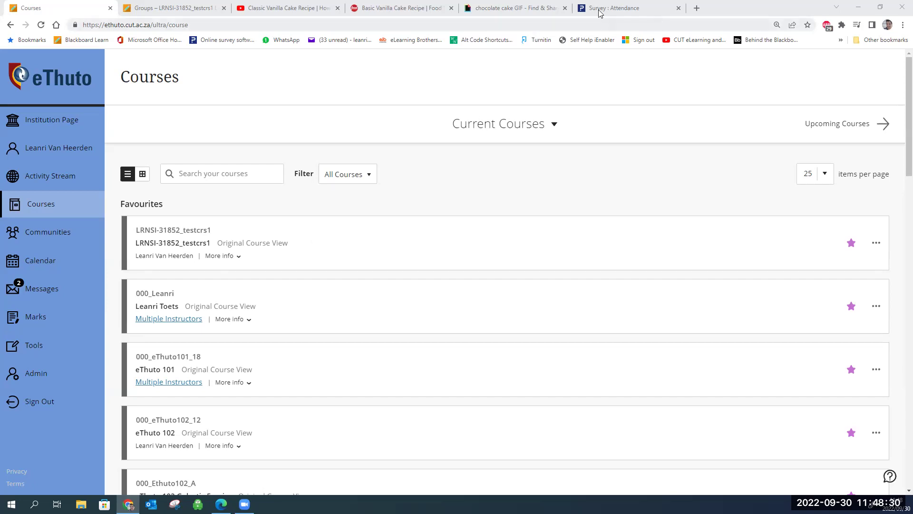
- Switch to YouTube and look through the eThuto Talks playlist on the CUT eLearning and Educational Technology channel
left_click(306, 8)
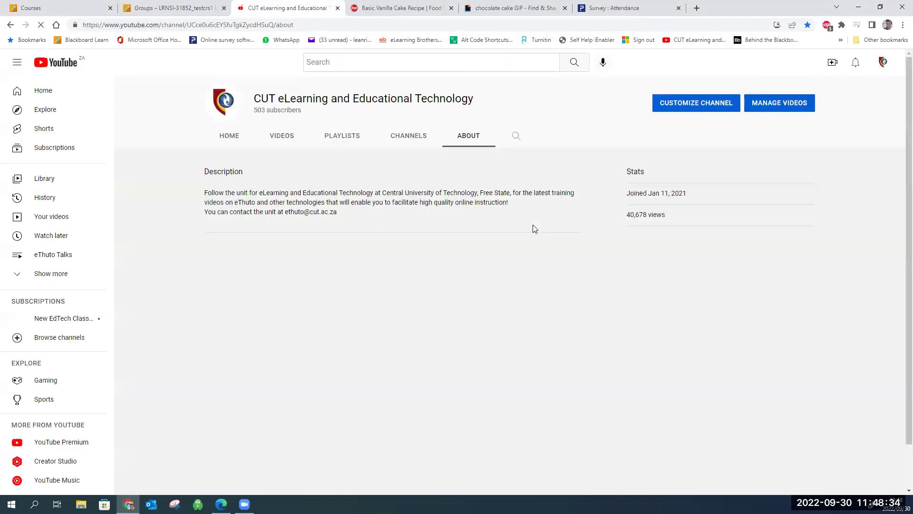
left_click_drag(254, 99, 485, 99)
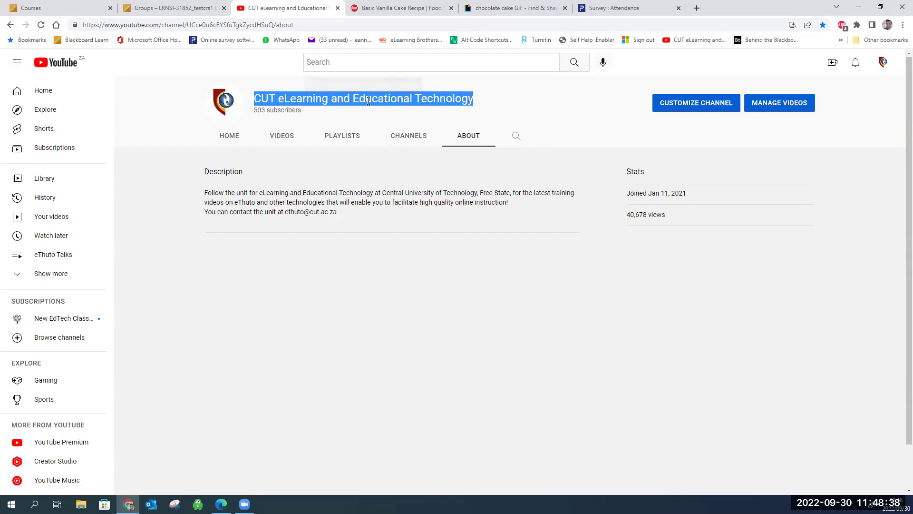
left_click(342, 137)
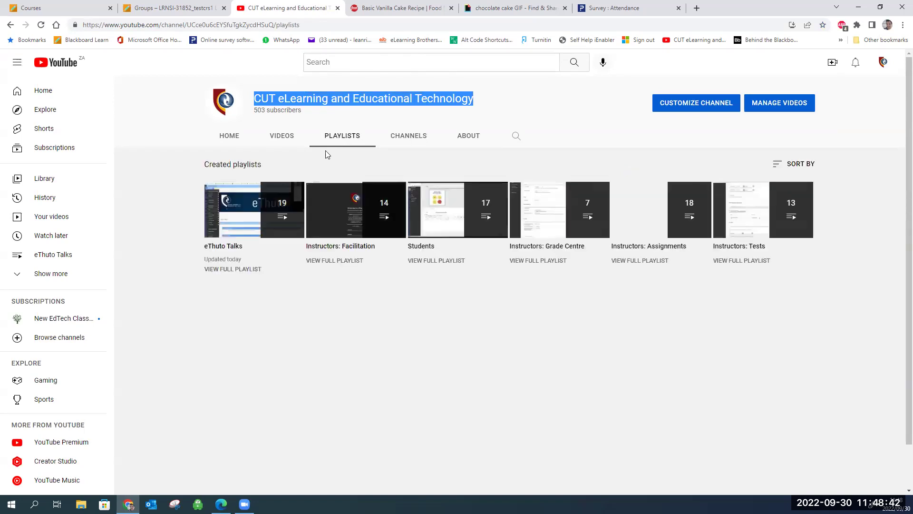
left_click(230, 269)
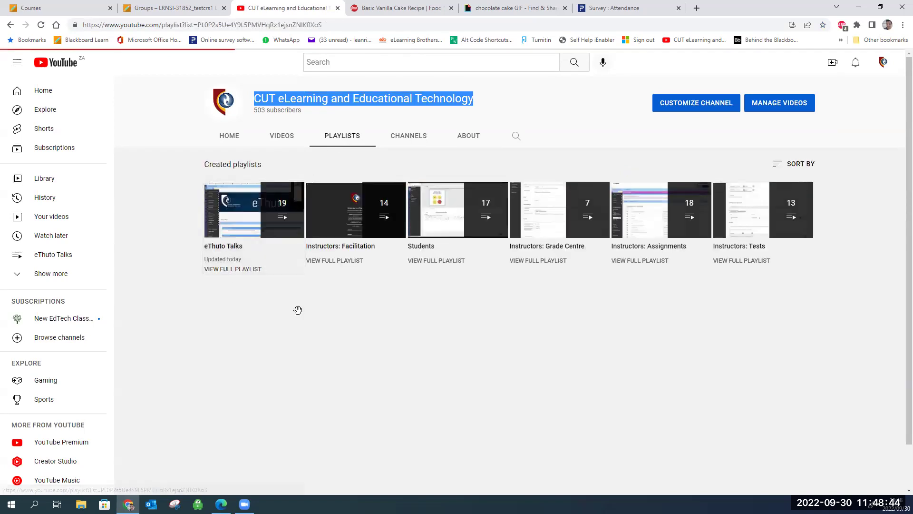
scroll(900, 103, "down", 11)
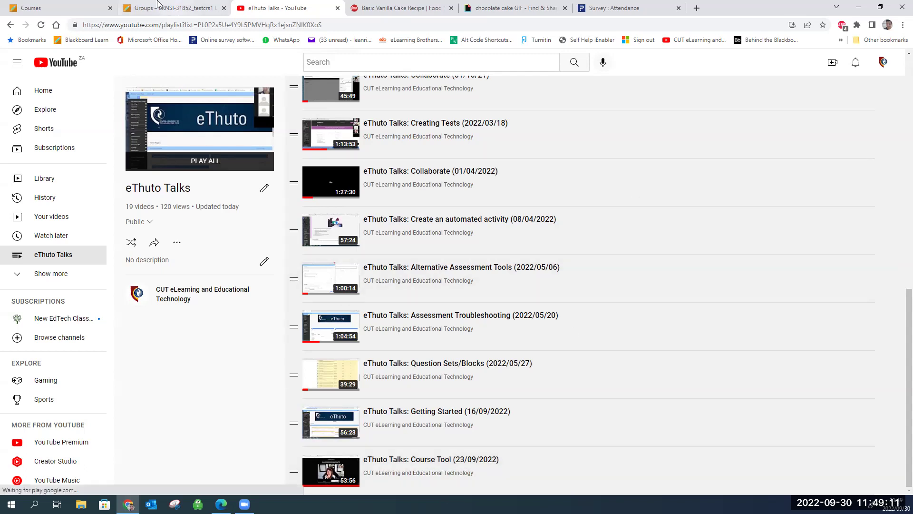
- Switch back to eThuto, go to the Assignments area of LRNSI-31852_testcrs1, and open Assignment 1 for editing
left_click(52, 8)
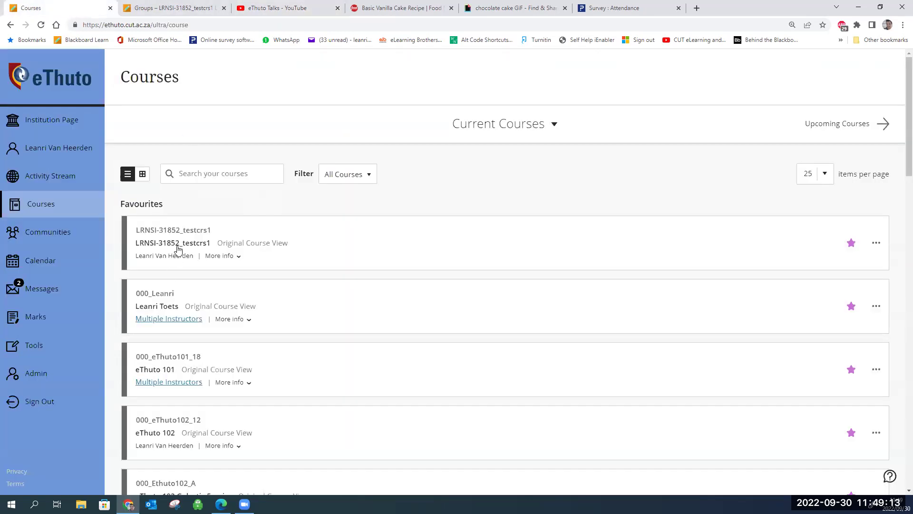
left_click(177, 230)
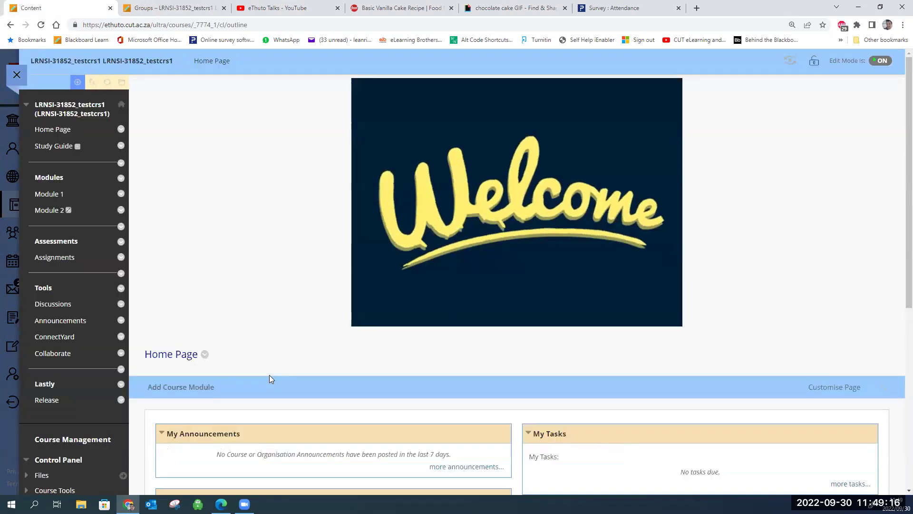
left_click(67, 258)
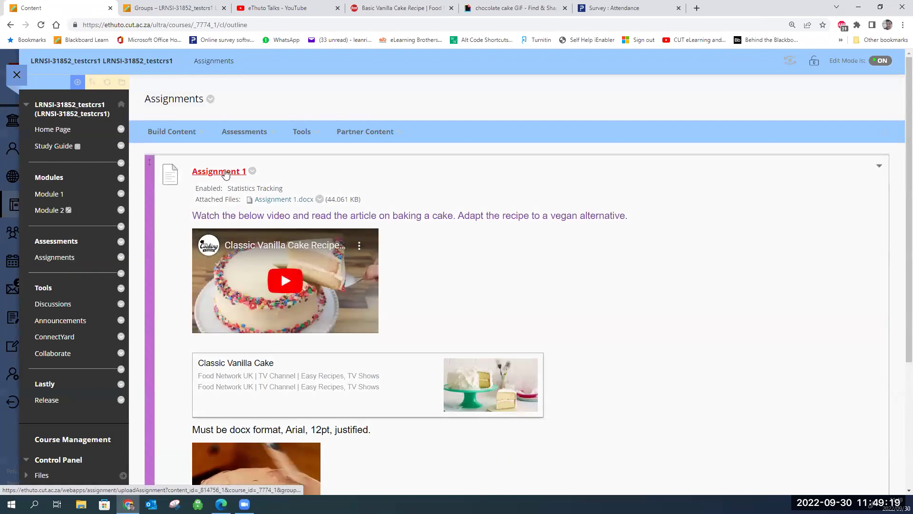
left_click(252, 170)
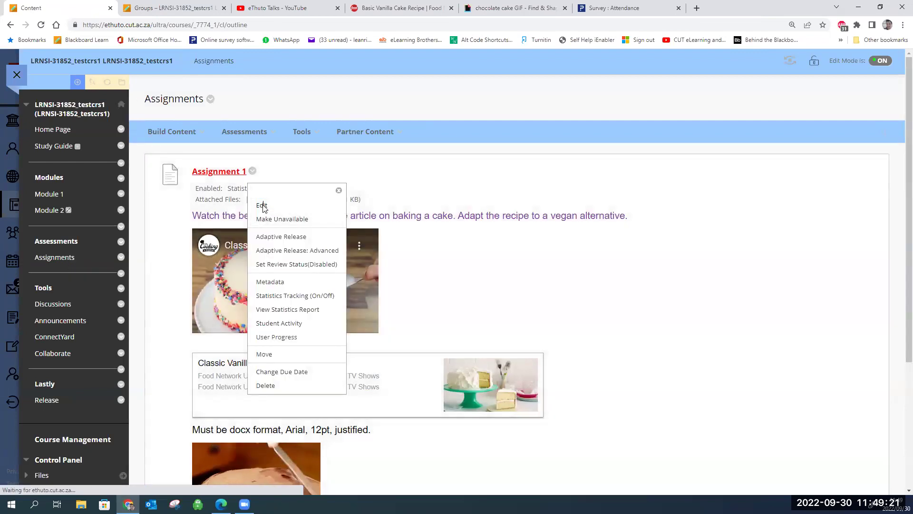
left_click(262, 205)
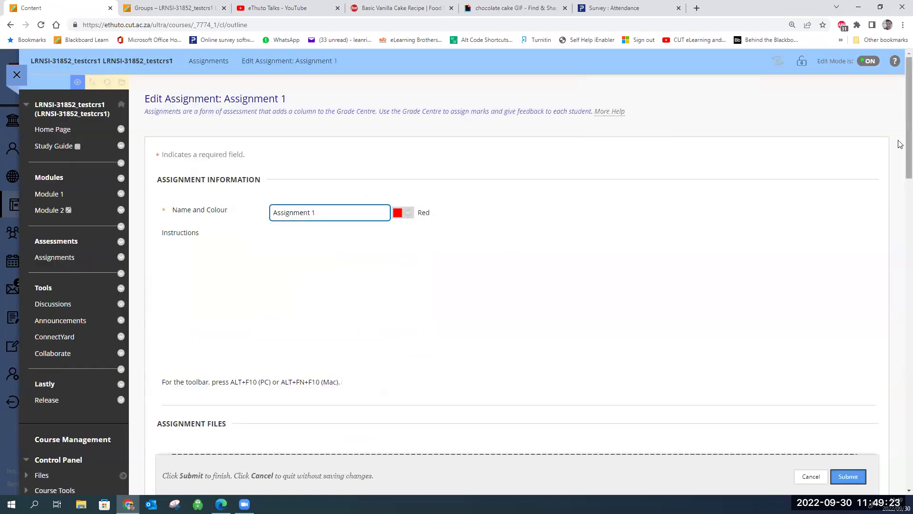
- Examine the Assignment Bake a cake rubric's criteria and achievement levels from Assignment 1's marking settings, and leave the rubric and assignment editors without saving
scroll(900, 152, "down", 8)
scroll(900, 308, "down", 10)
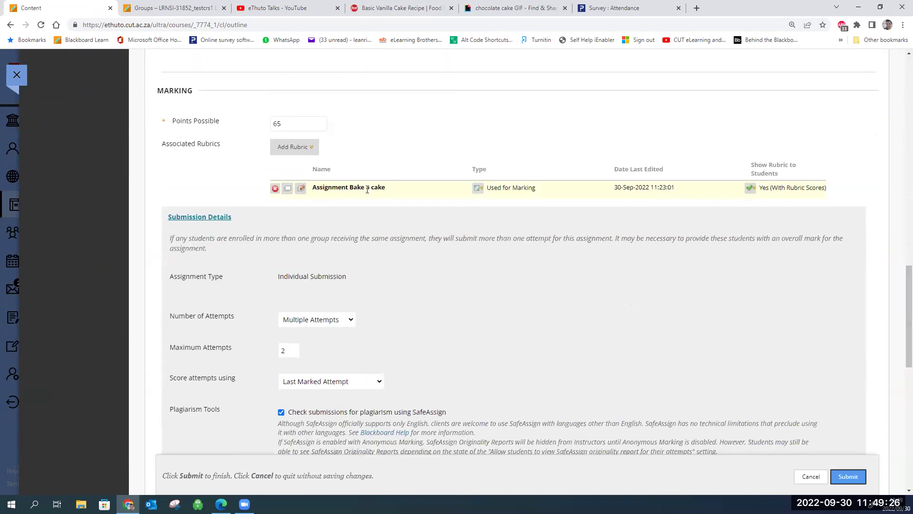
left_click(302, 189)
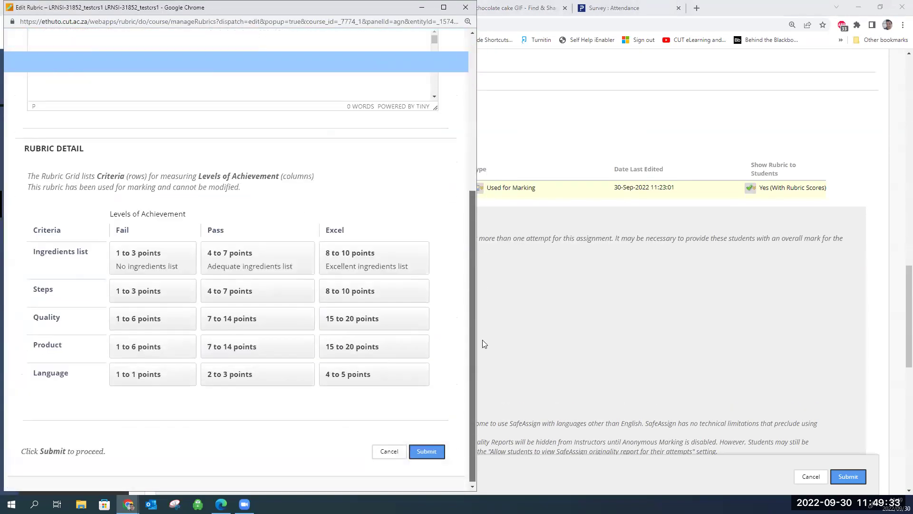
left_click(443, 7)
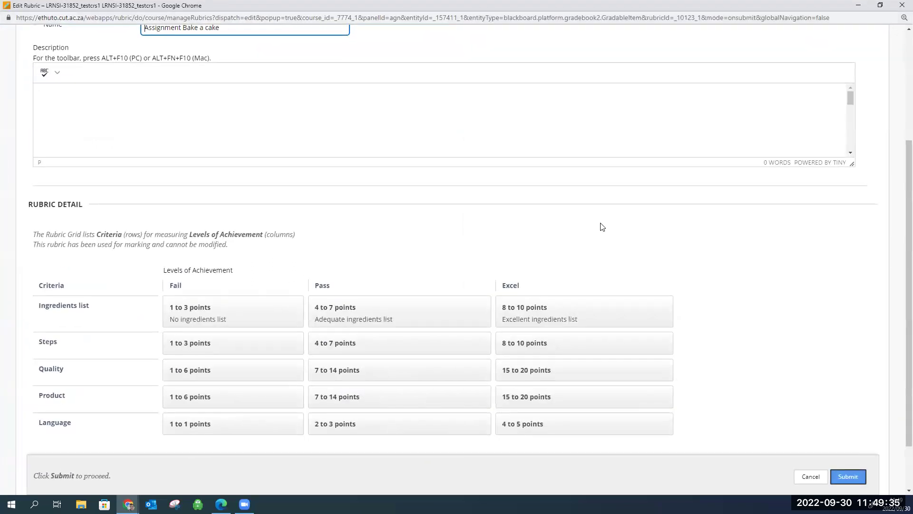
scroll(899, 206, "down", 2)
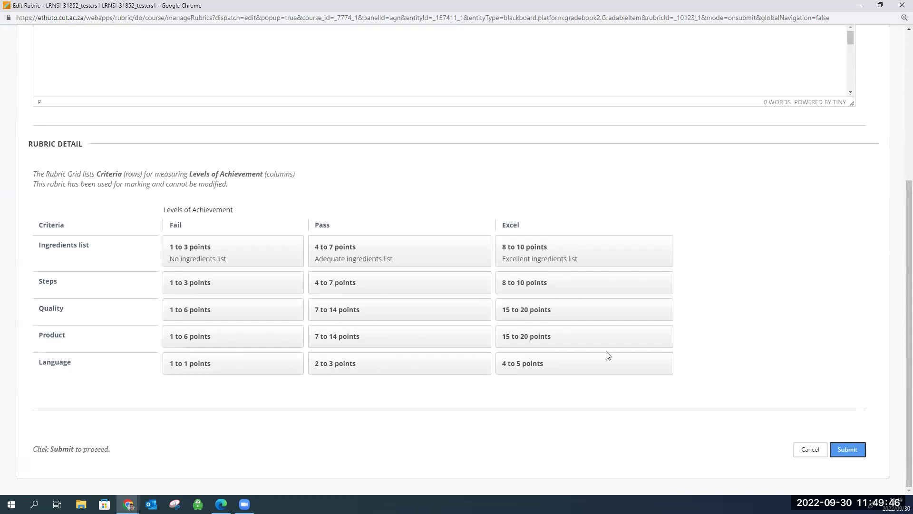
left_click(809, 449)
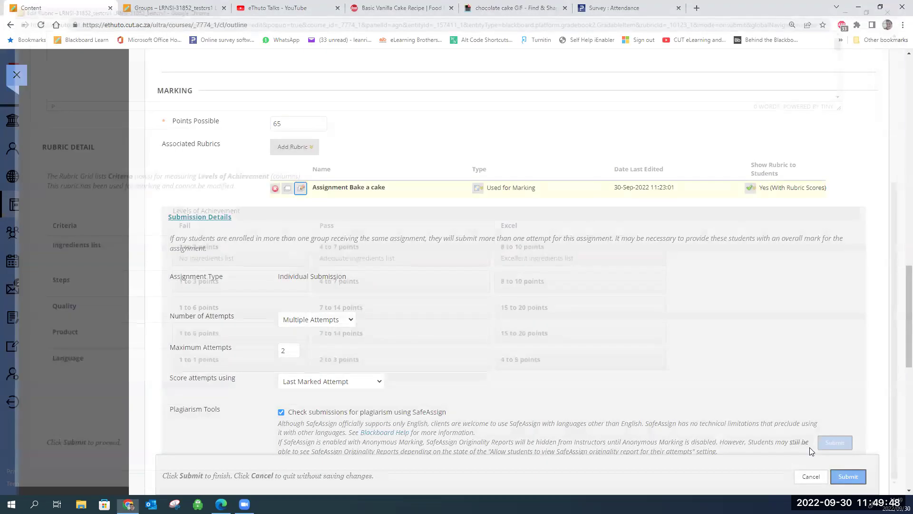
left_click(810, 476)
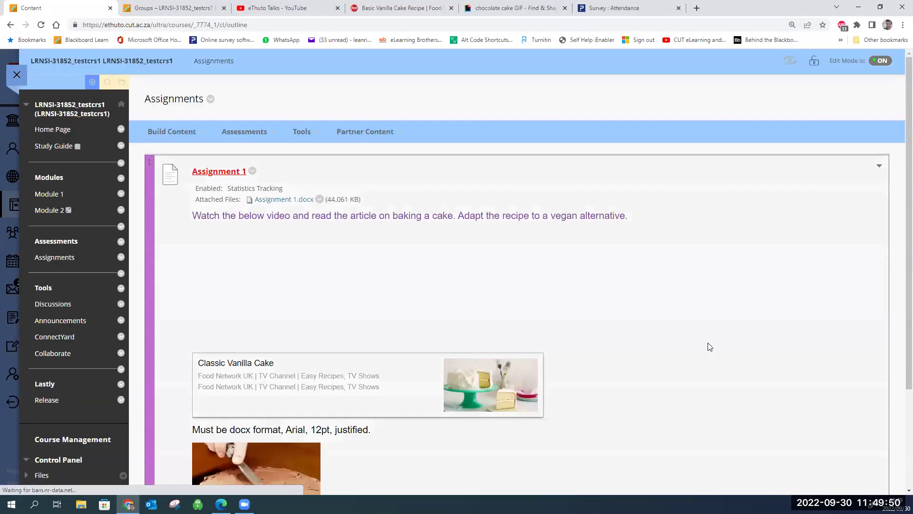